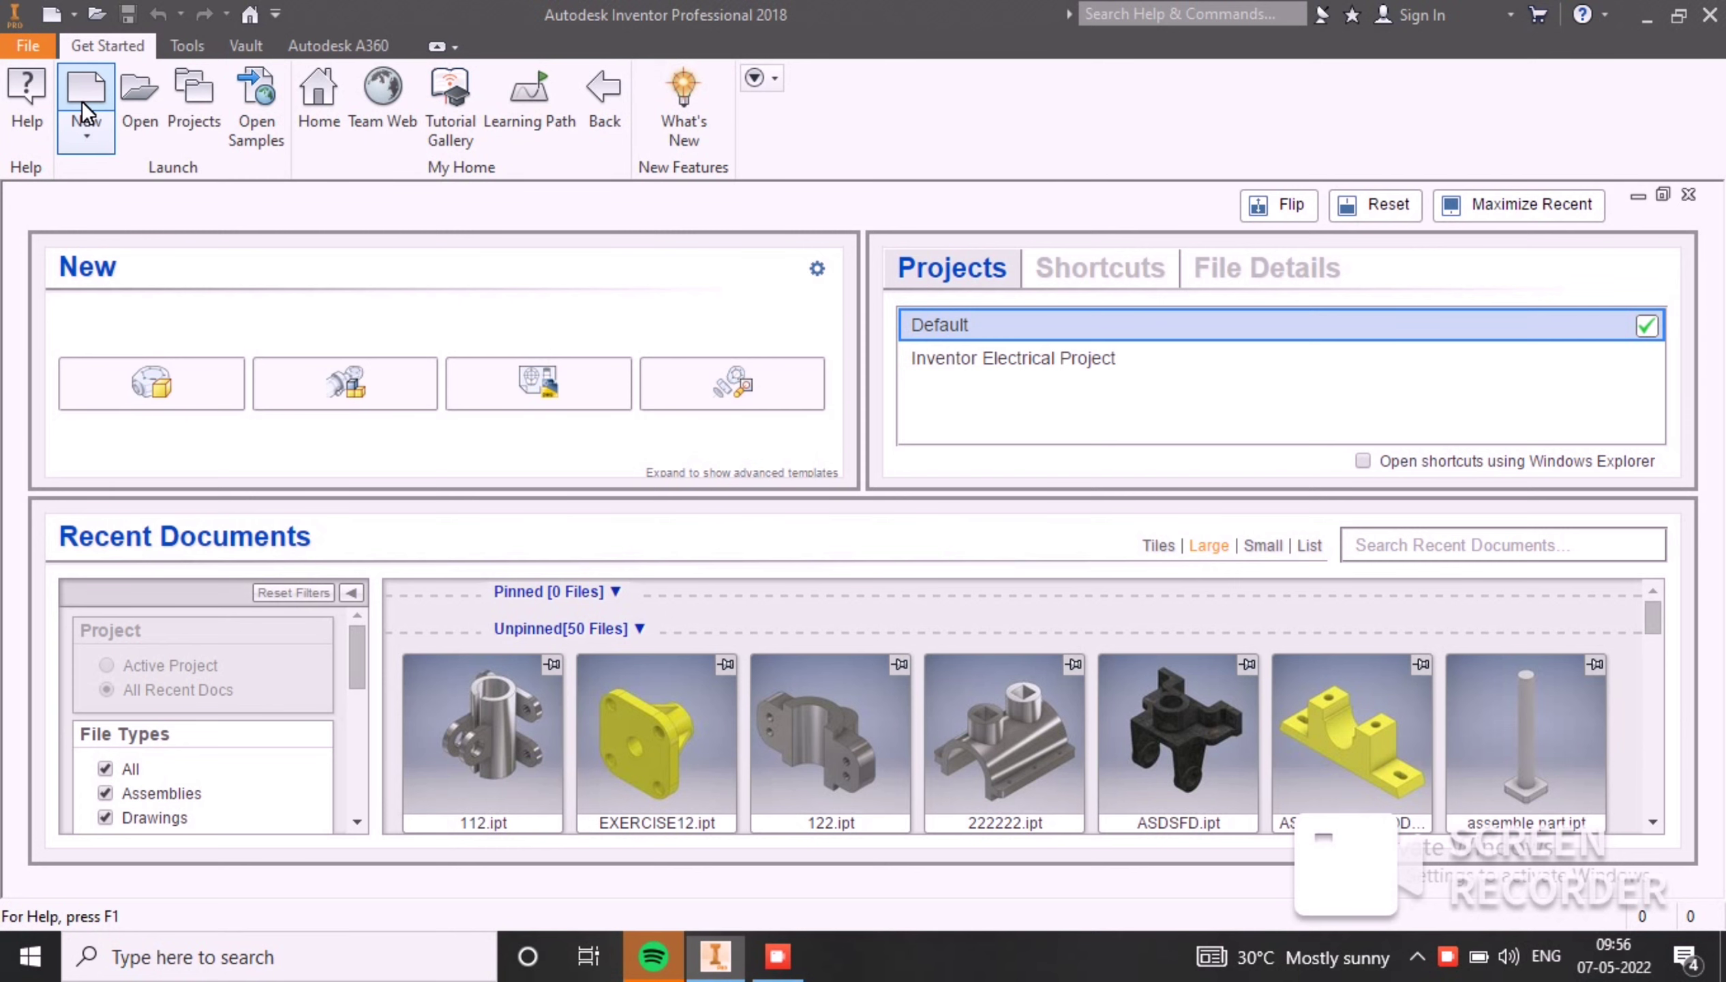
# Step: Create a new metric part from the Standard (mm).ipt template and start a 2D sketch on the XZ plane
pyautogui.click(82, 101)
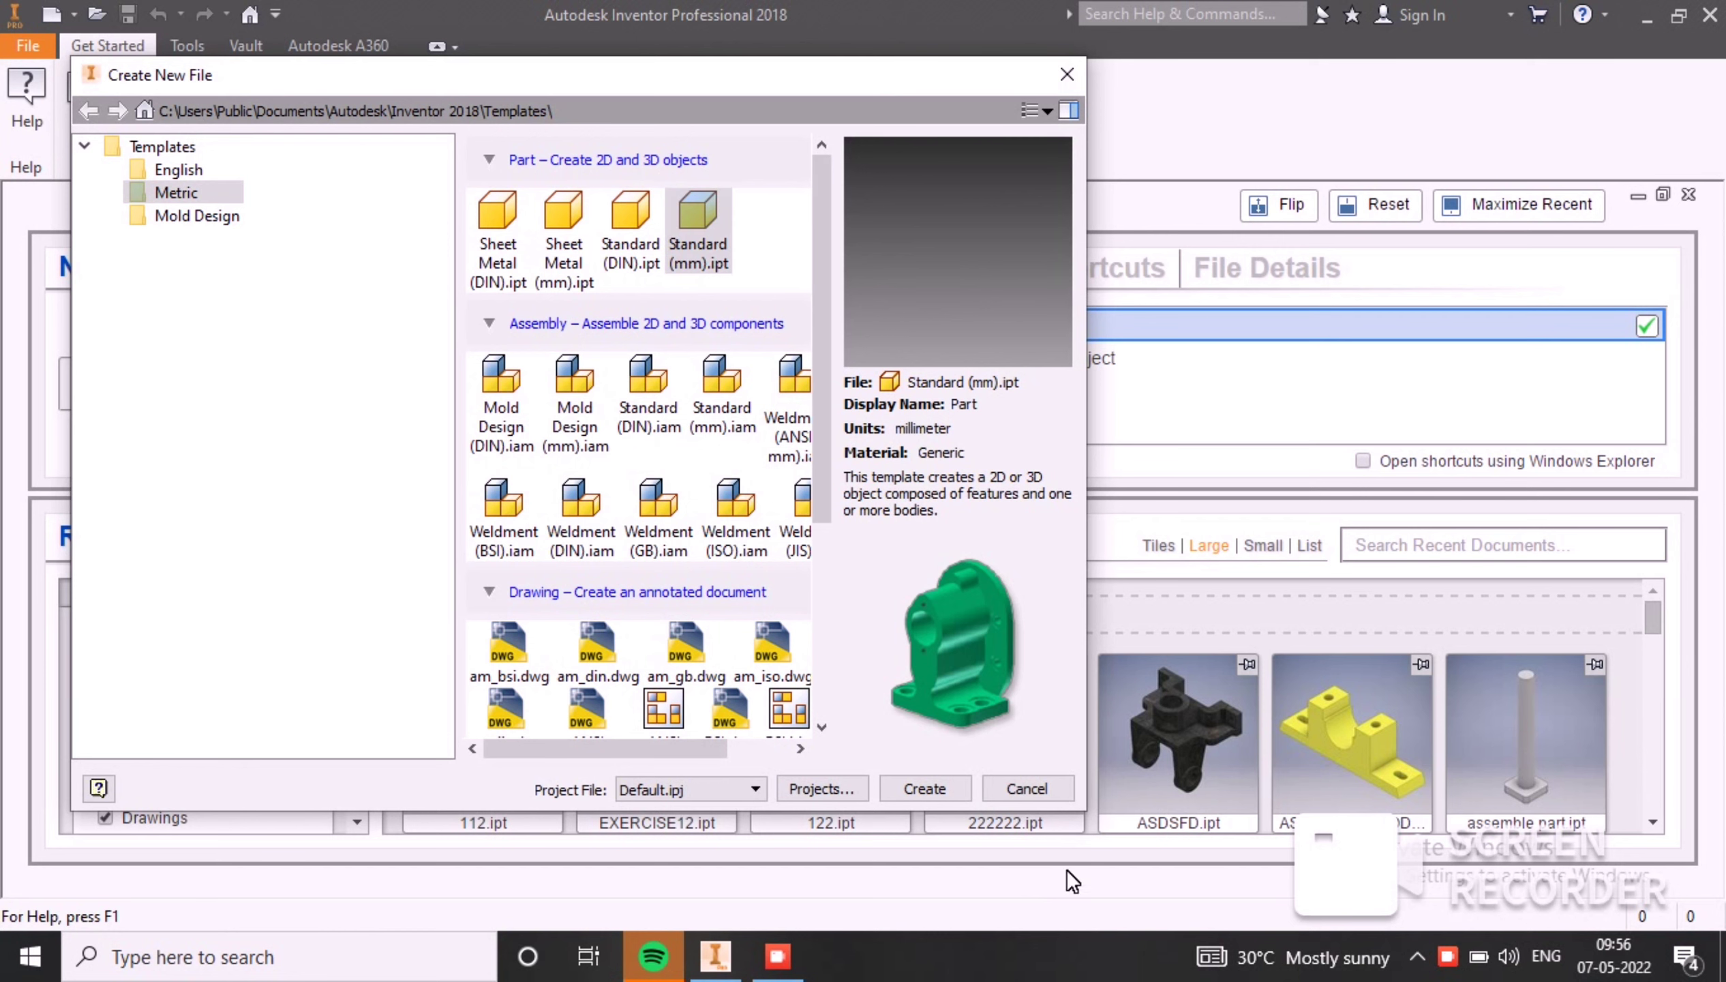
pyautogui.click(916, 787)
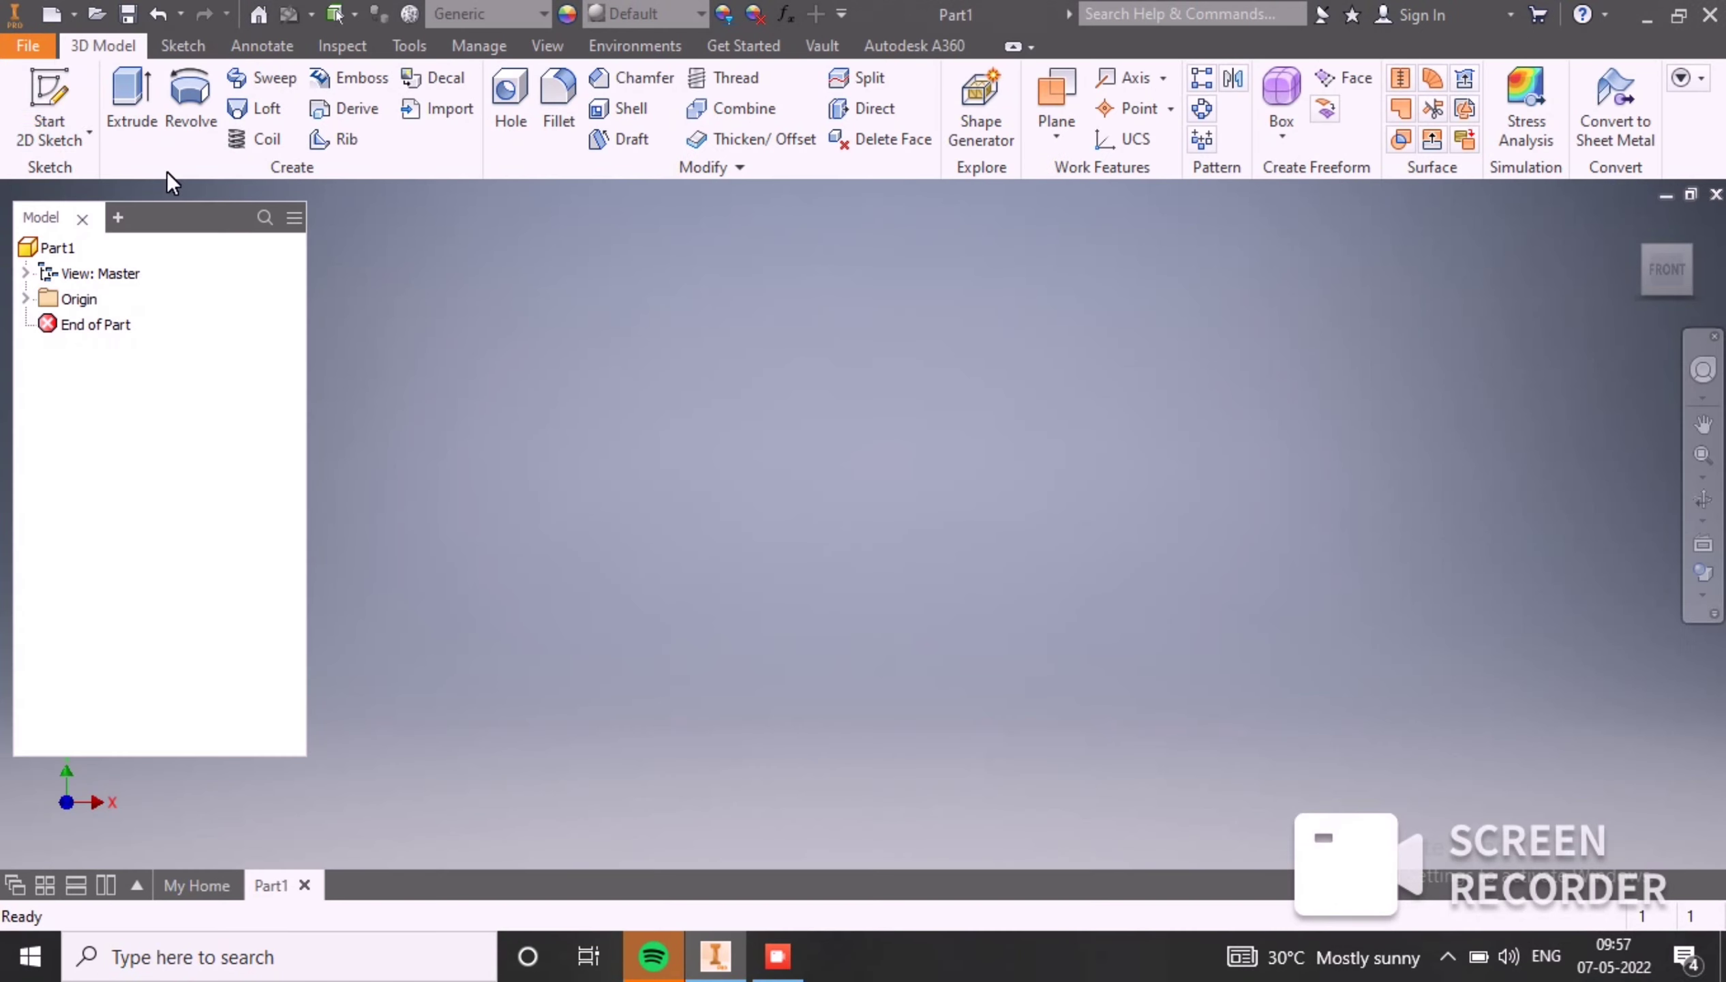
pyautogui.click(48, 103)
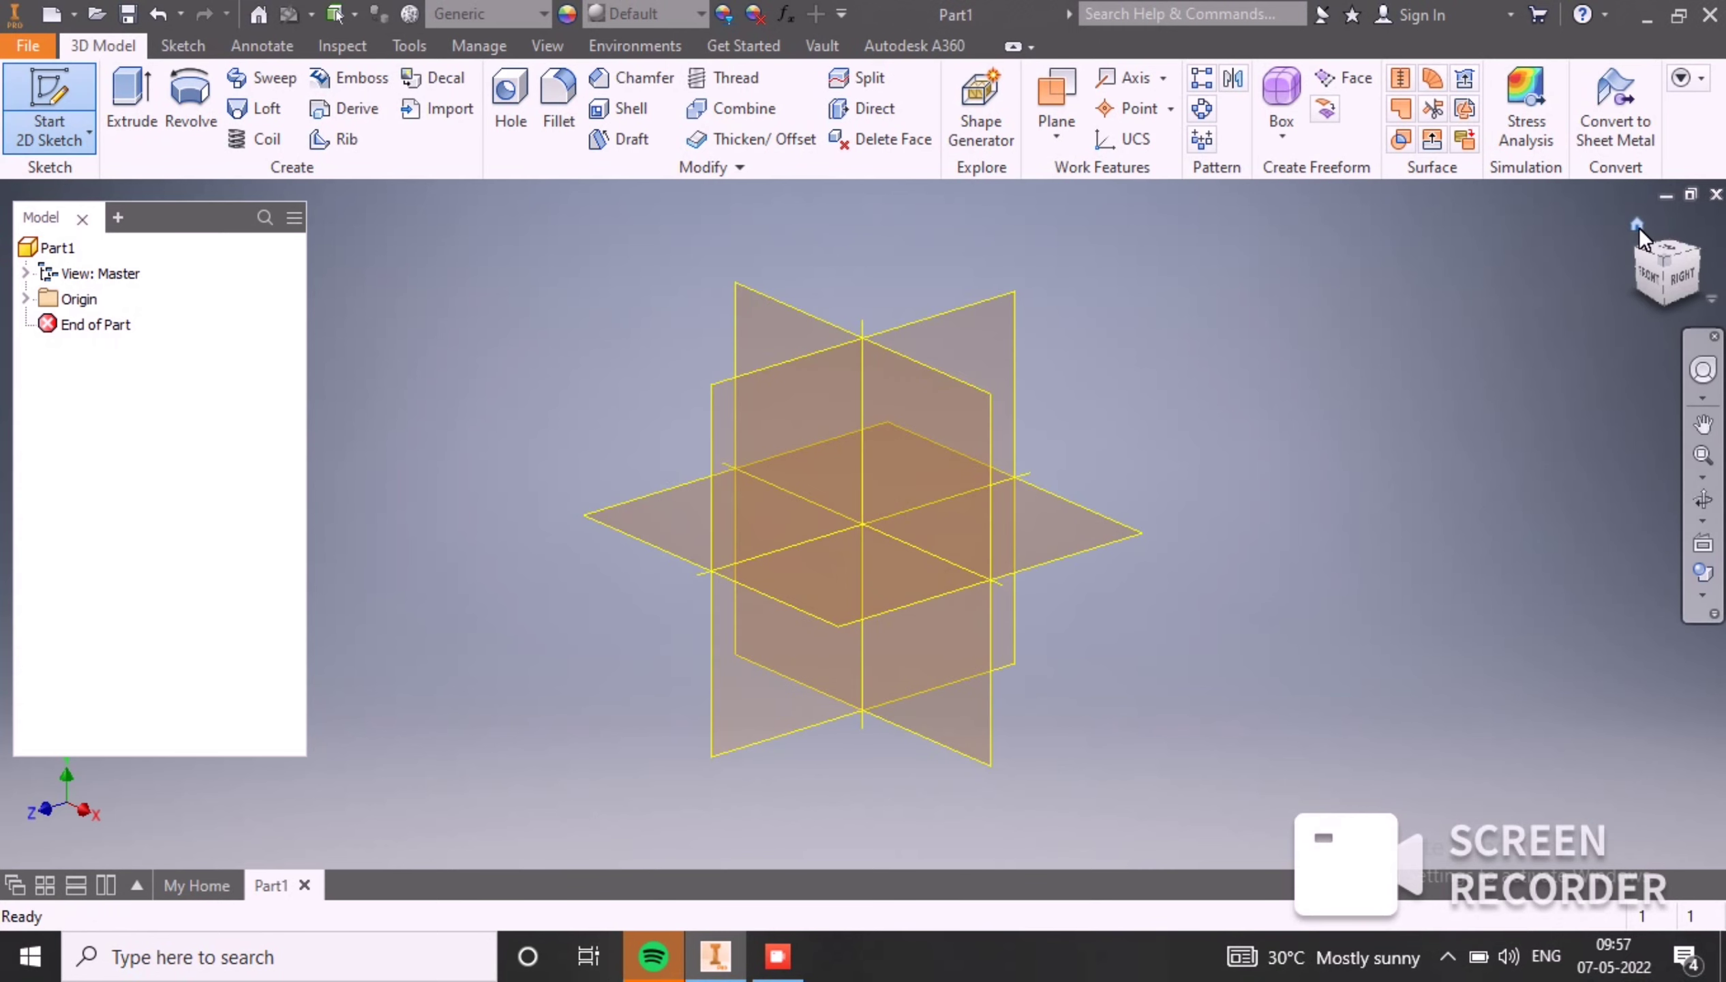
pyautogui.click(1666, 267)
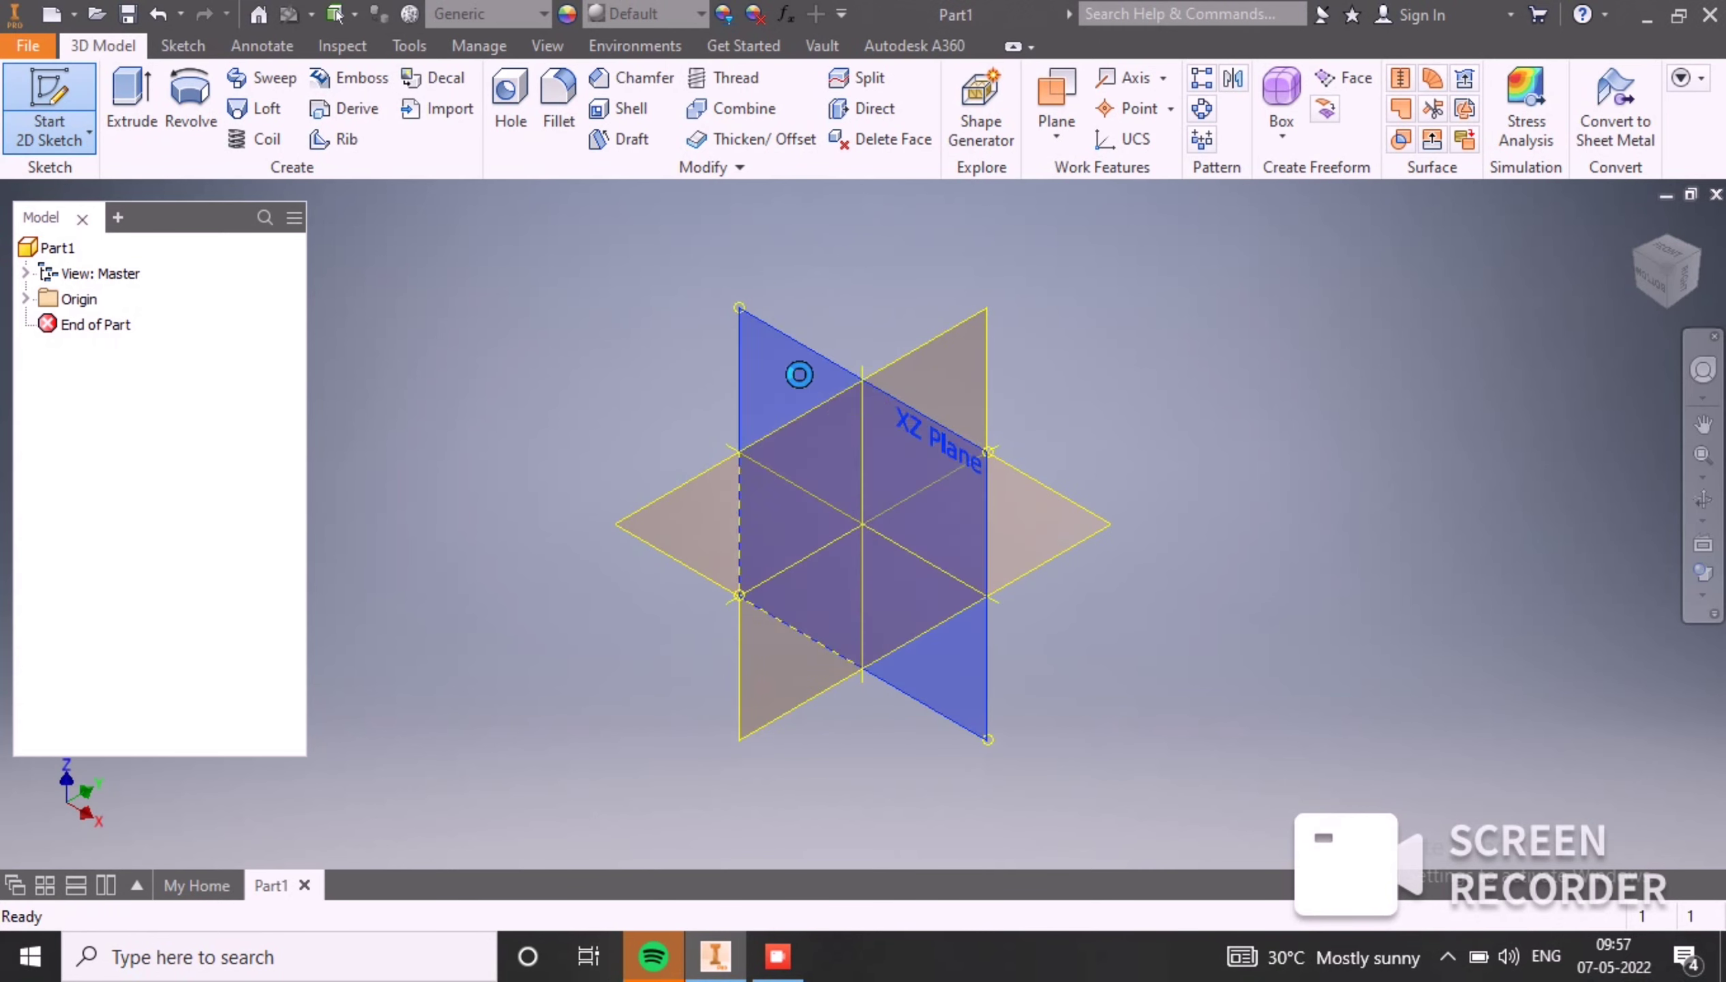
pyautogui.click(795, 373)
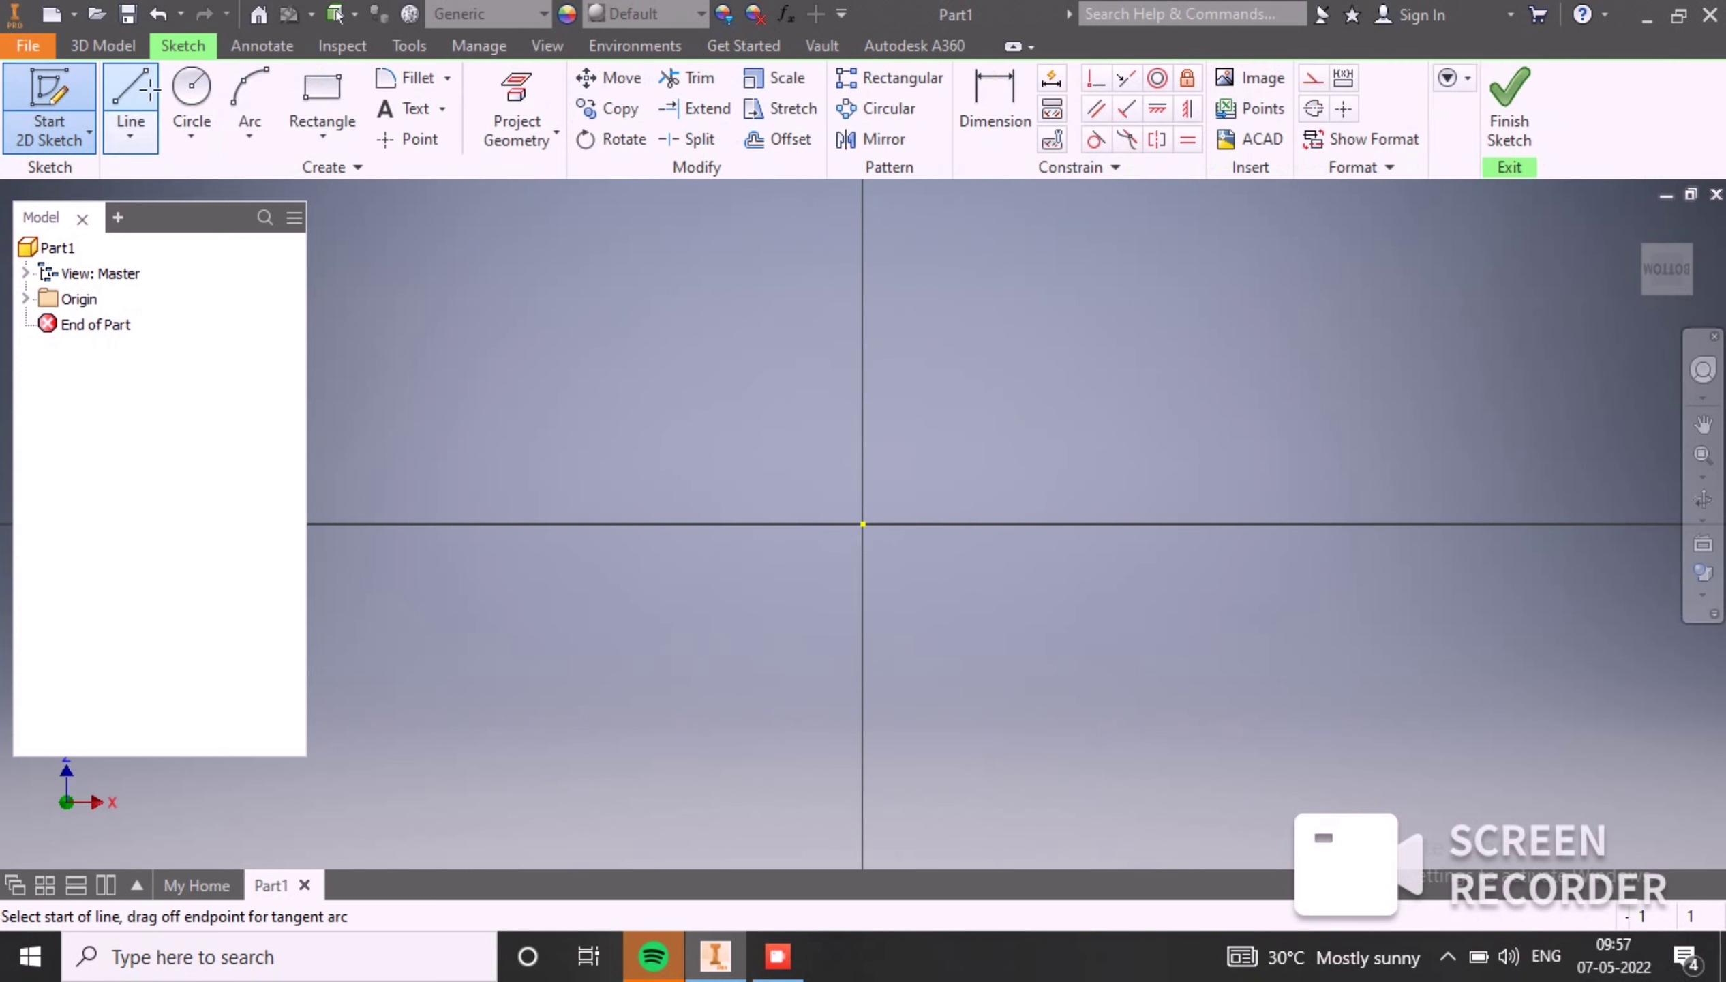
# Step: Sketch a 45 mm diameter circle centred on the origin and finish the sketch
pyautogui.click(314, 84)
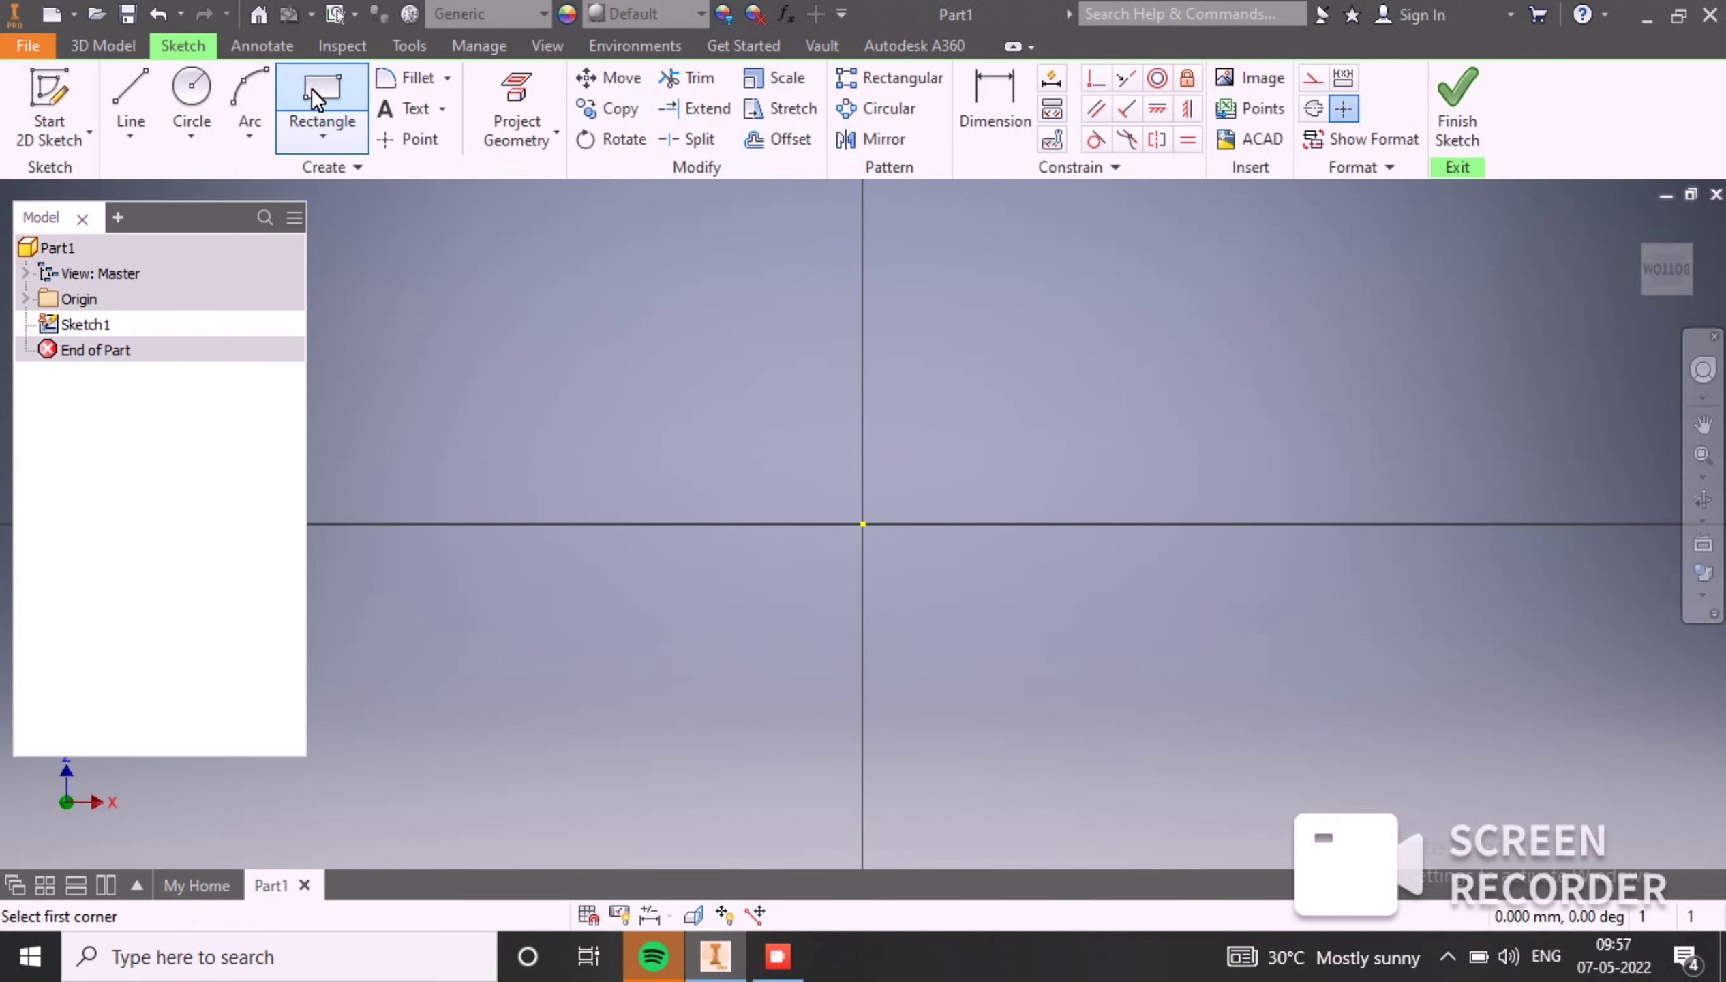
pyautogui.click(209, 85)
pyautogui.click(862, 524)
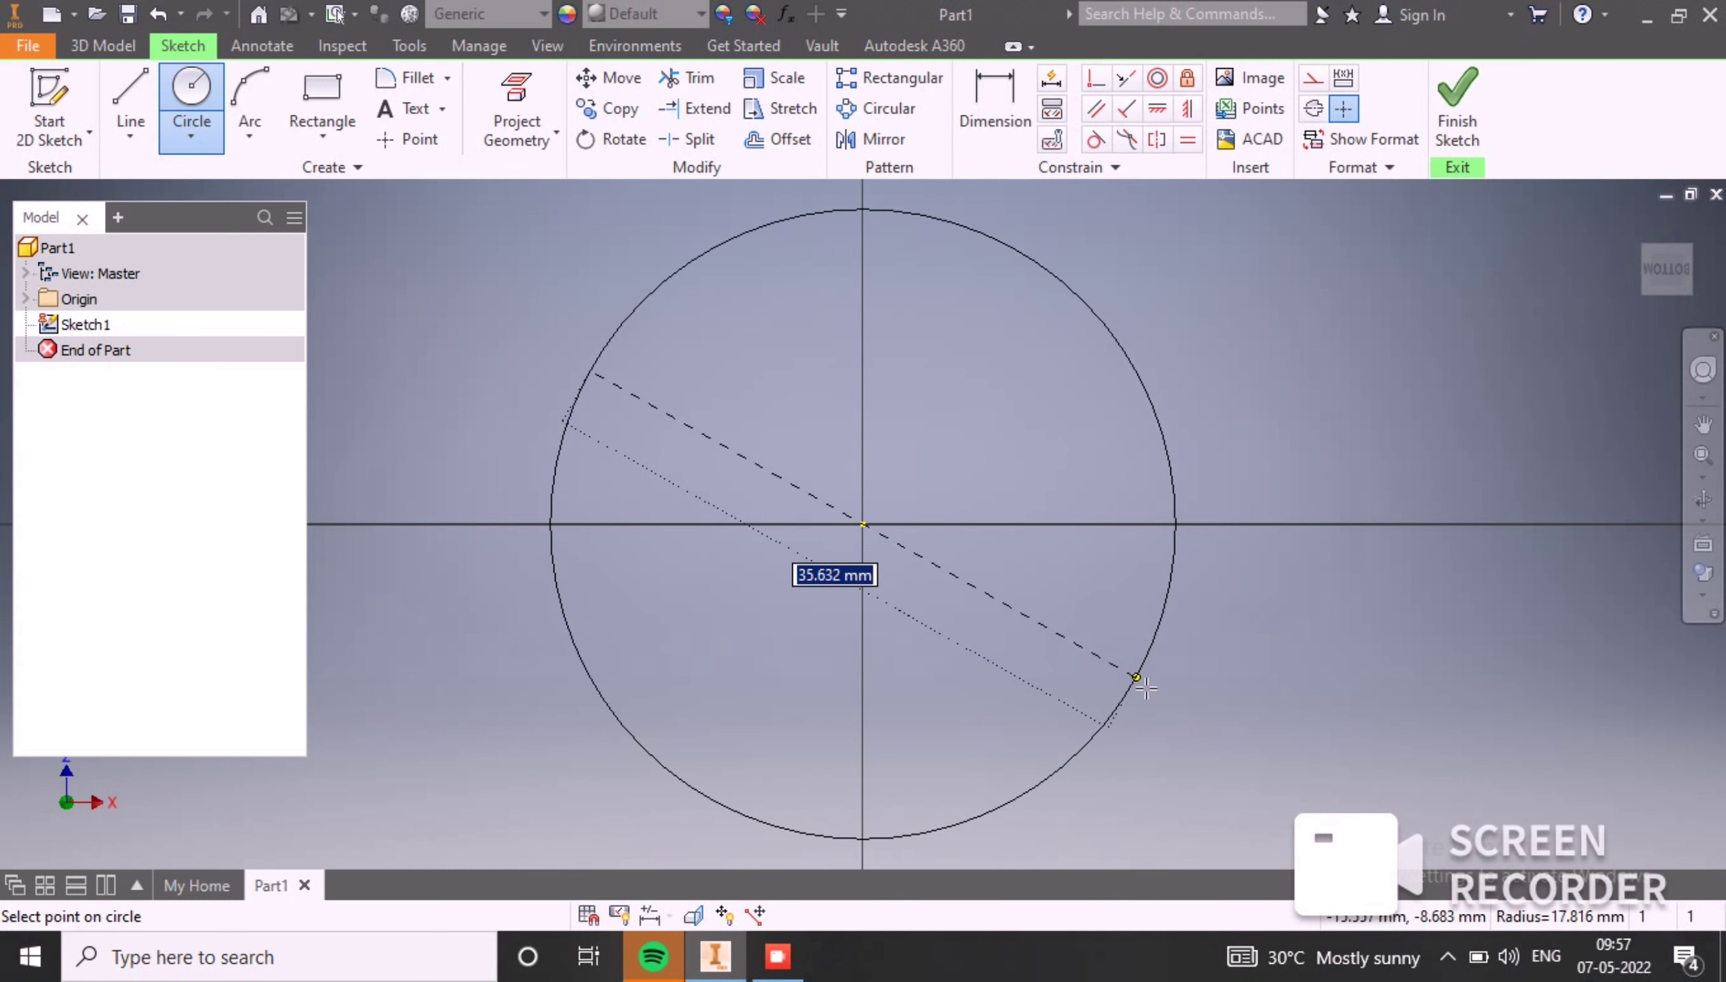
pyautogui.write('45')
pyautogui.press('Tab')
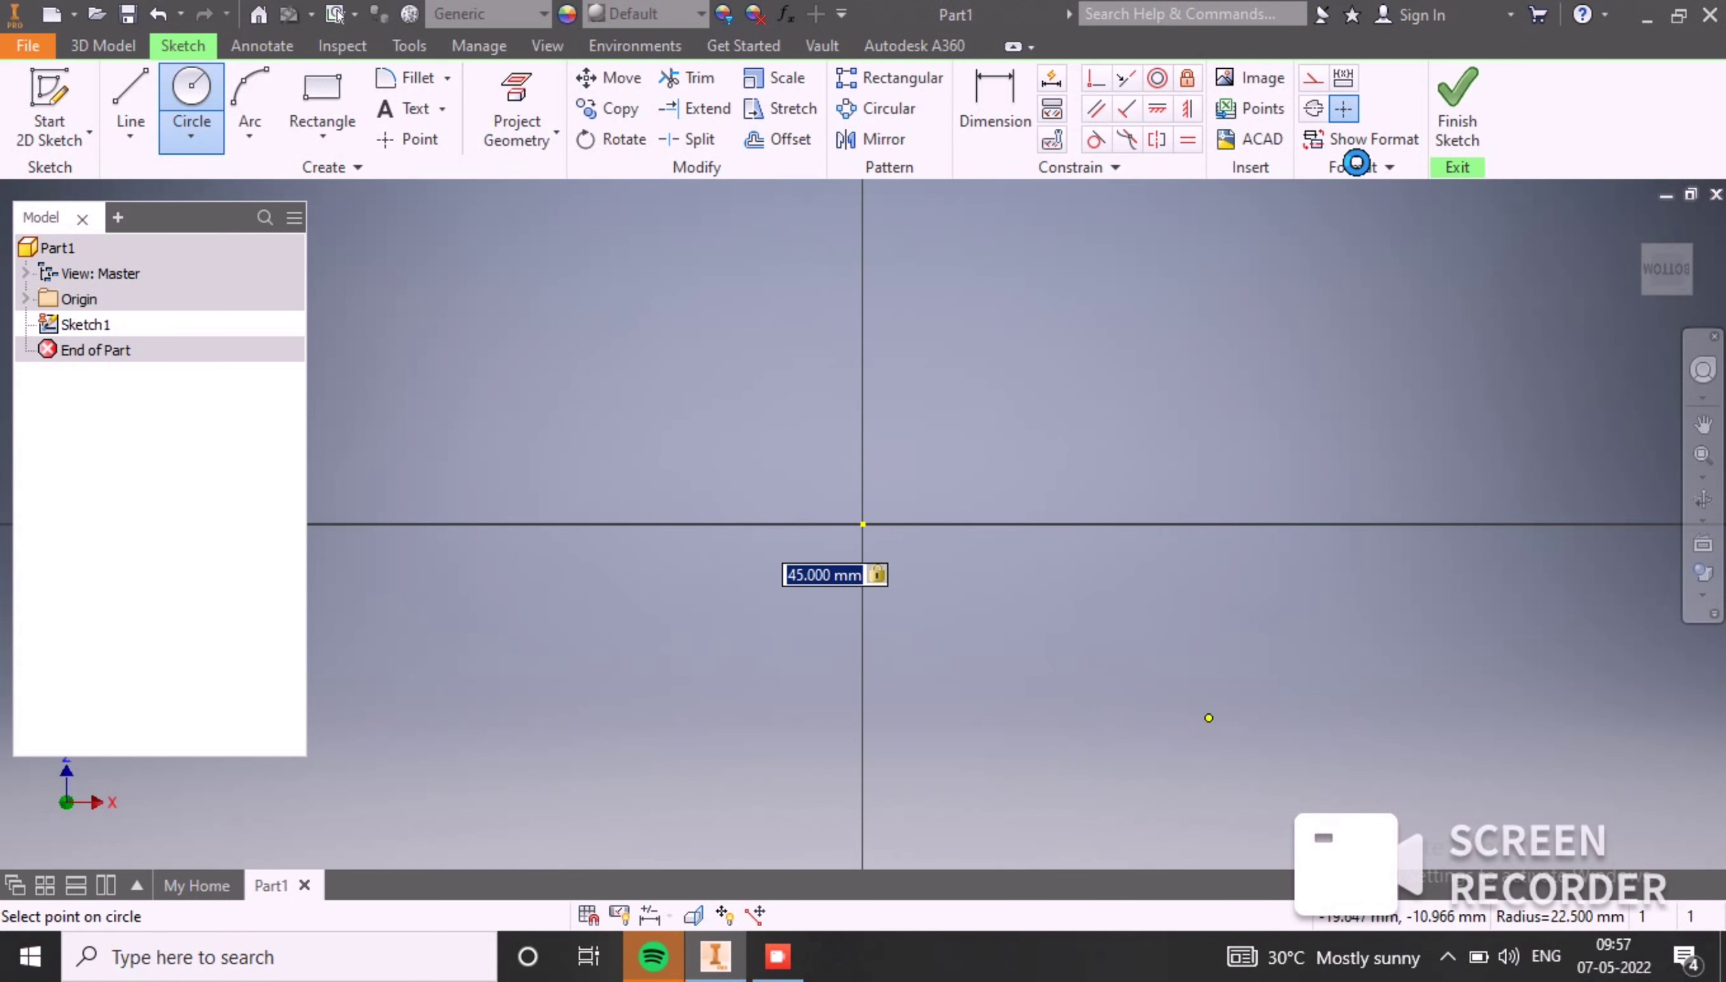
pyautogui.press('Return')
pyautogui.click(1455, 103)
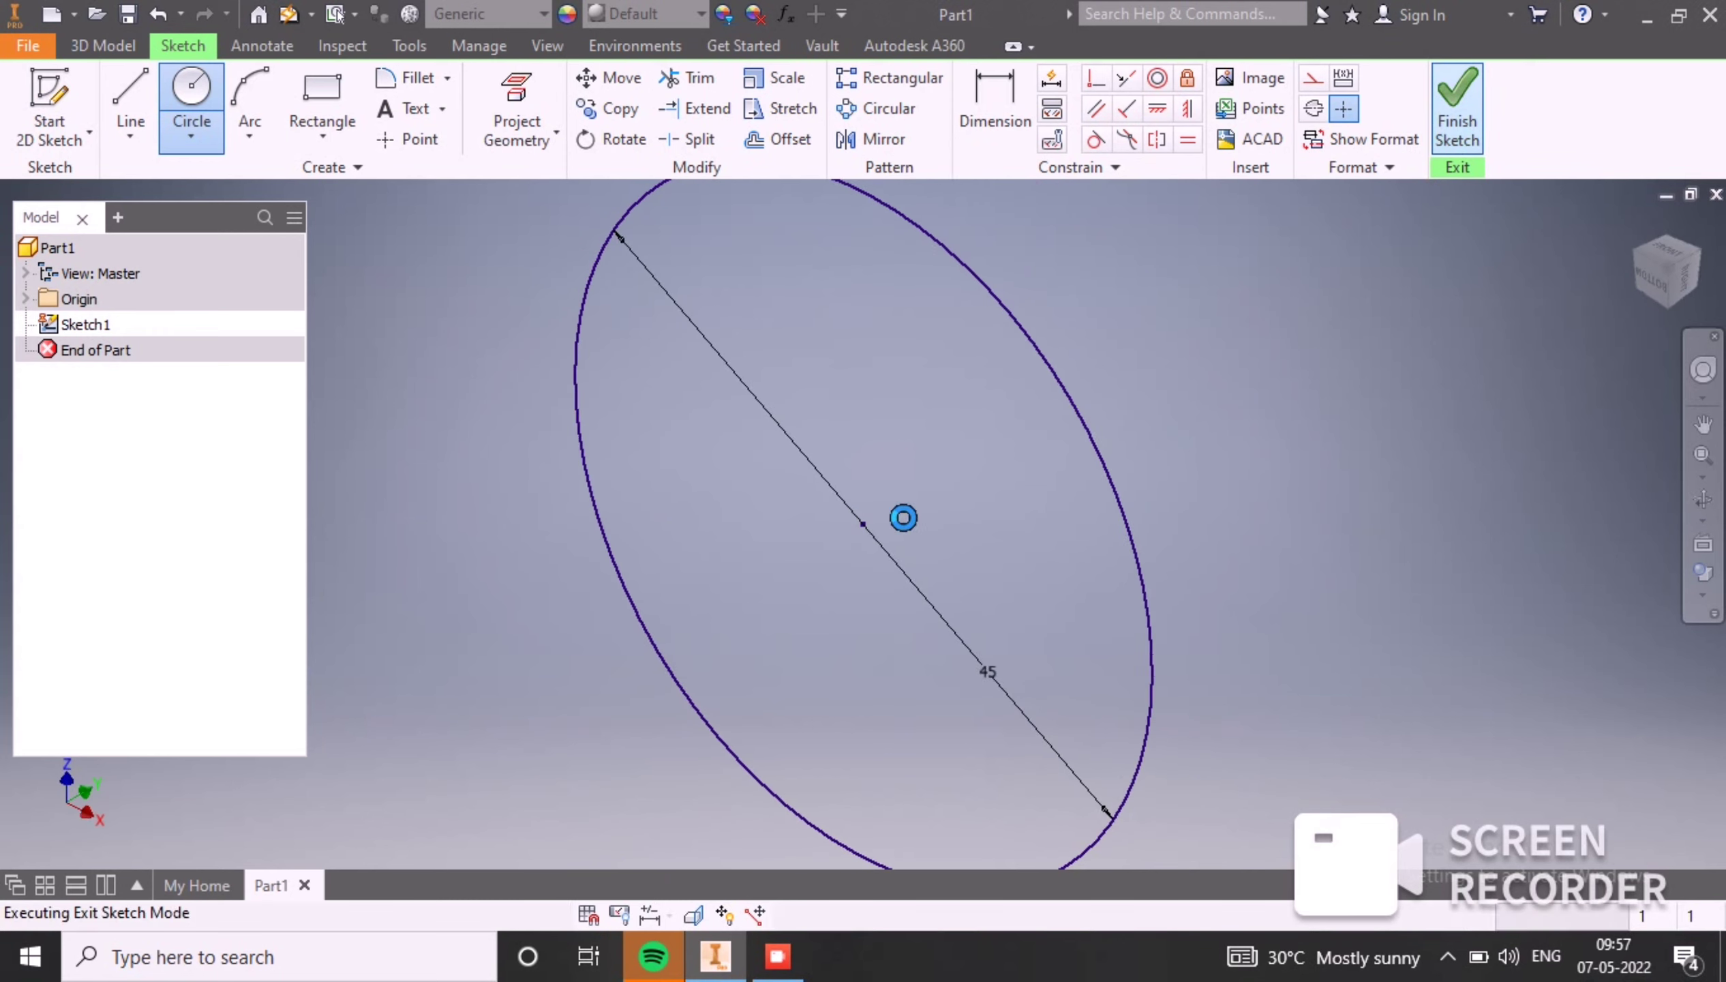
# Step: Extrude the 45 mm circle by 3 mm into a flat disc
pyautogui.click(130, 96)
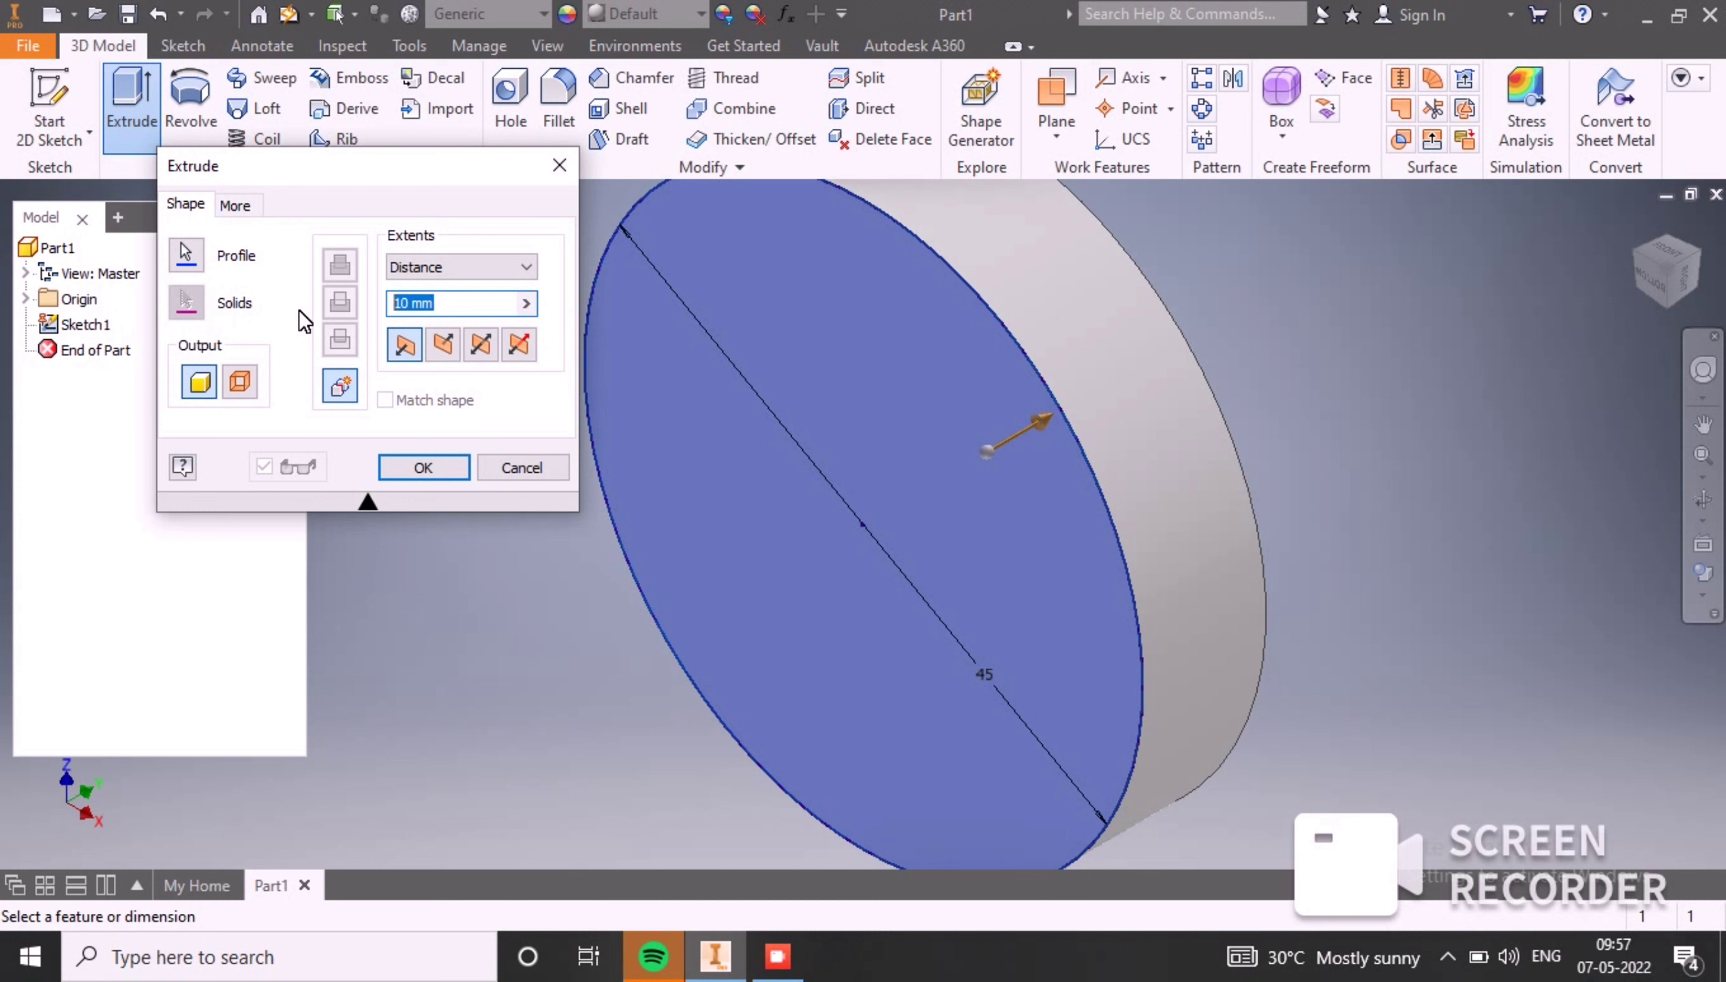
pyautogui.write('3')
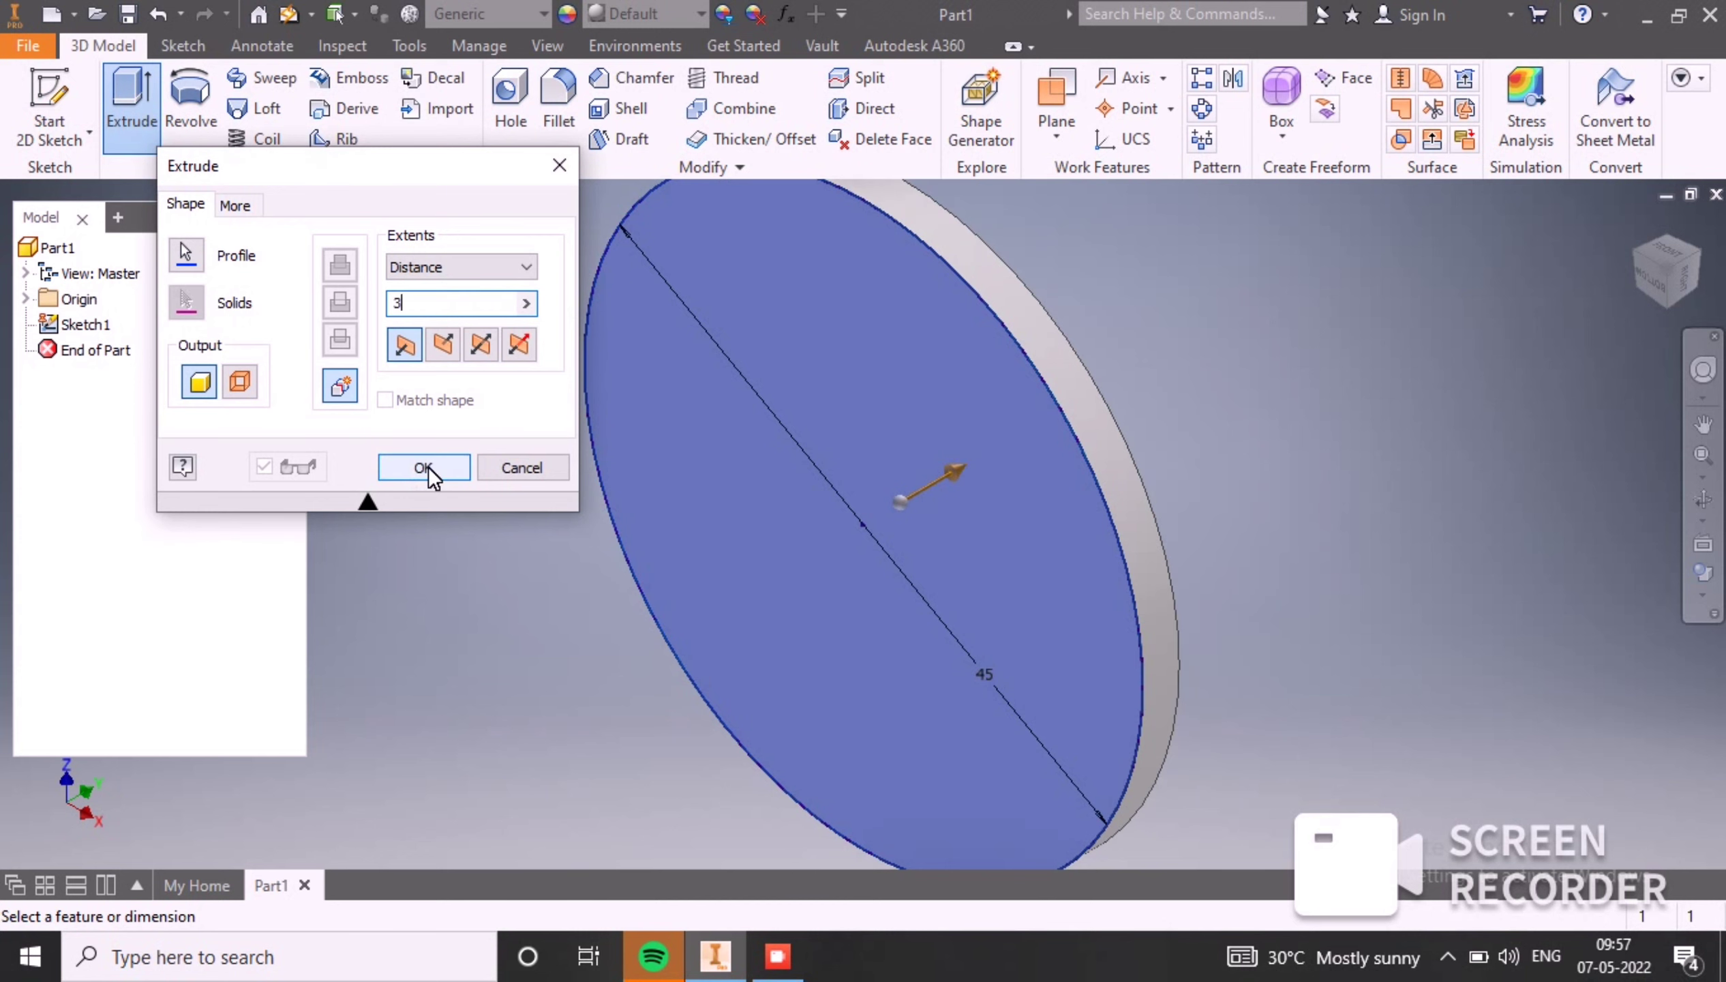
pyautogui.click(427, 467)
# Step: On the disc's front face, sketch a 10 mm diameter circle centred on the origin and finish the sketch
pyautogui.click(867, 494)
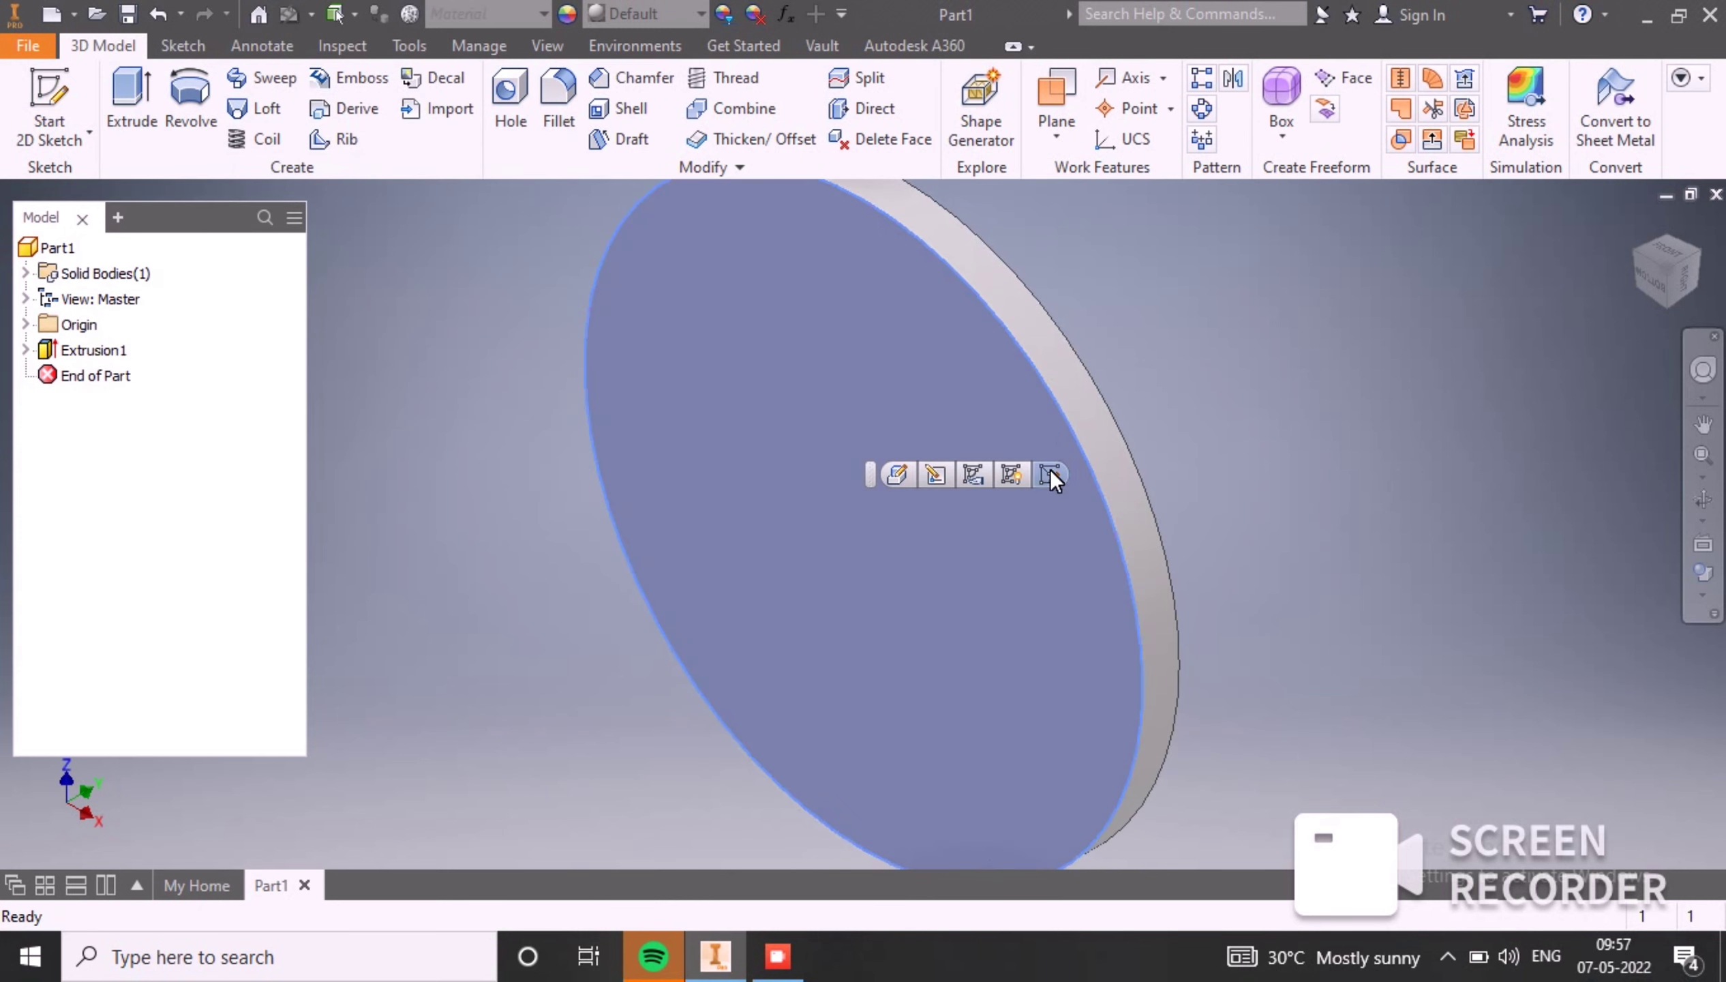
pyautogui.click(1050, 469)
pyautogui.click(191, 96)
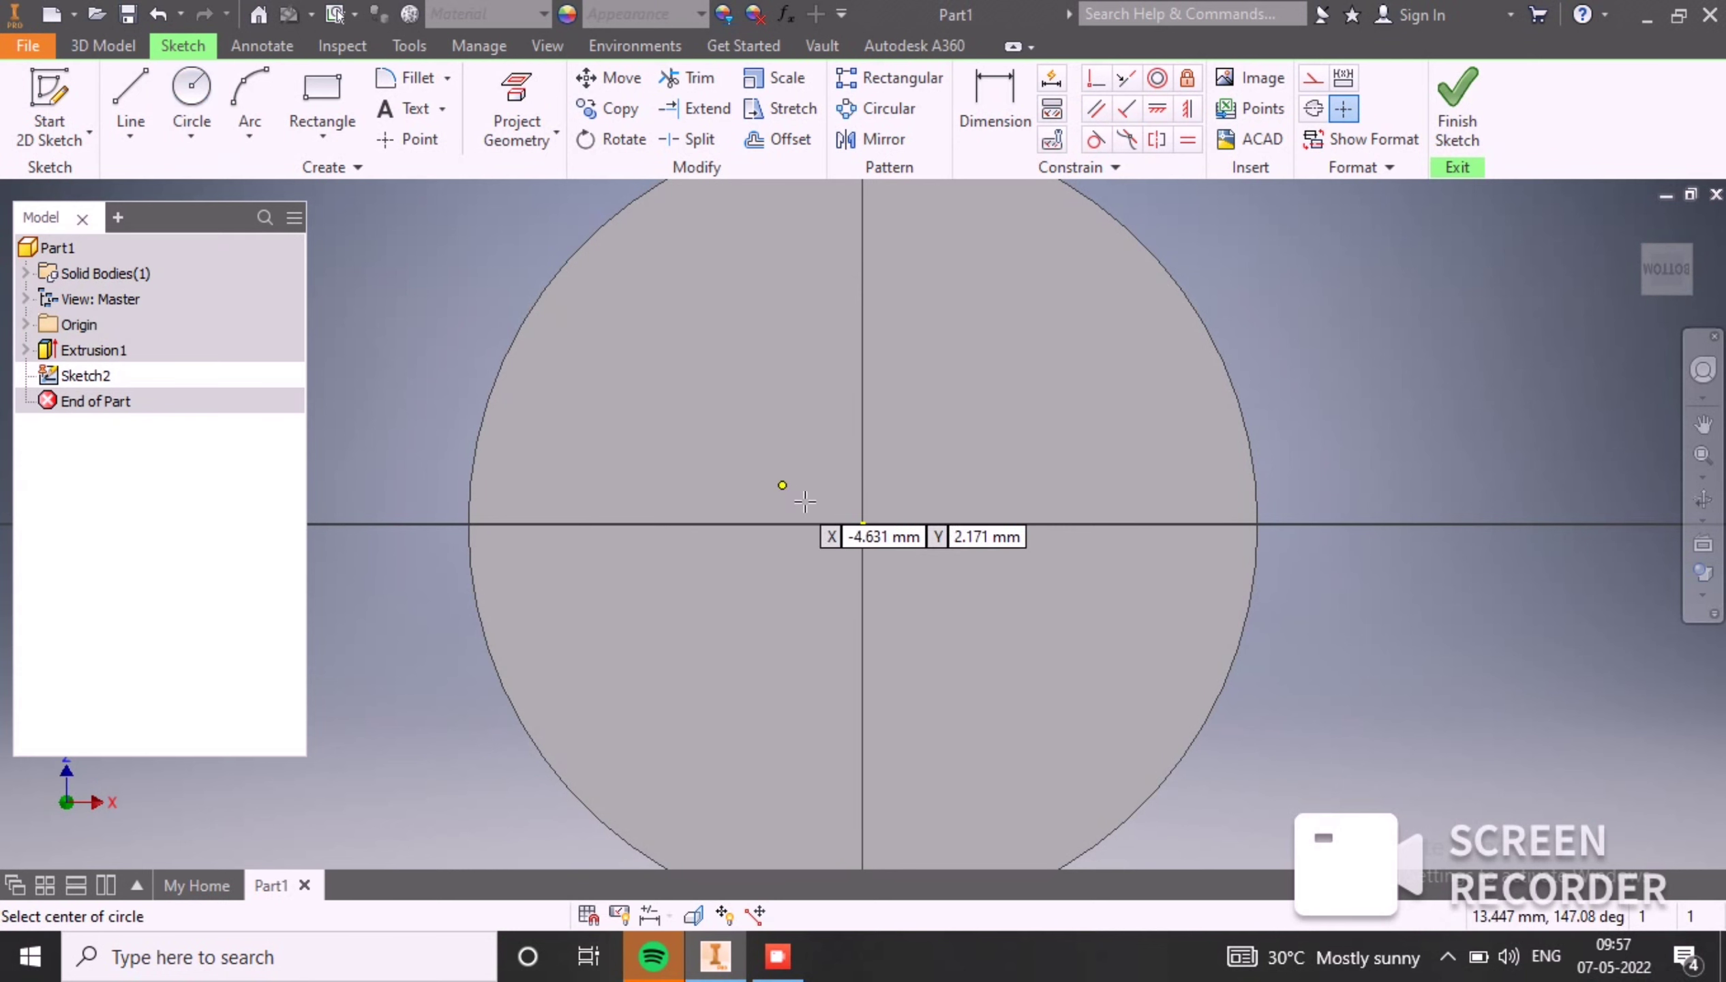
pyautogui.click(862, 525)
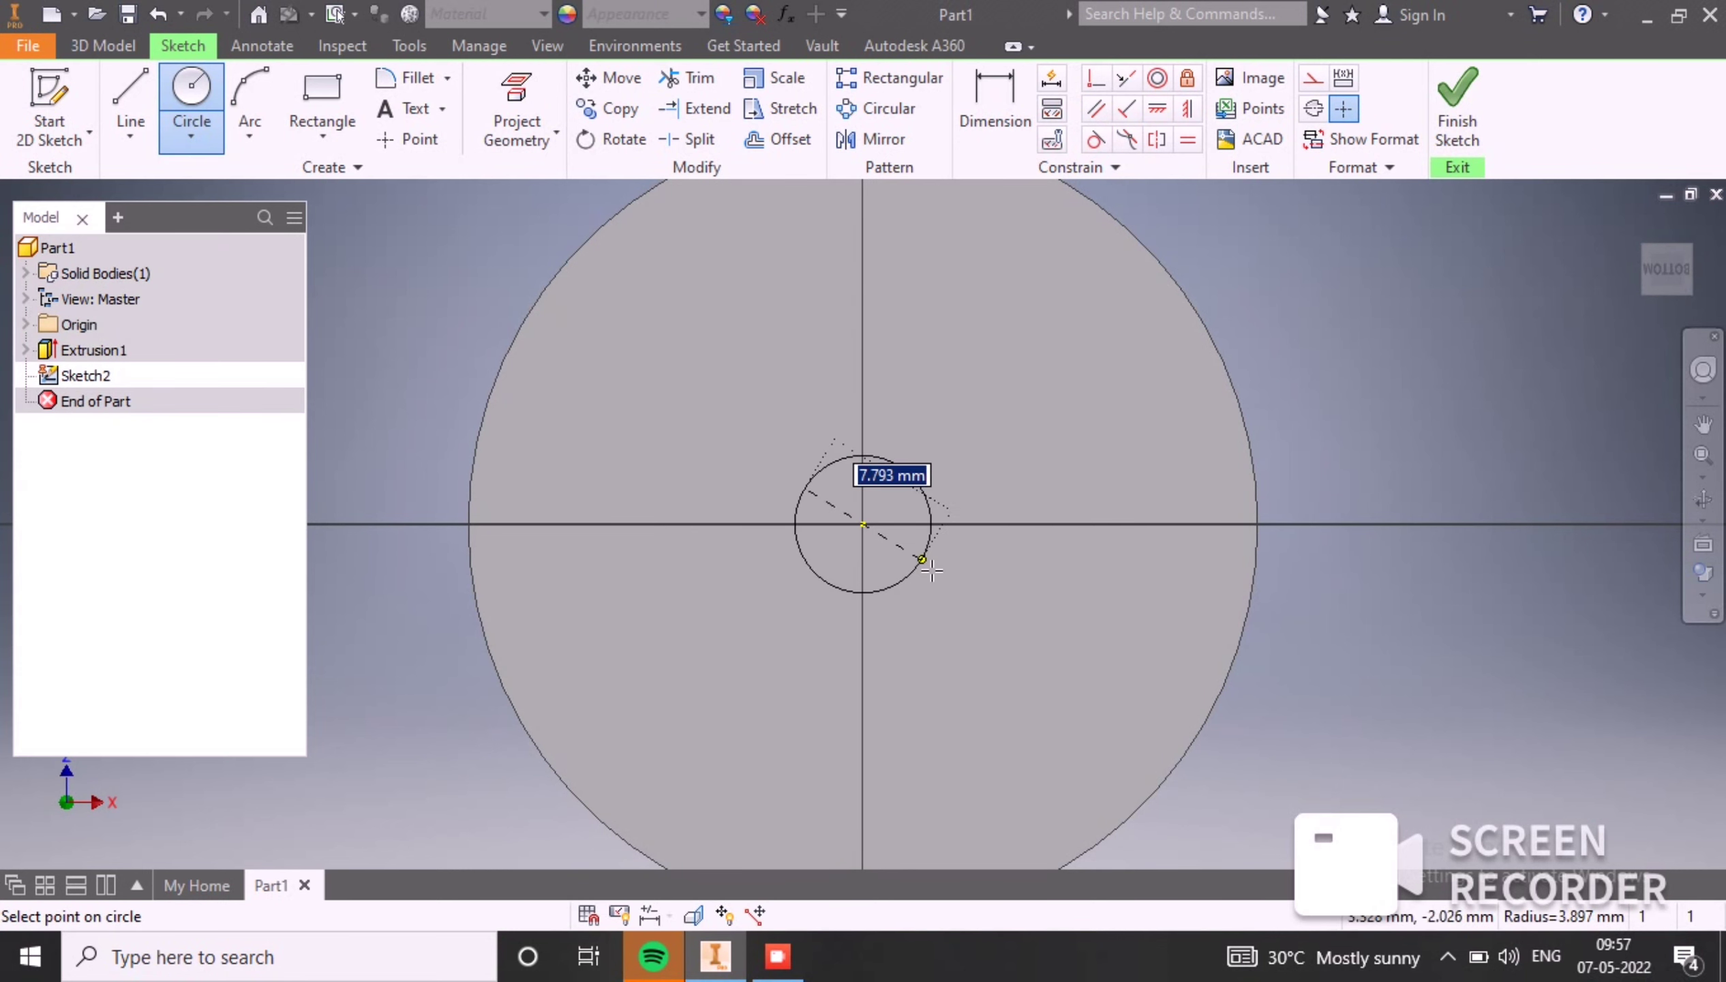
pyautogui.write('10')
pyautogui.press('Return')
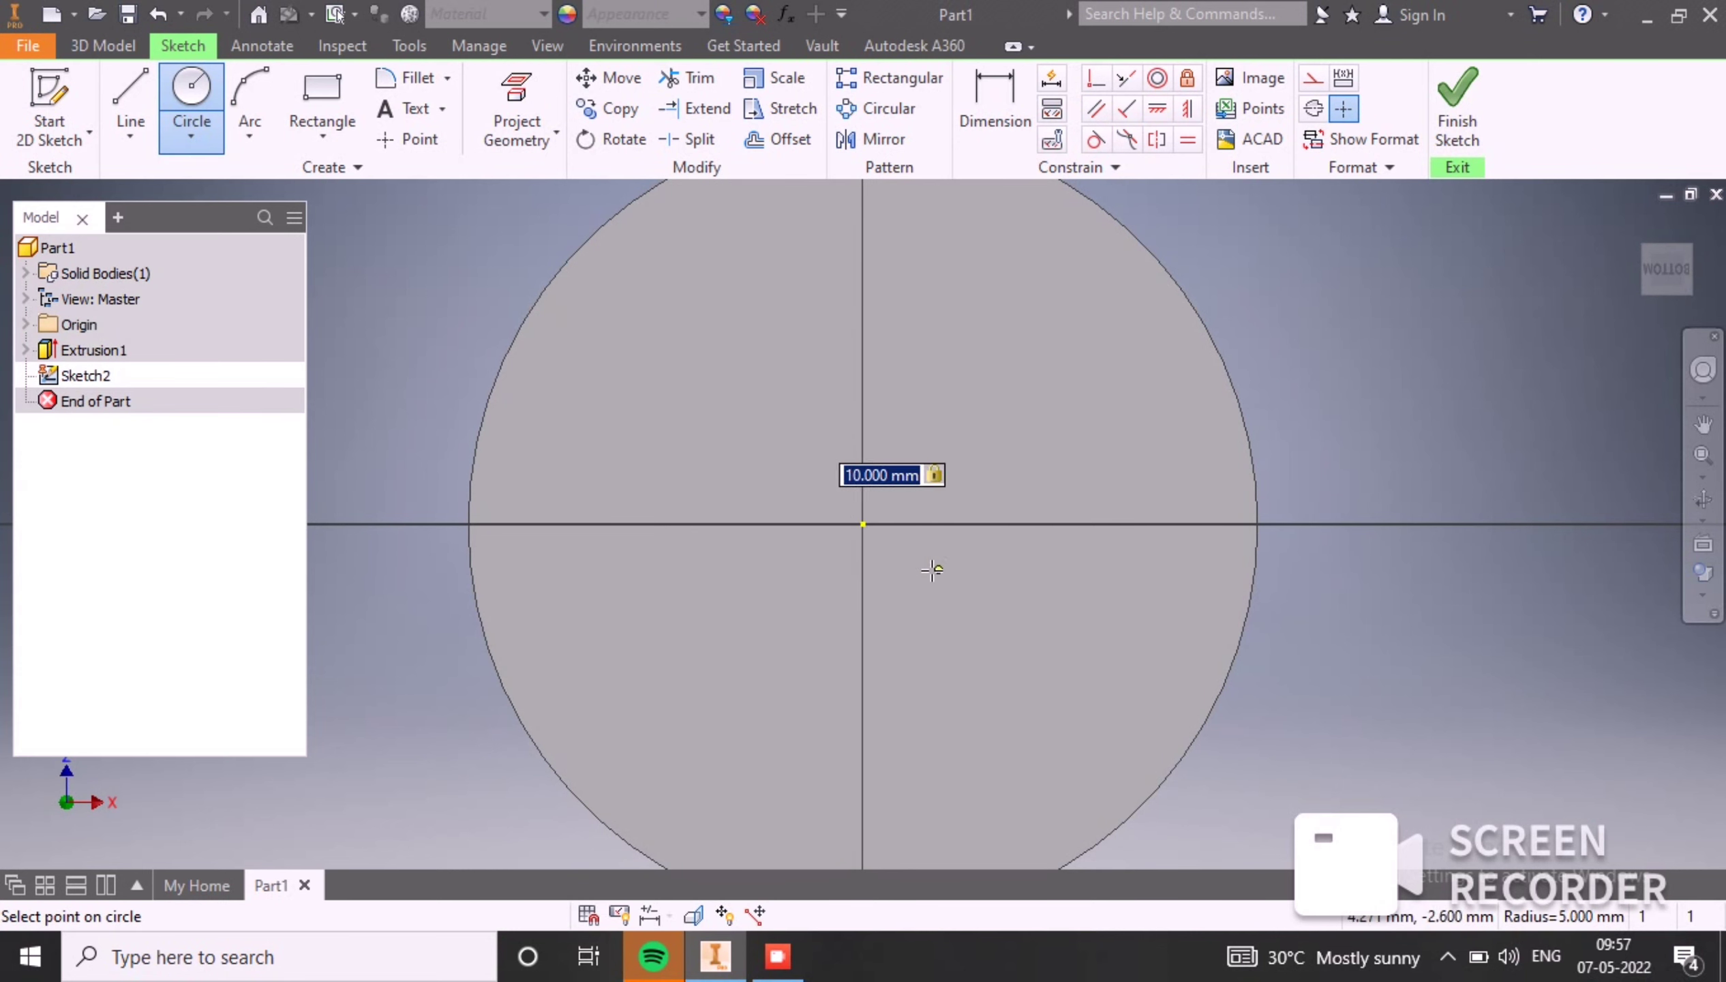
pyautogui.click(1456, 125)
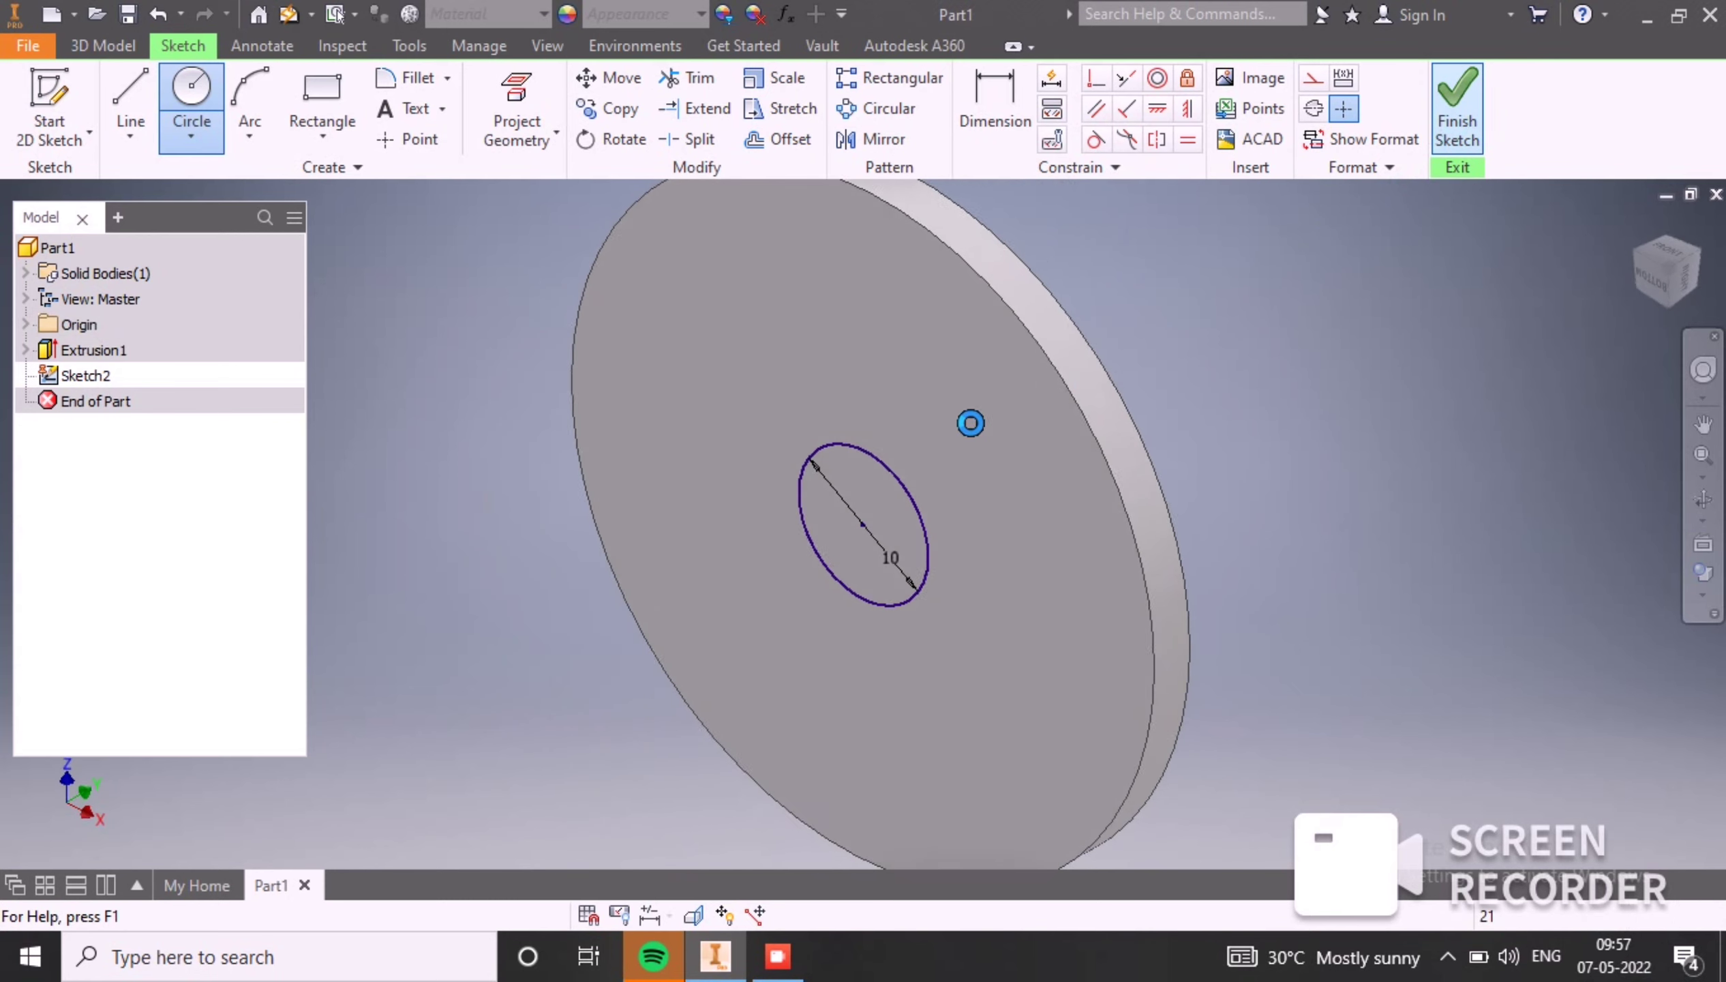
# Step: Extrude the 10 mm circle outward 70 mm as a stem joined to the disc
pyautogui.click(130, 96)
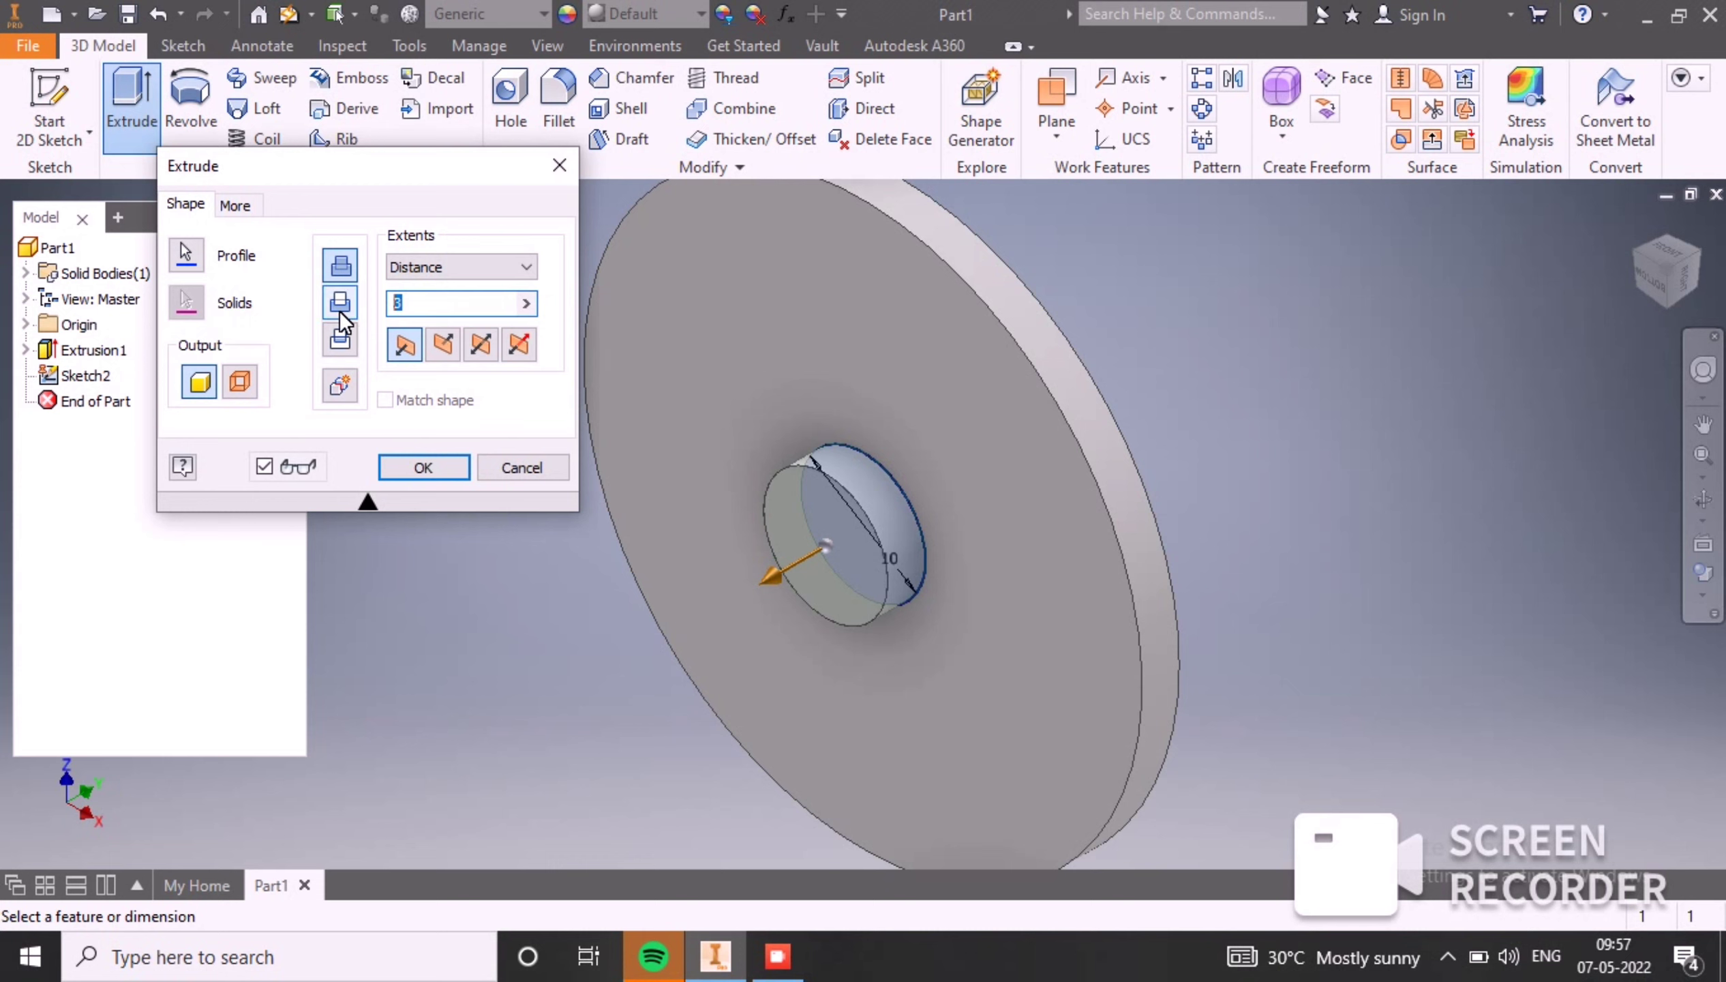
pyautogui.write('70')
pyautogui.press('Return')
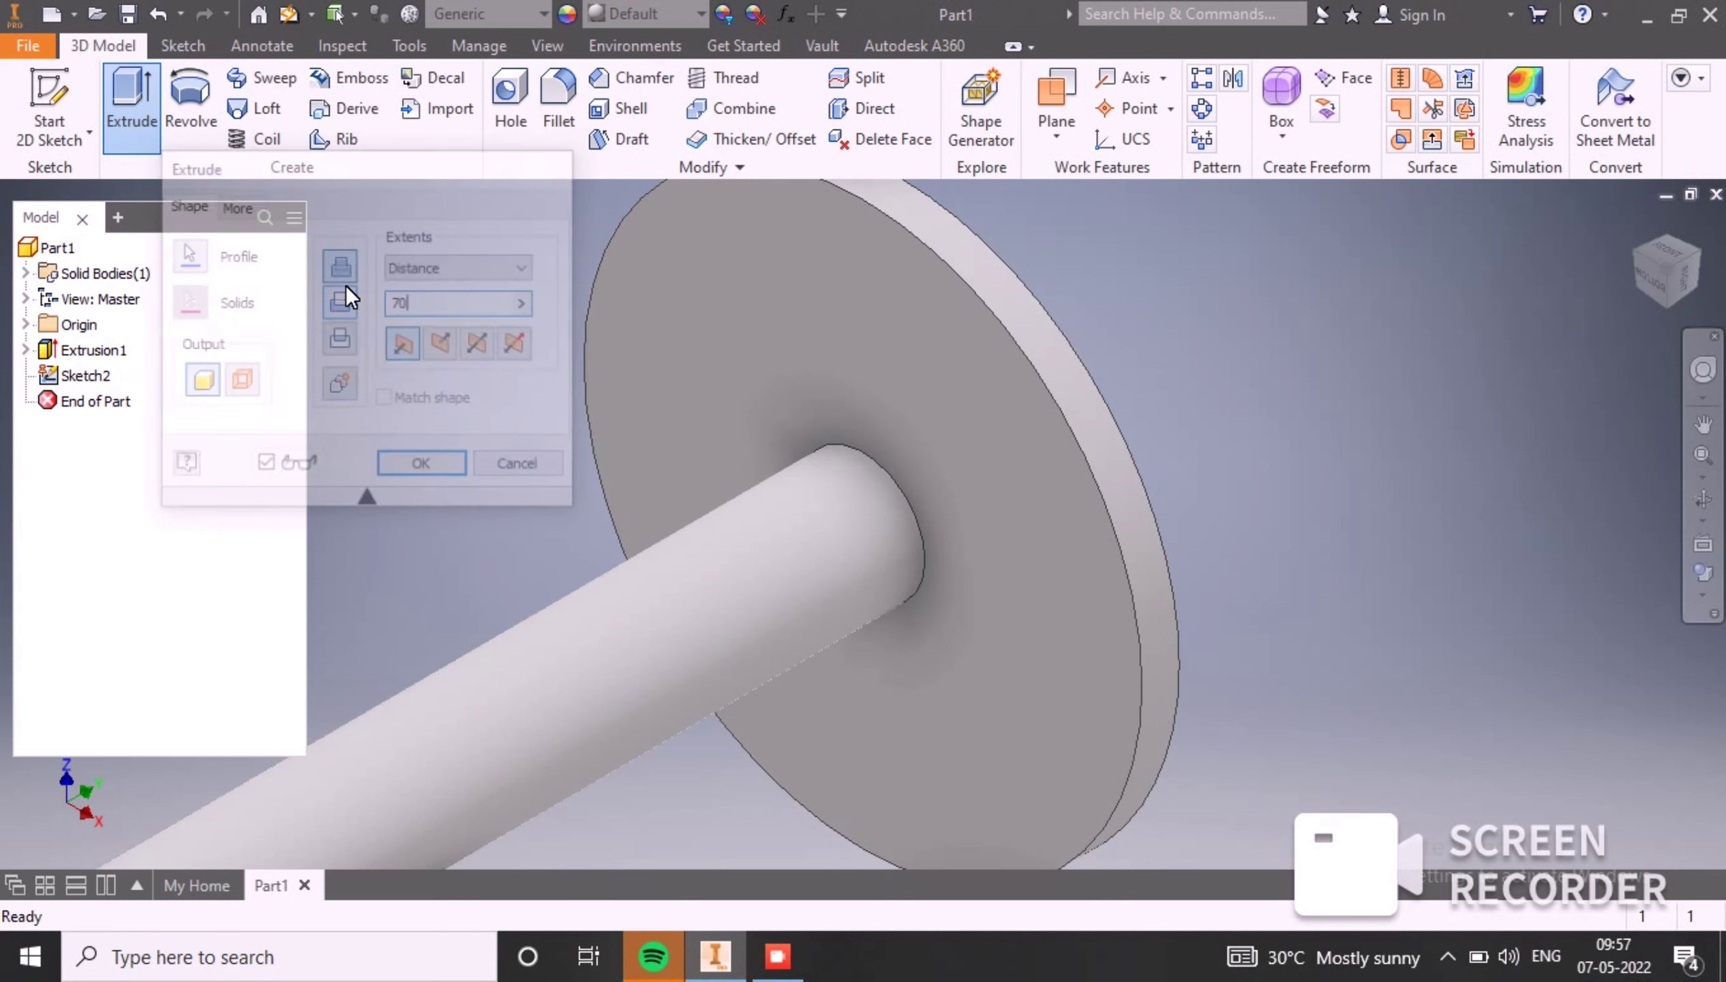
# Step: On the disc face opposite the stem, sketch a 24 mm diameter circle centred on the origin and finish the sketch
pyautogui.press('F4')
pyautogui.moveTo(1371, 518); pyautogui.dragTo(1013, 493)
pyautogui.click(1013, 492)
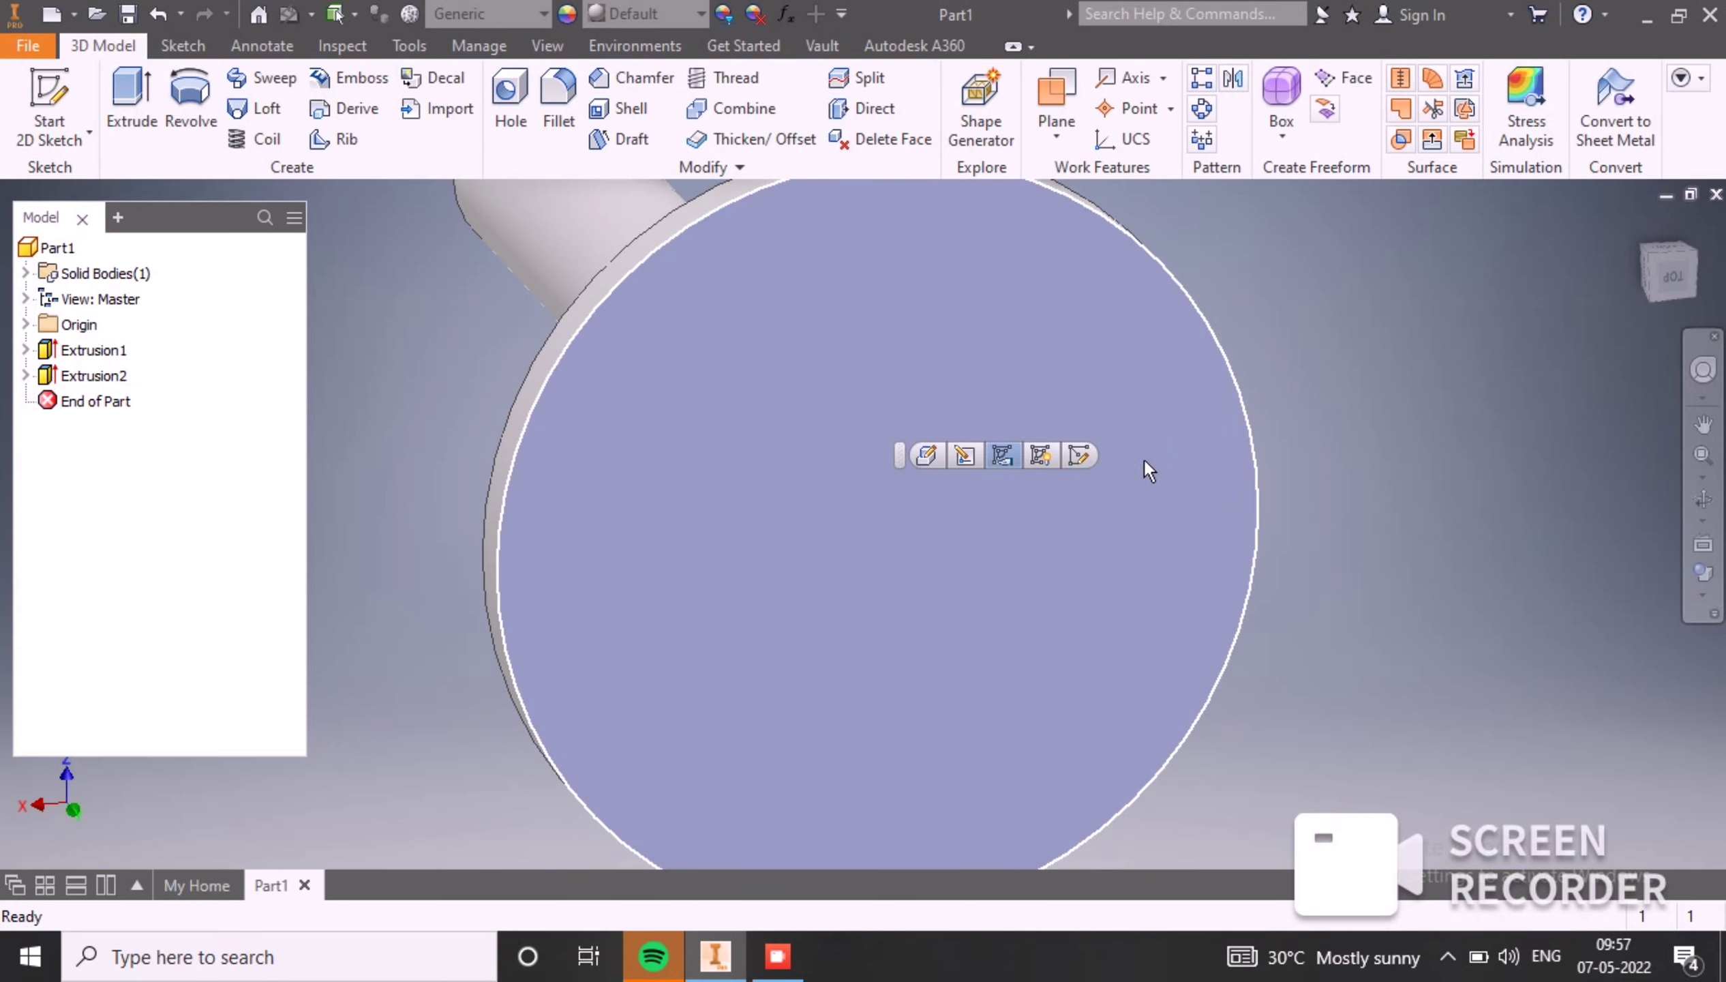
pyautogui.click(1081, 458)
pyautogui.click(203, 110)
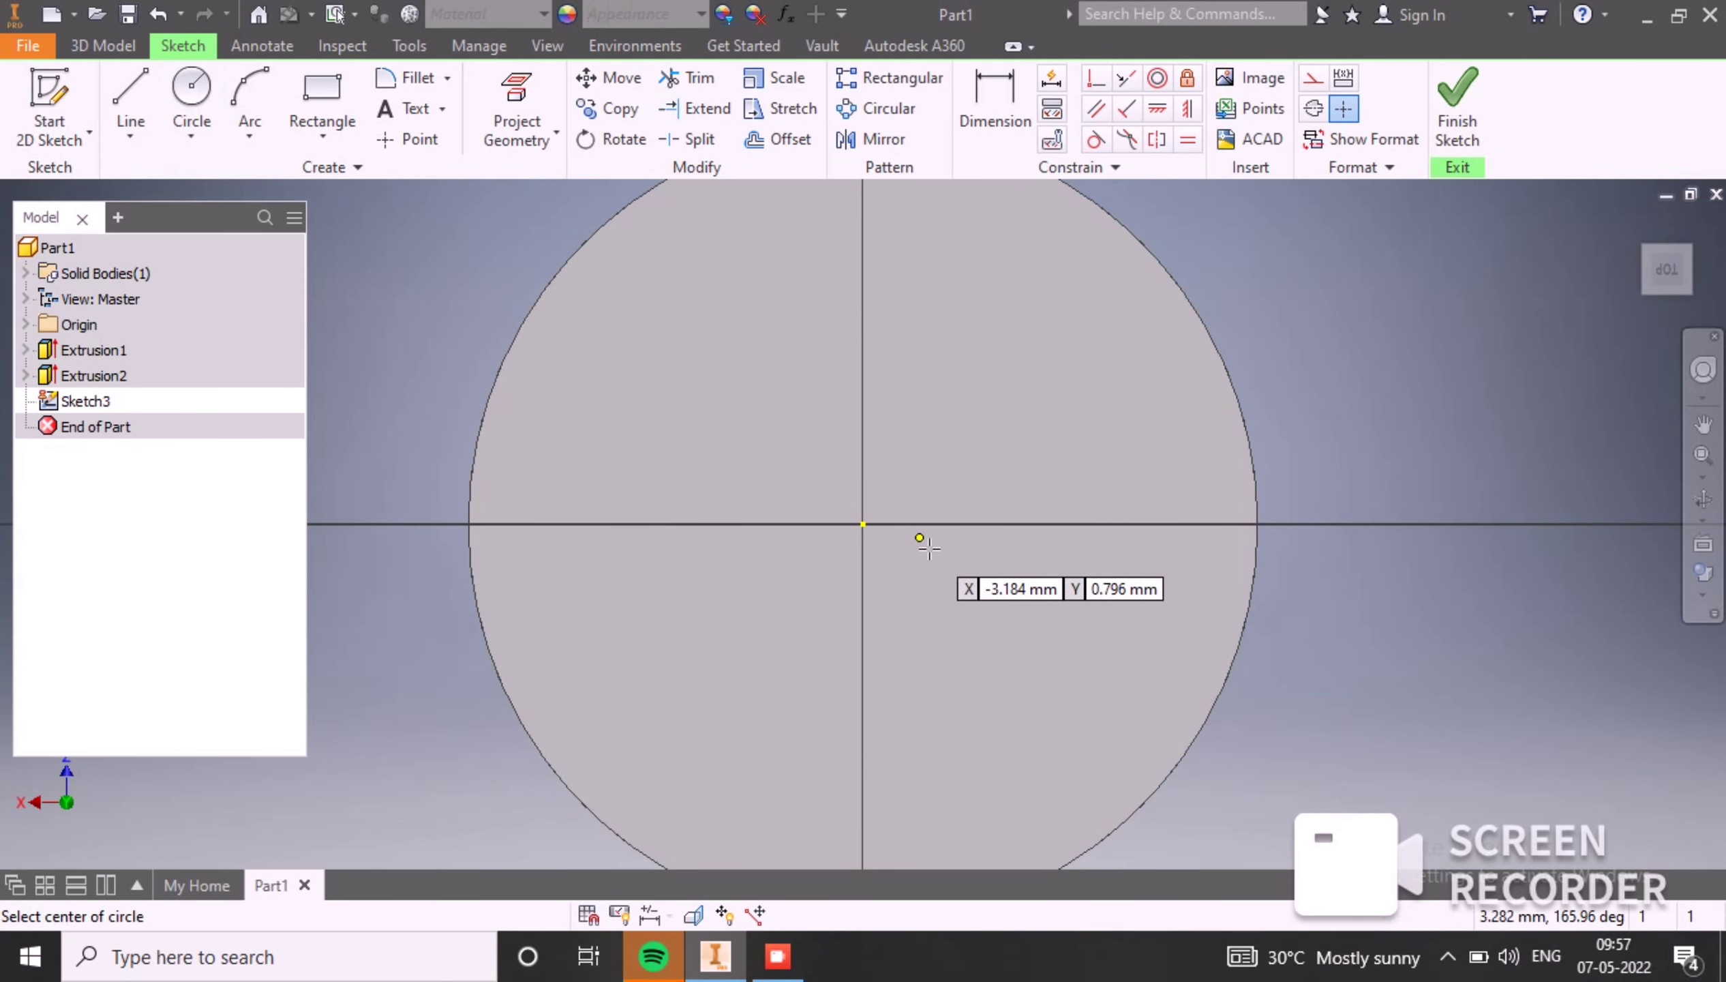
pyautogui.click(863, 524)
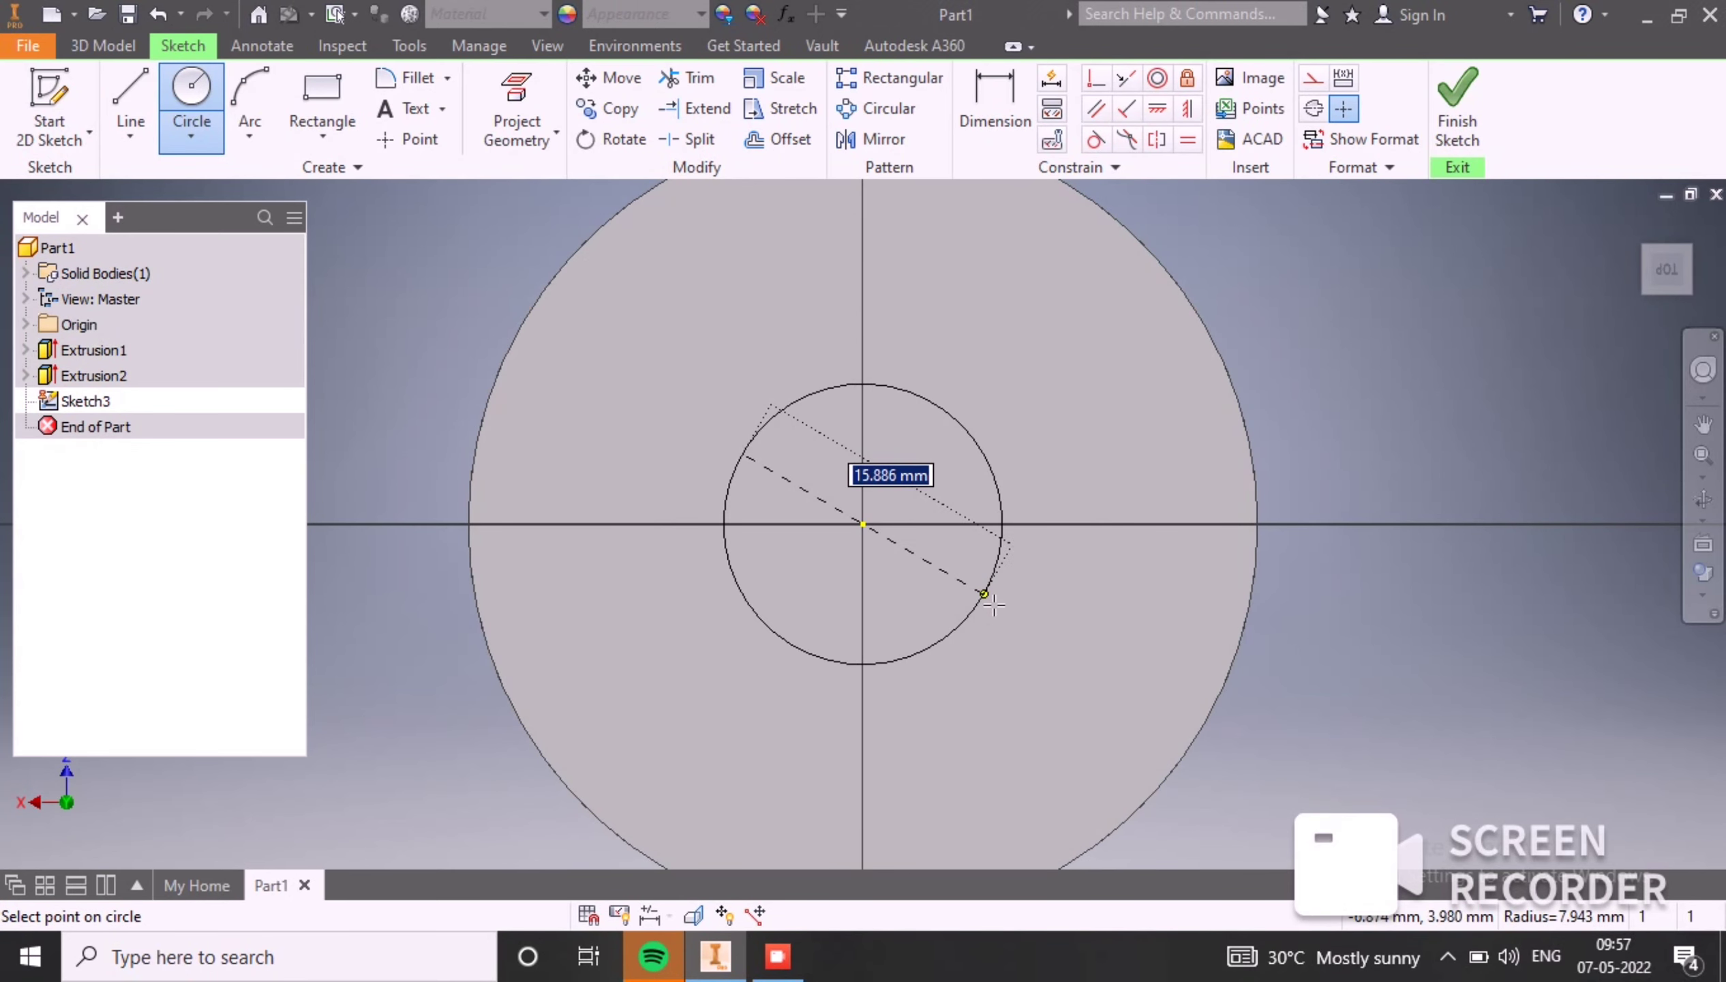
pyautogui.write('24')
pyautogui.press('Return')
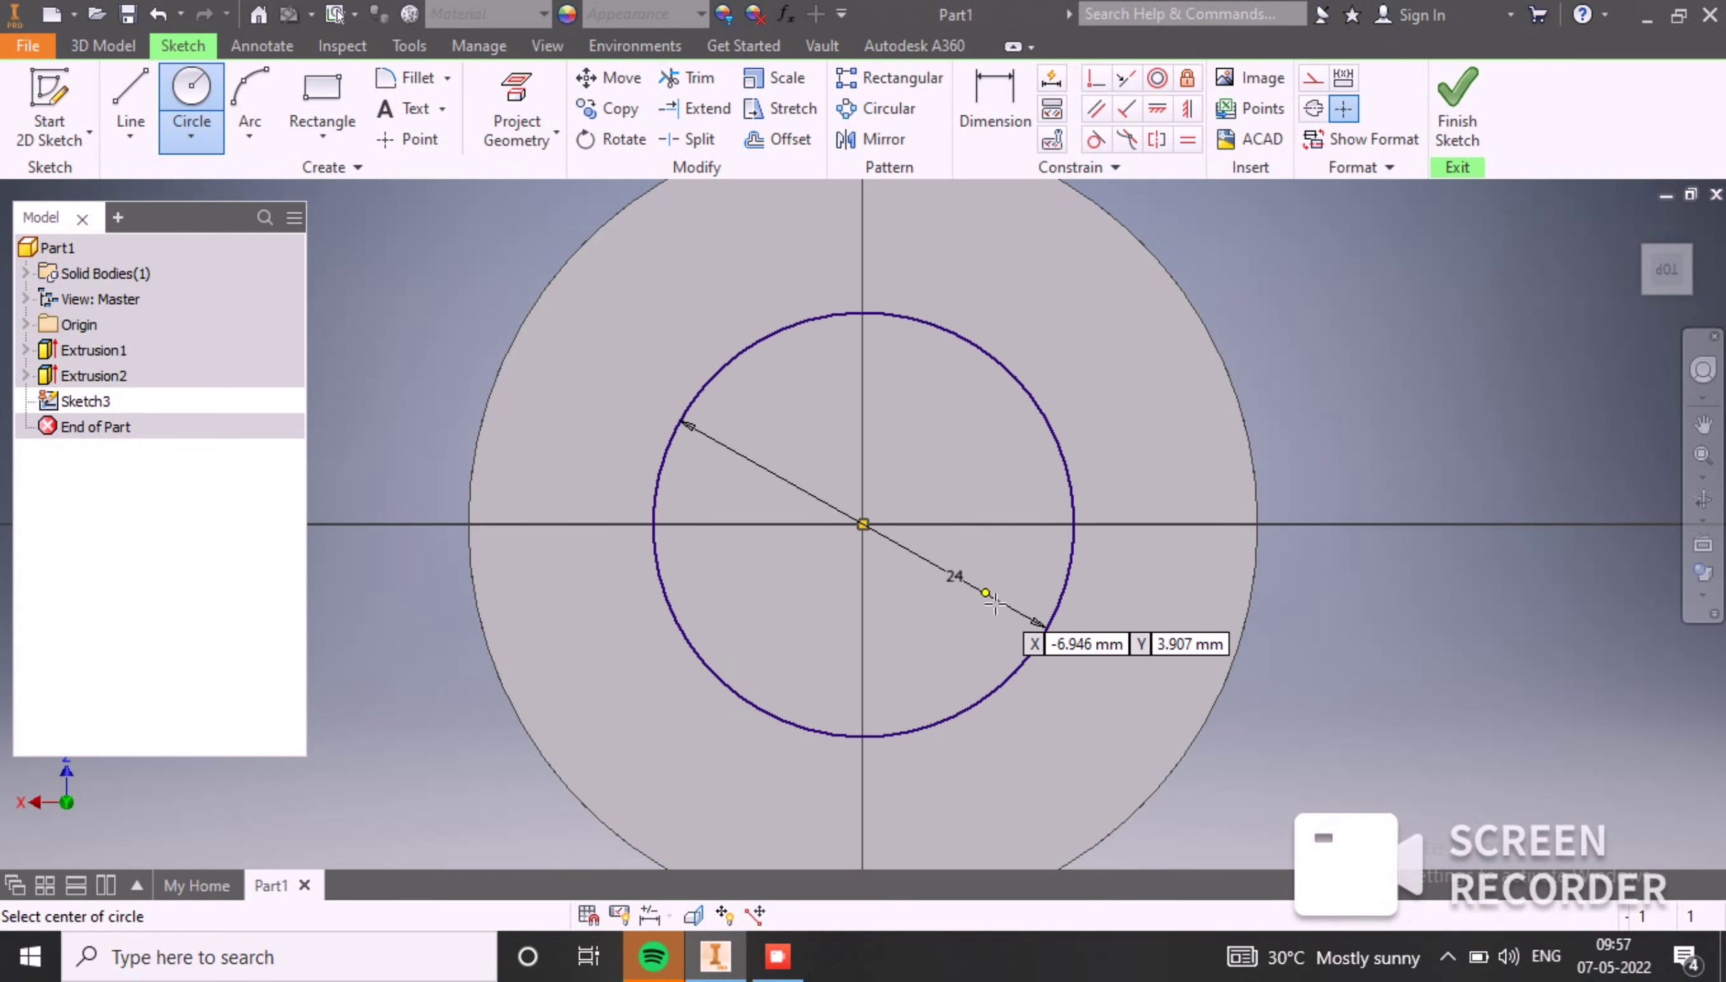
pyautogui.click(1457, 110)
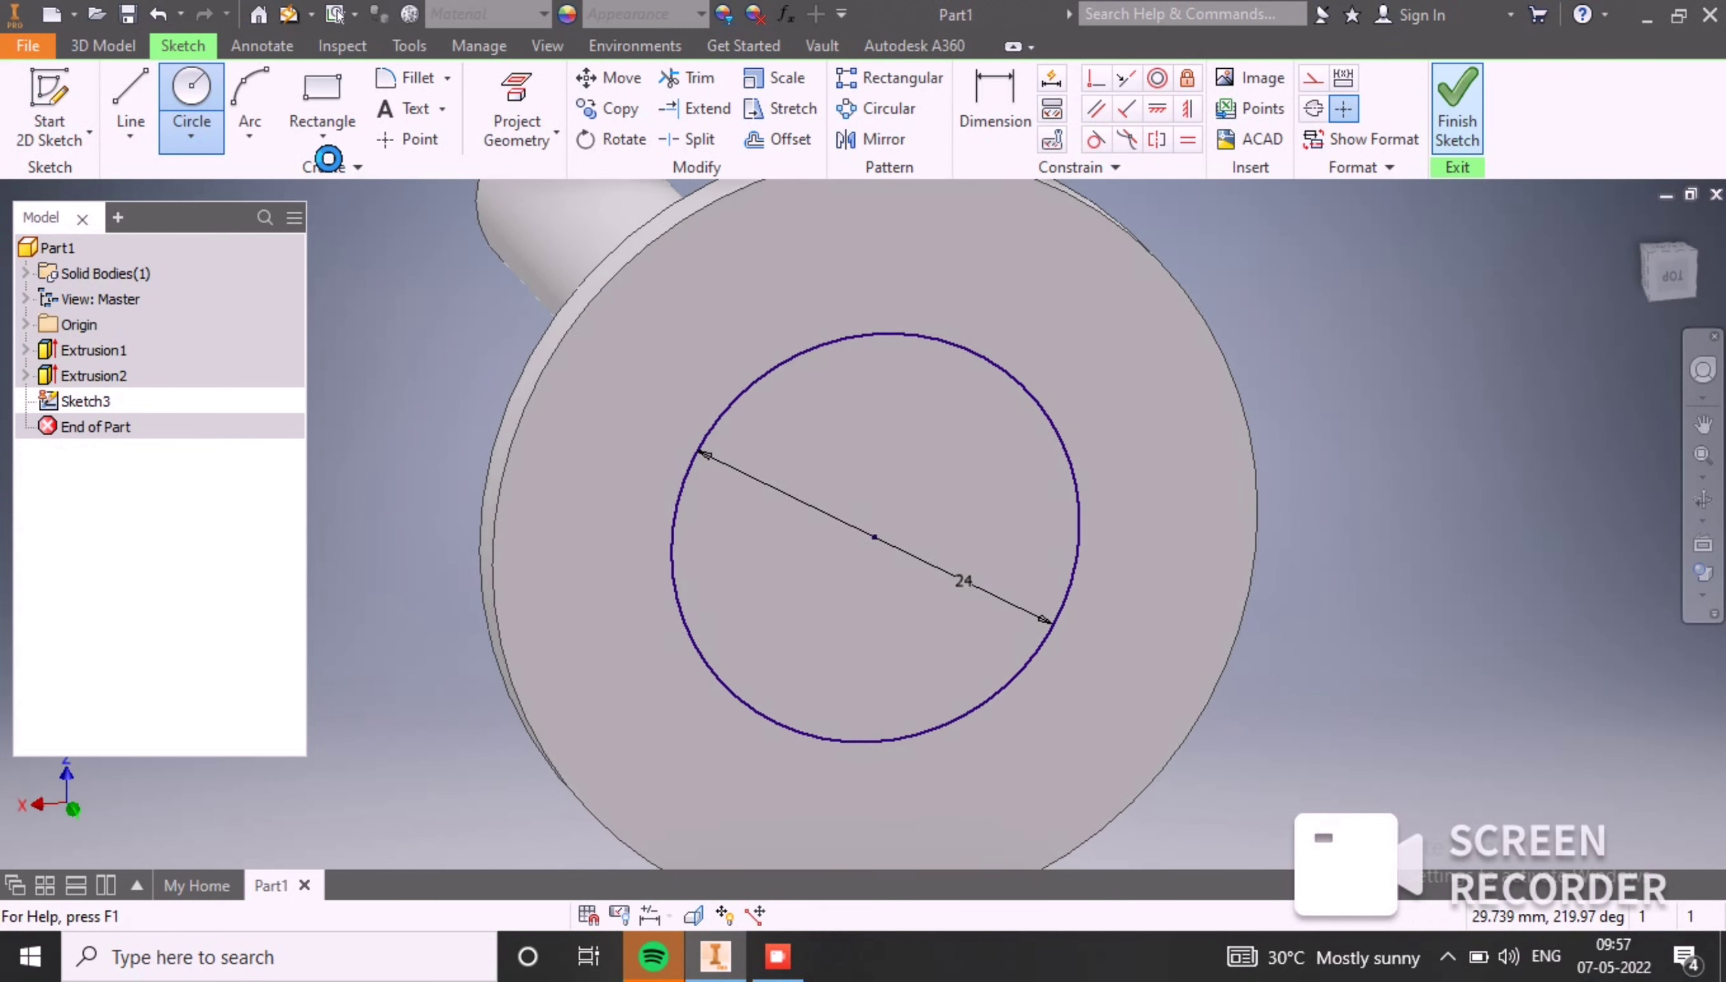
# Step: Extrude the 24 mm circle 28 mm away from the disc as a joined boss
pyautogui.click(110, 99)
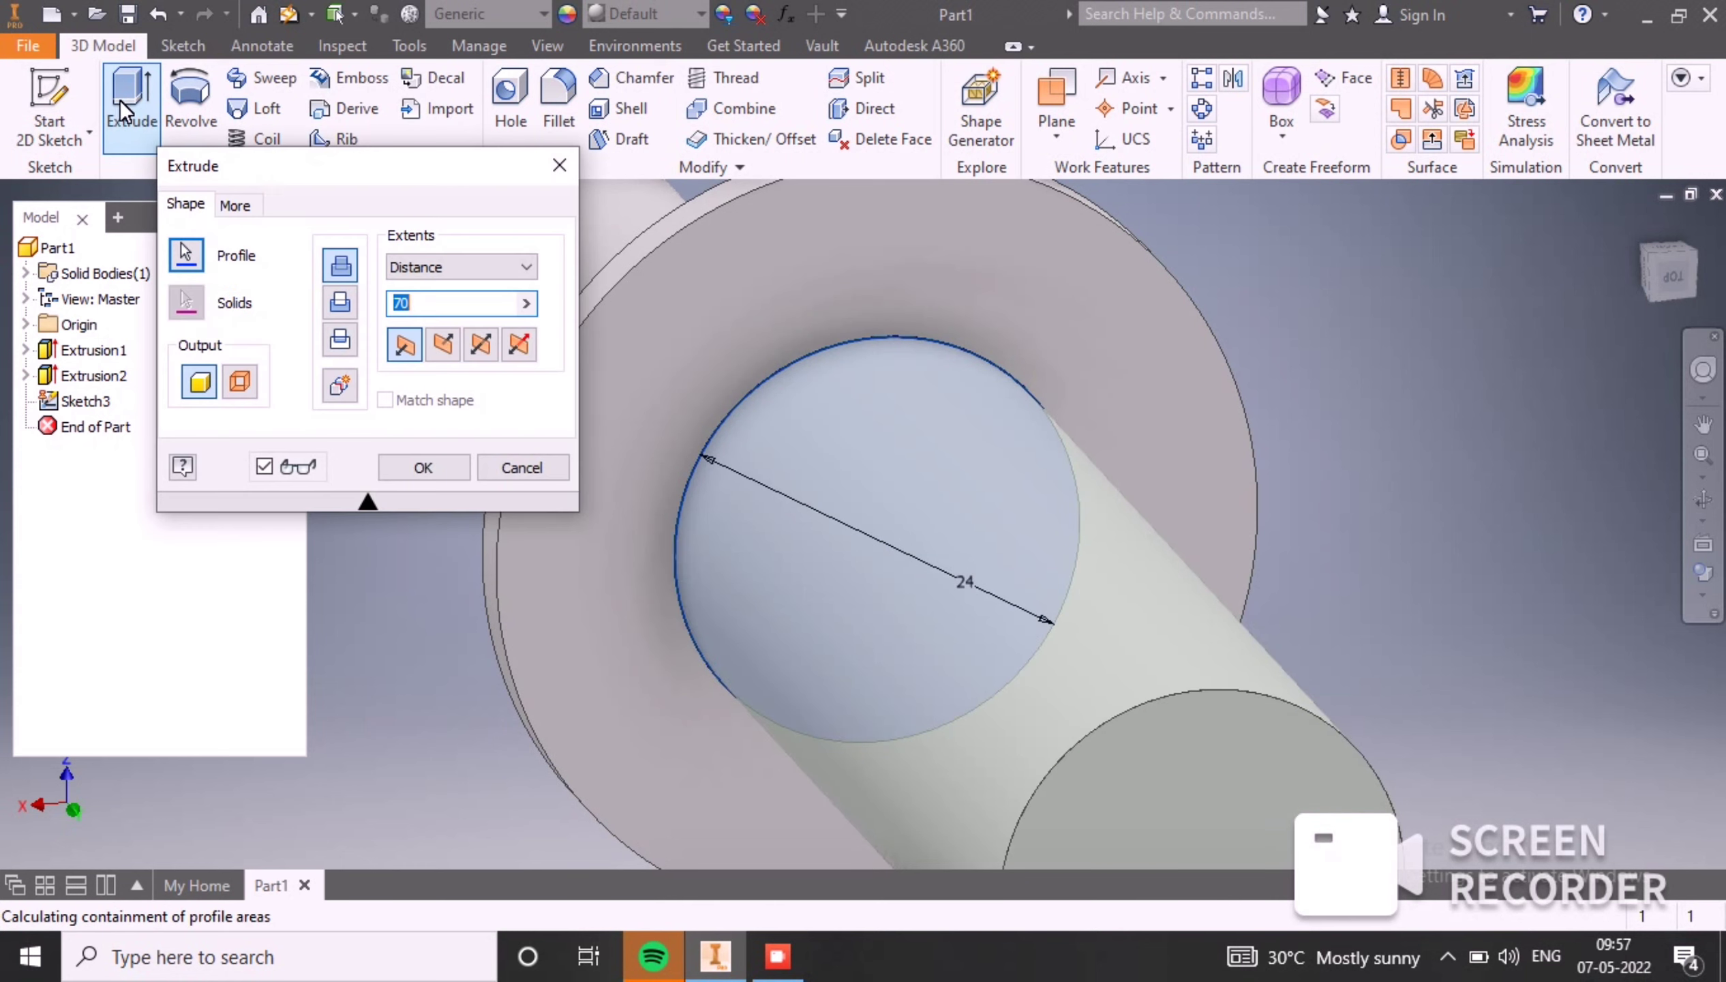
pyautogui.write('2')
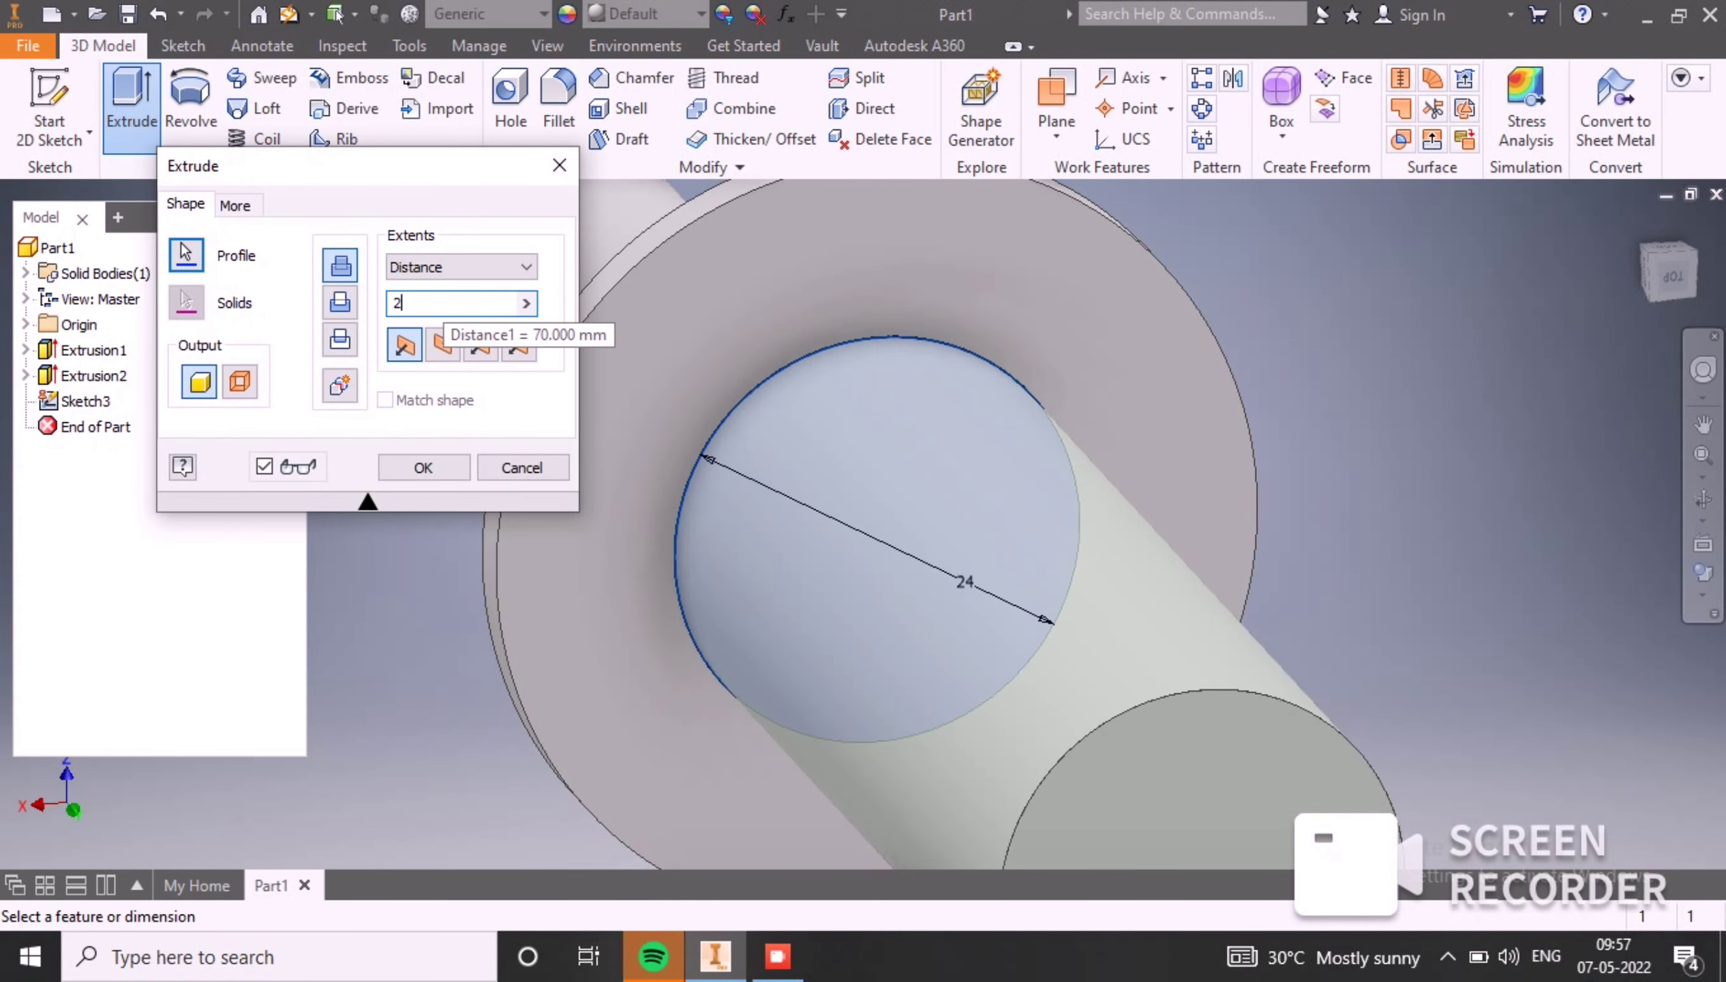
pyautogui.write('8')
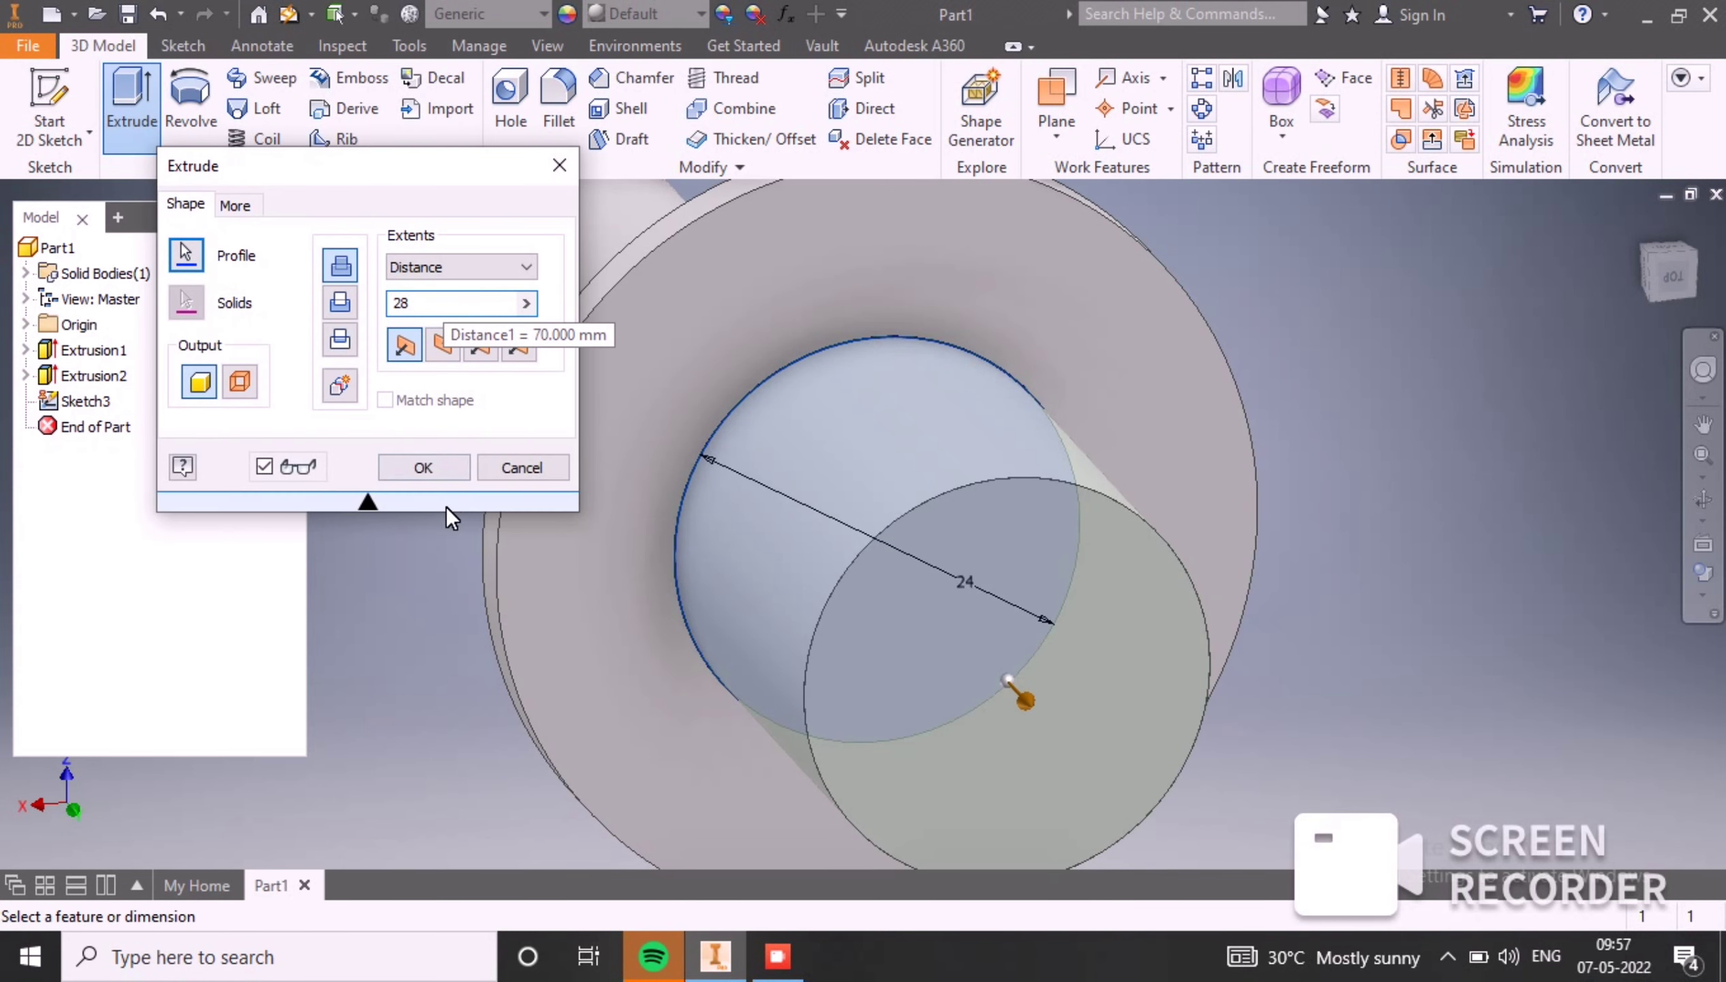
pyautogui.click(423, 469)
# Step: Fillet the outer end edge of the 24 mm boss with a 6 mm radius
pyautogui.keyDown('shift'); pyautogui.moveTo(808, 602); pyautogui.dragTo(761, 642, button='middle'); pyautogui.keyUp('shift')
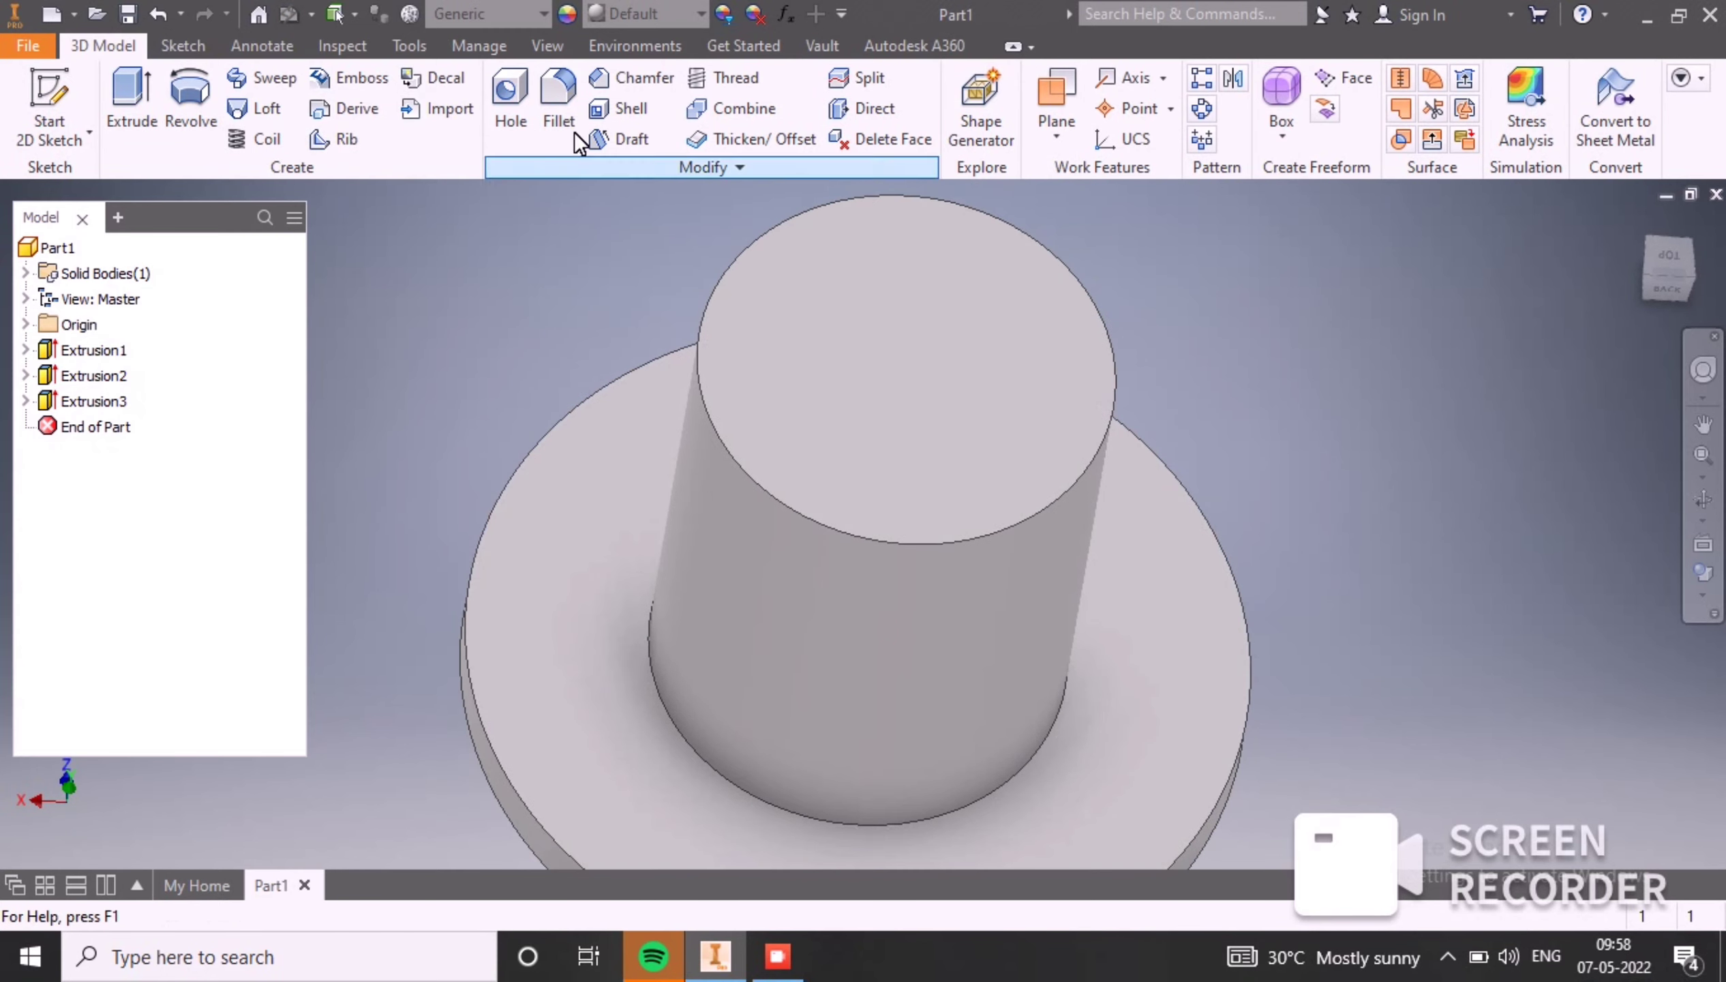
pyautogui.click(541, 89)
pyautogui.click(936, 544)
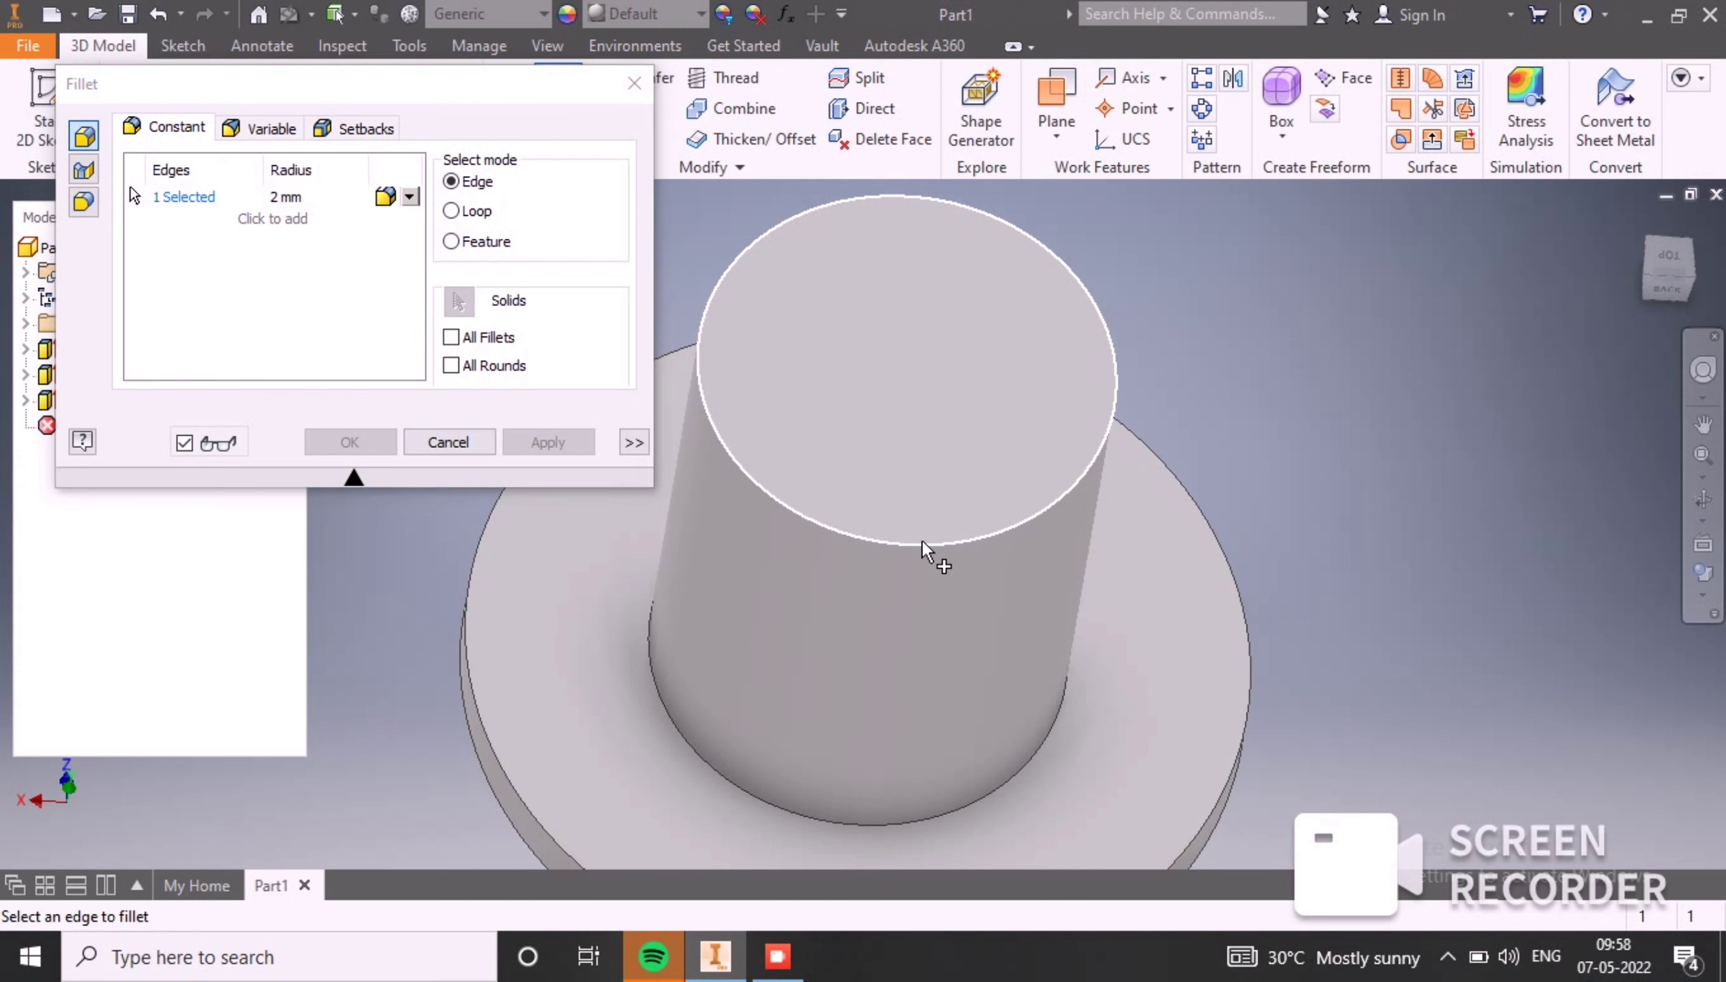
pyautogui.click(342, 198)
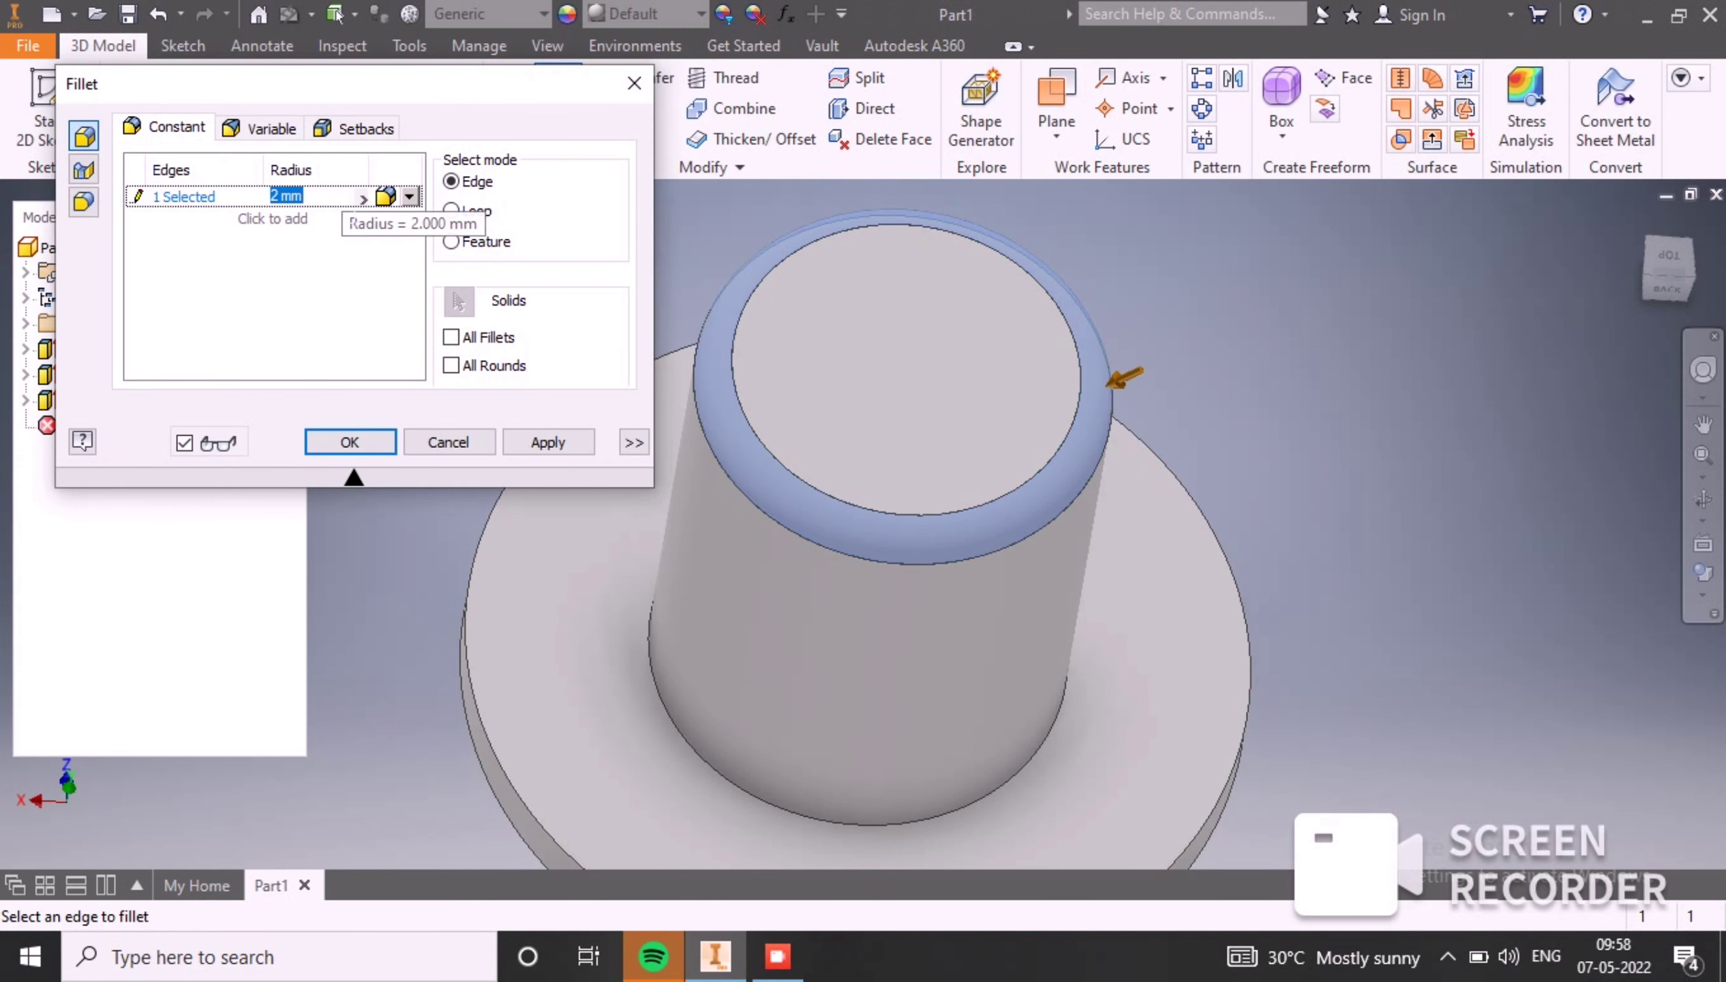
pyautogui.write('6')
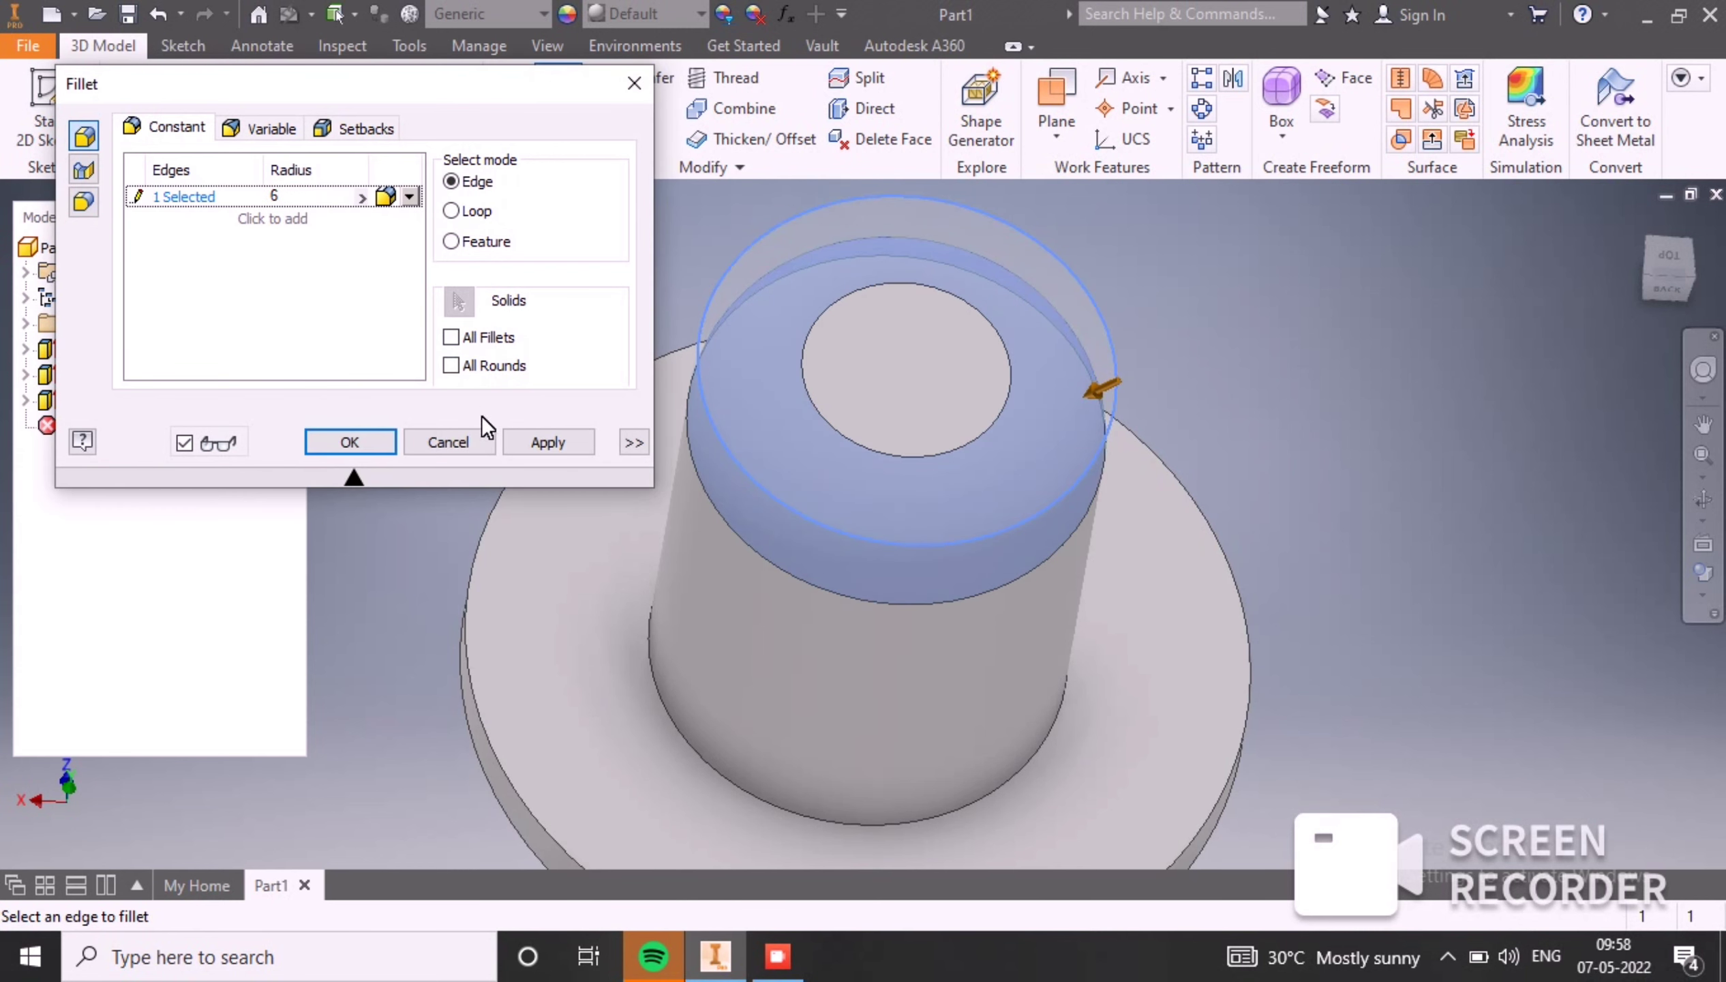
pyautogui.click(544, 444)
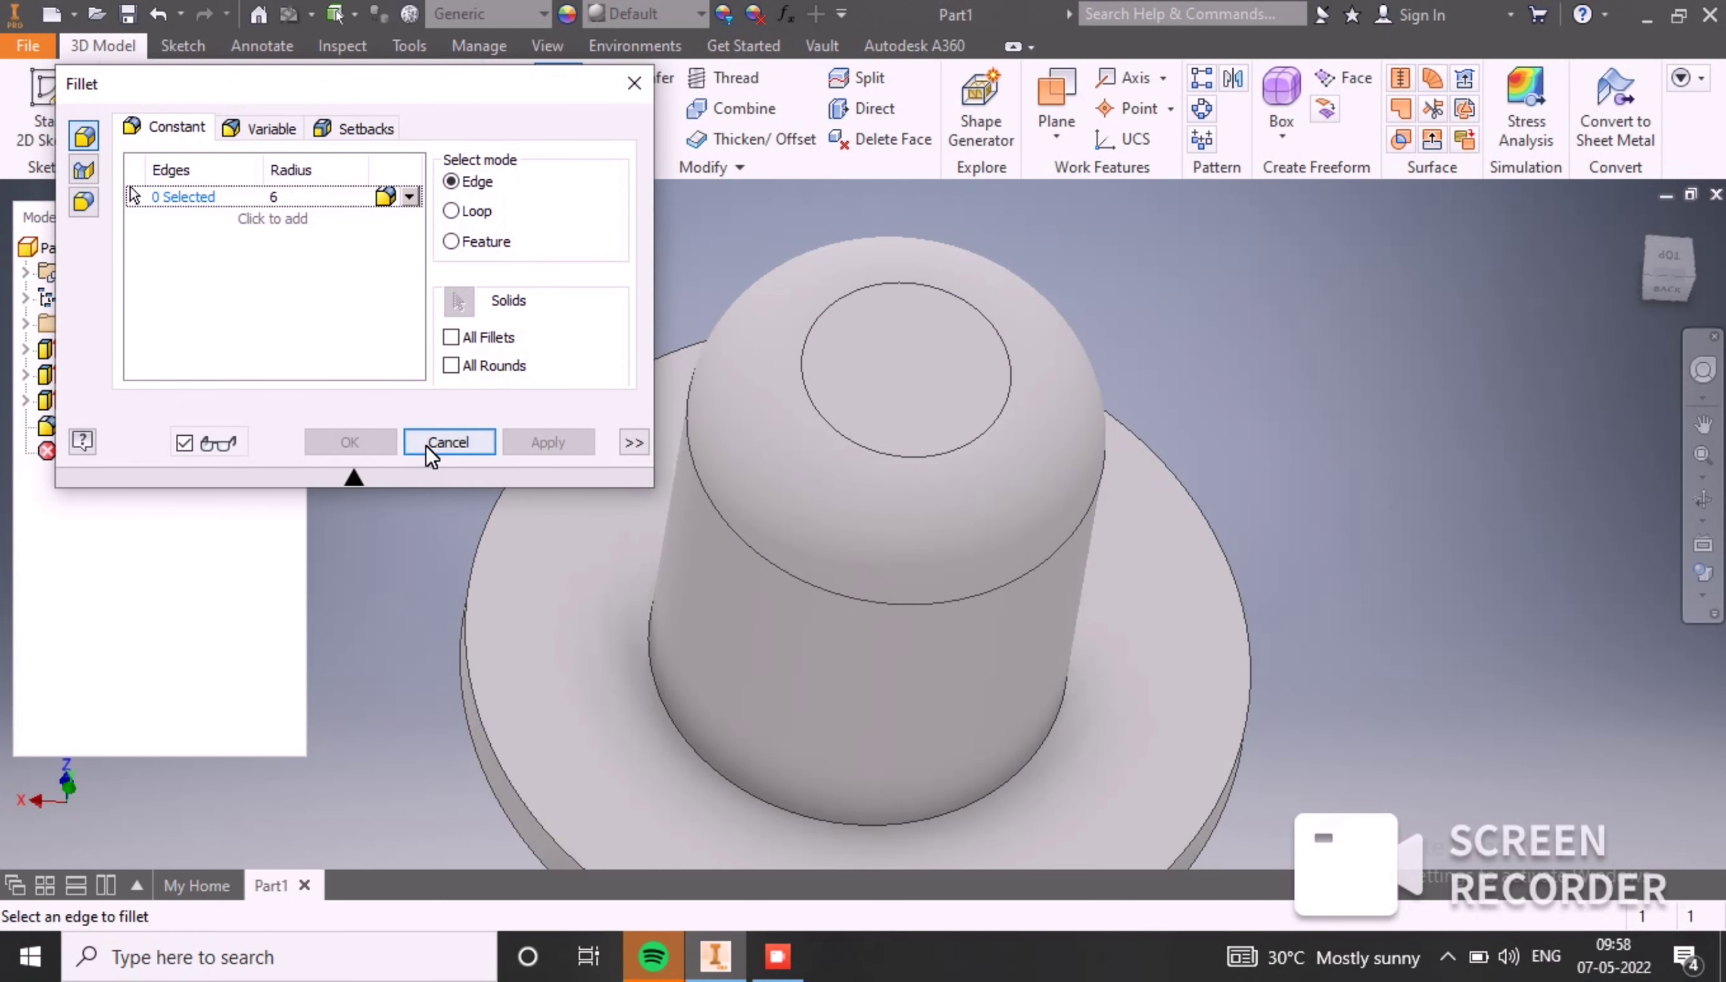
pyautogui.click(426, 444)
# Step: Start a new sketch on the YZ origin plane through the part's axis
pyautogui.keyDown('shift'); pyautogui.moveTo(825, 564); pyautogui.dragTo(703, 588, button='middle'); pyautogui.keyUp('shift')
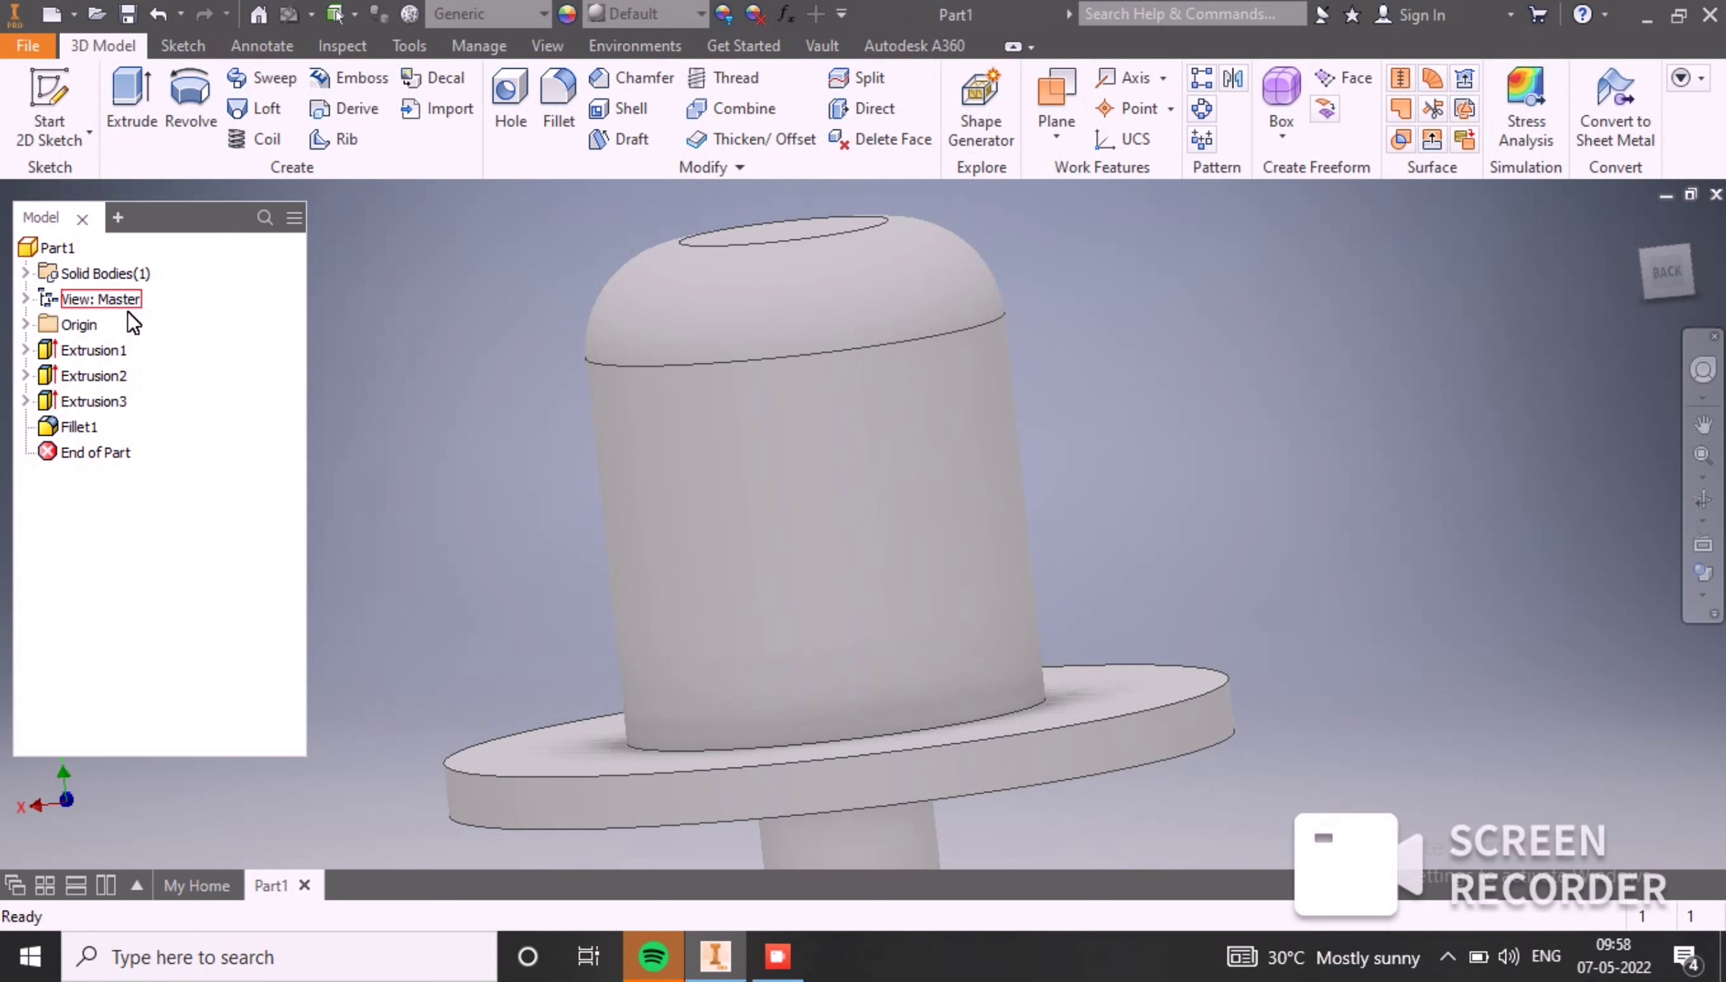
pyautogui.click(25, 325)
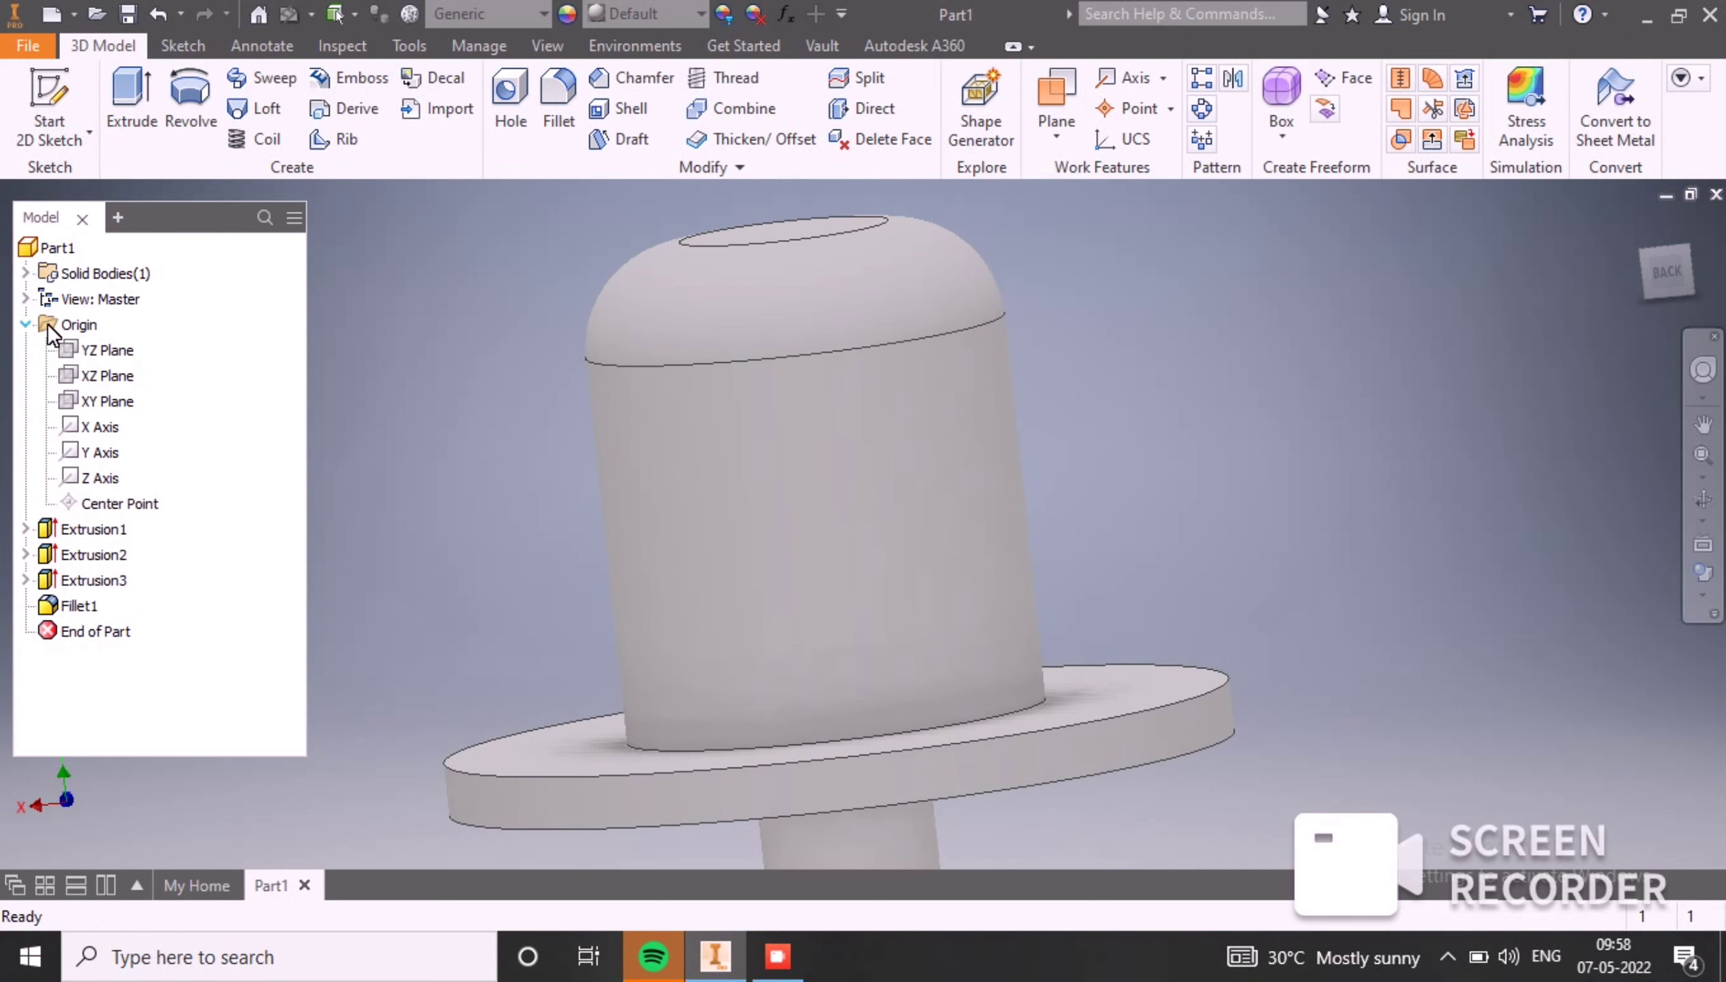
pyautogui.click(111, 357)
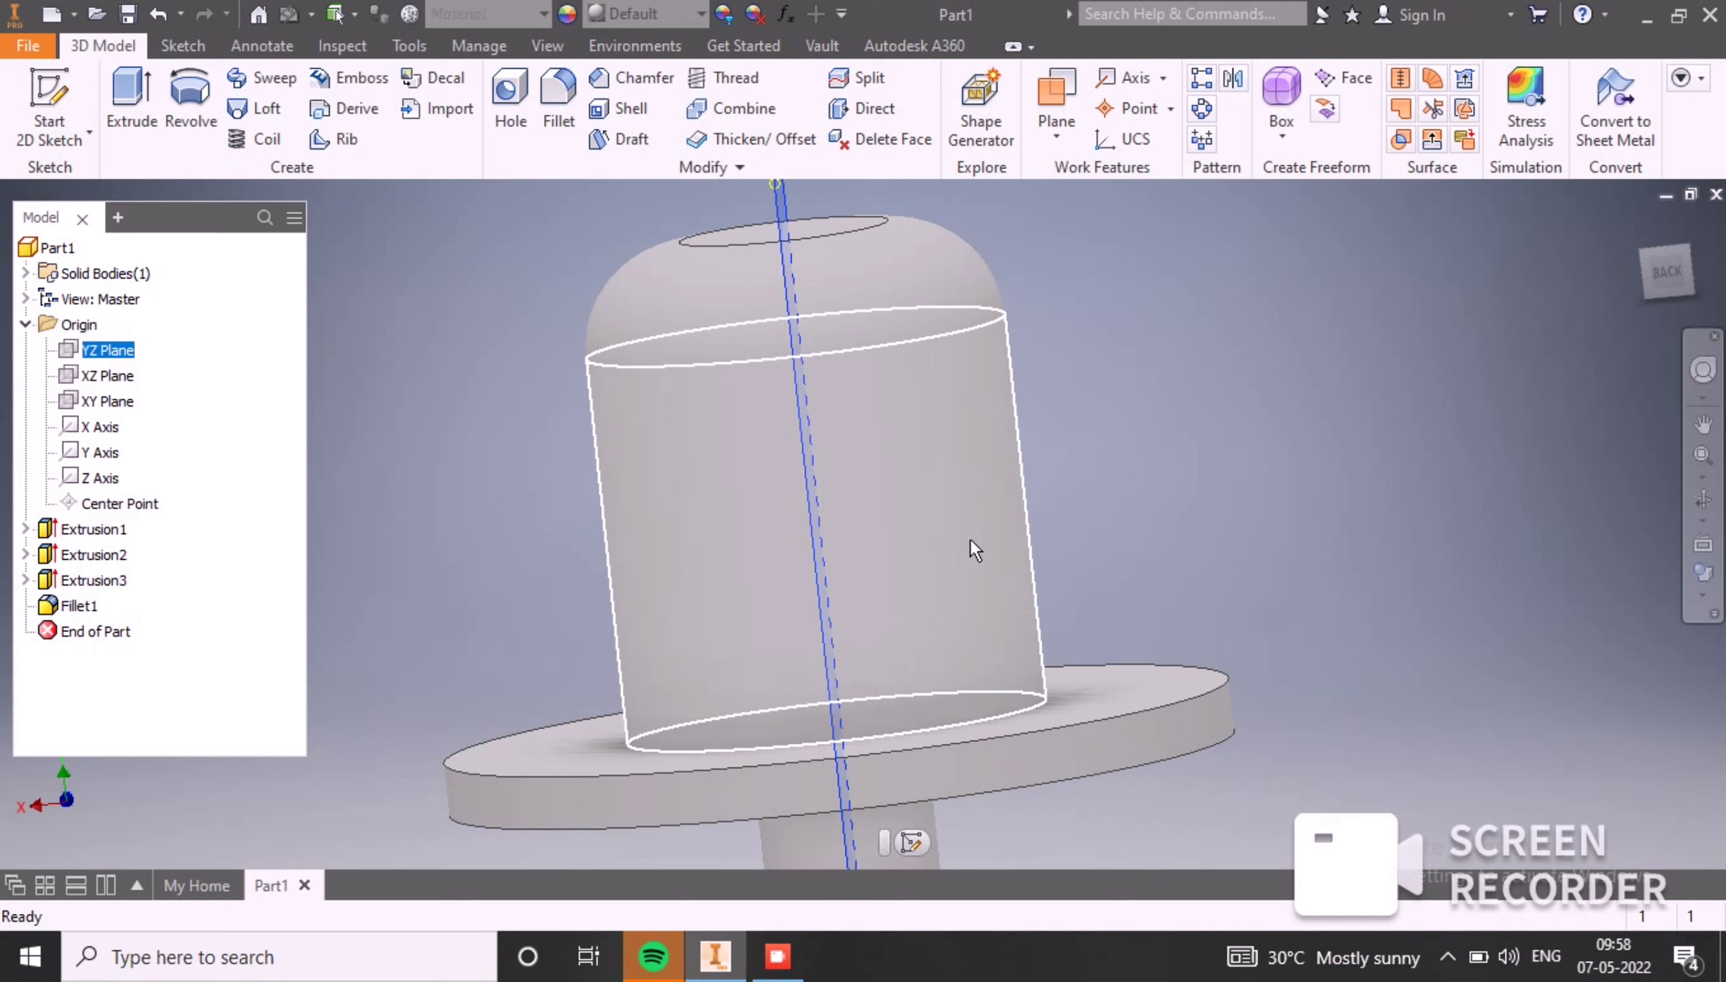
pyautogui.press('pageup')
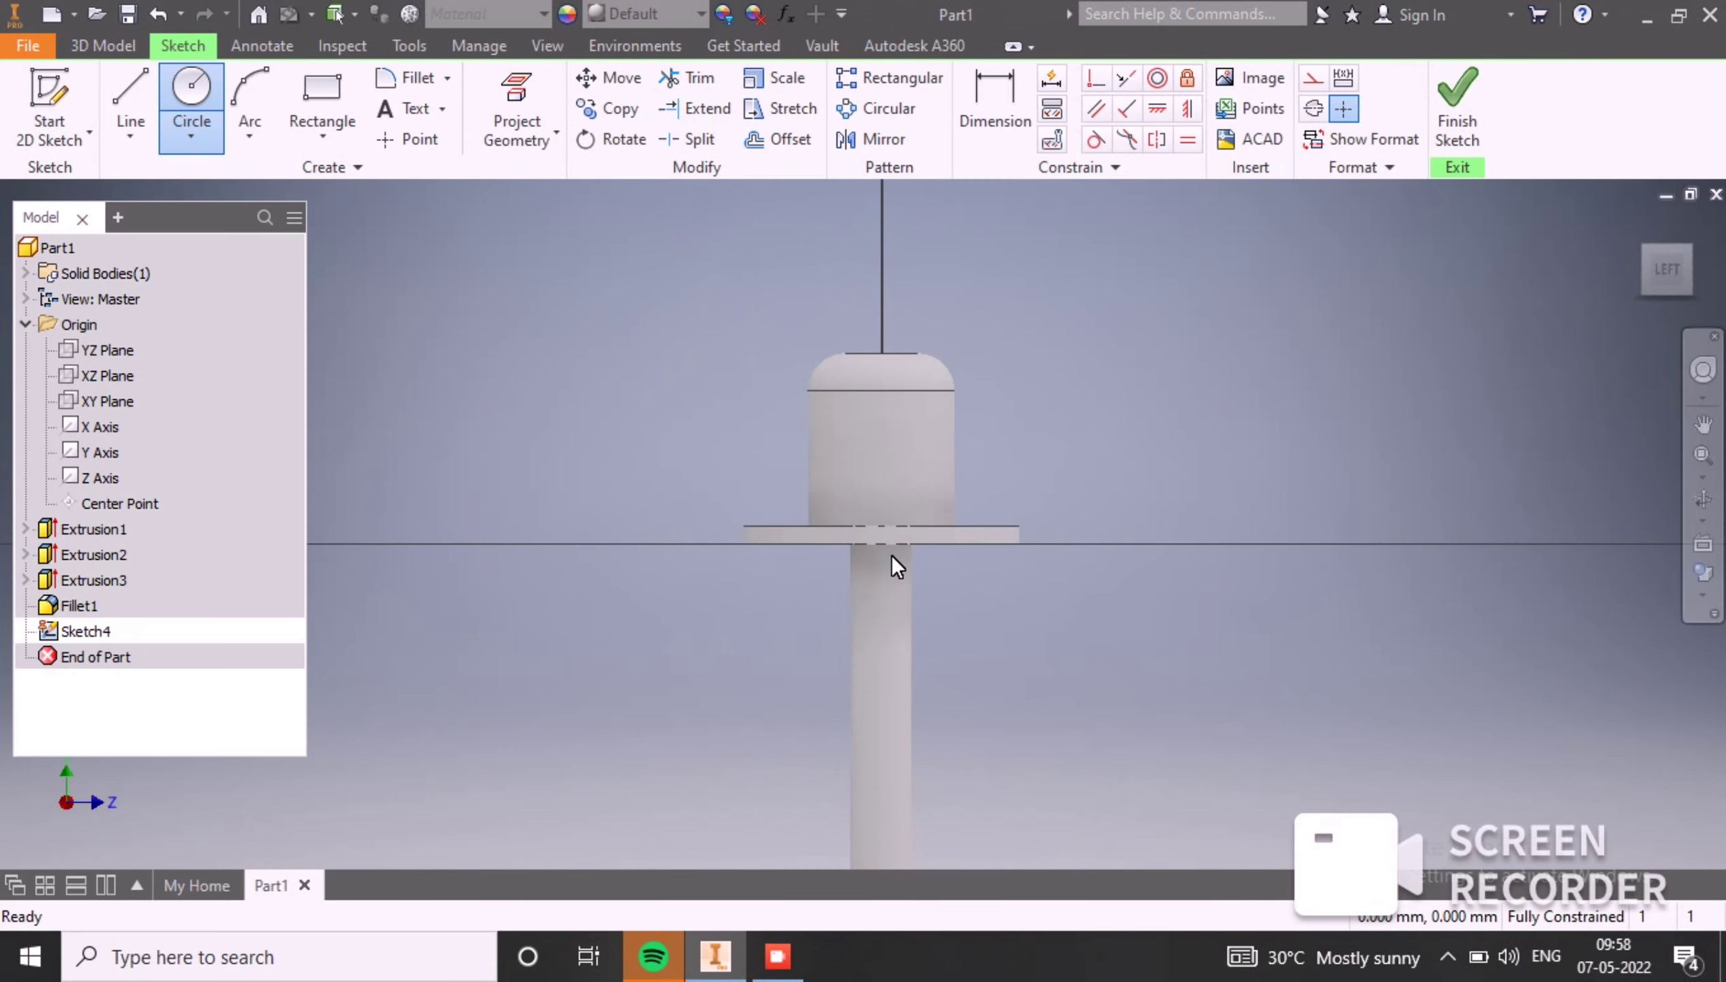
# Step: Slice the model at the sketch plane and draw a vertical construction centreline from the boss's end edge to the disc face
pyautogui.click(692, 914)
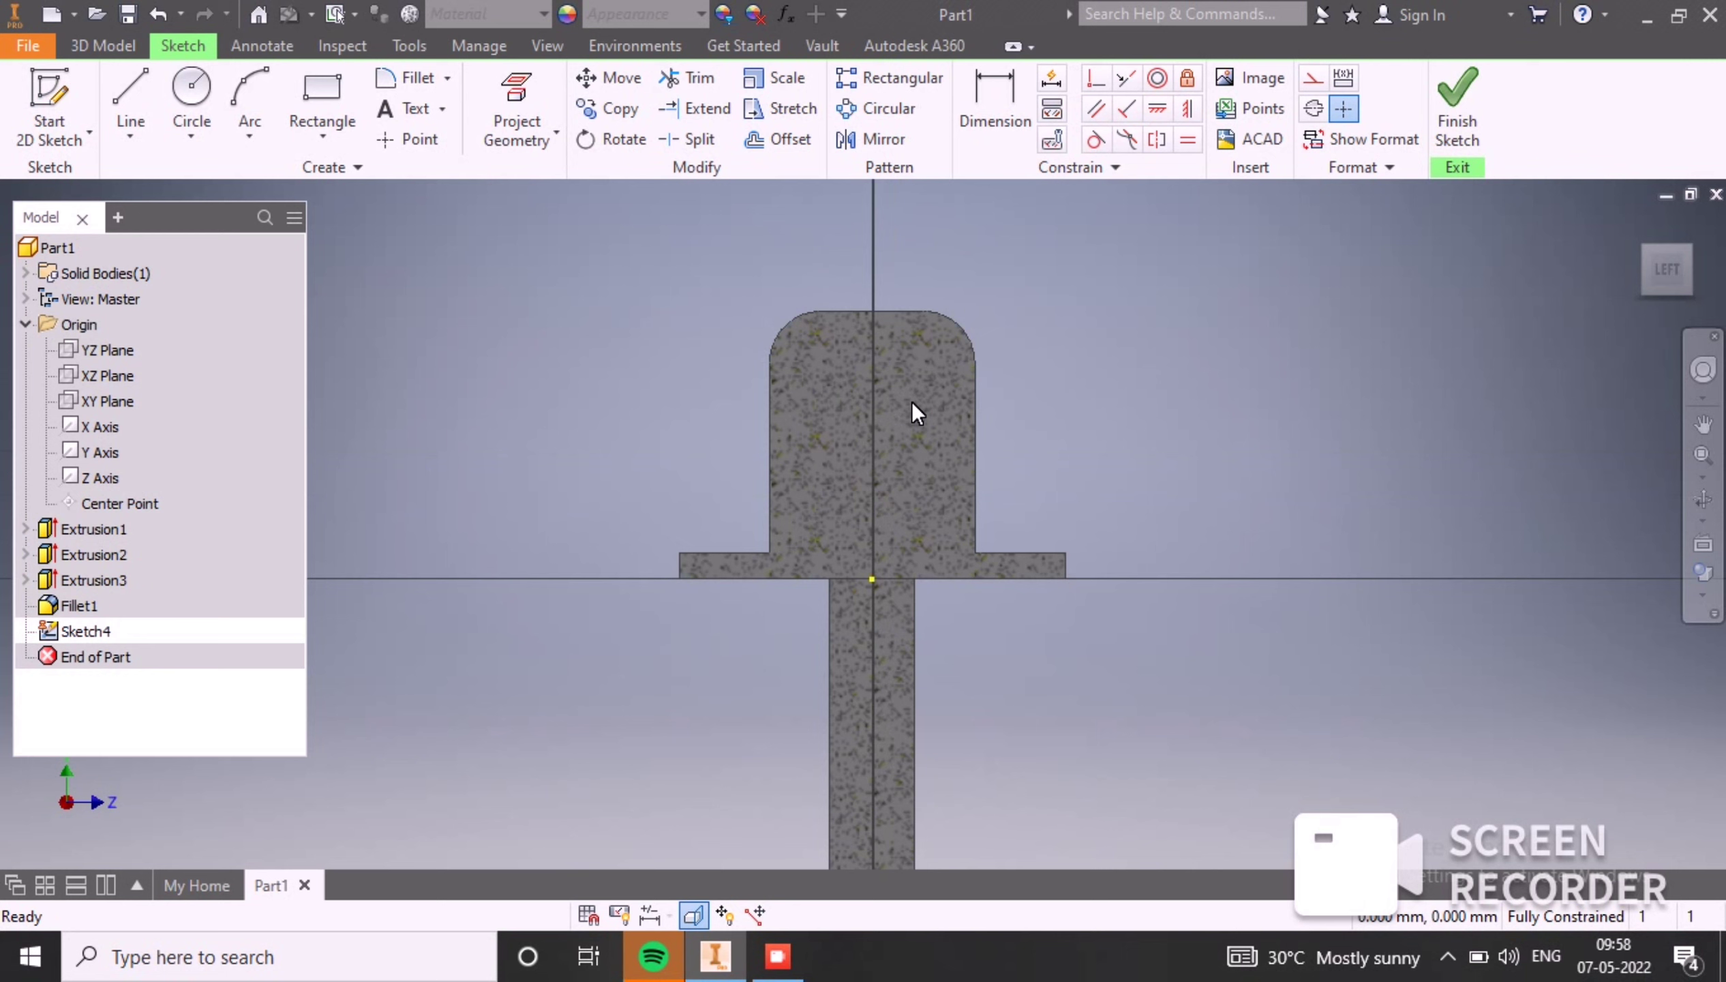
pyautogui.click(145, 83)
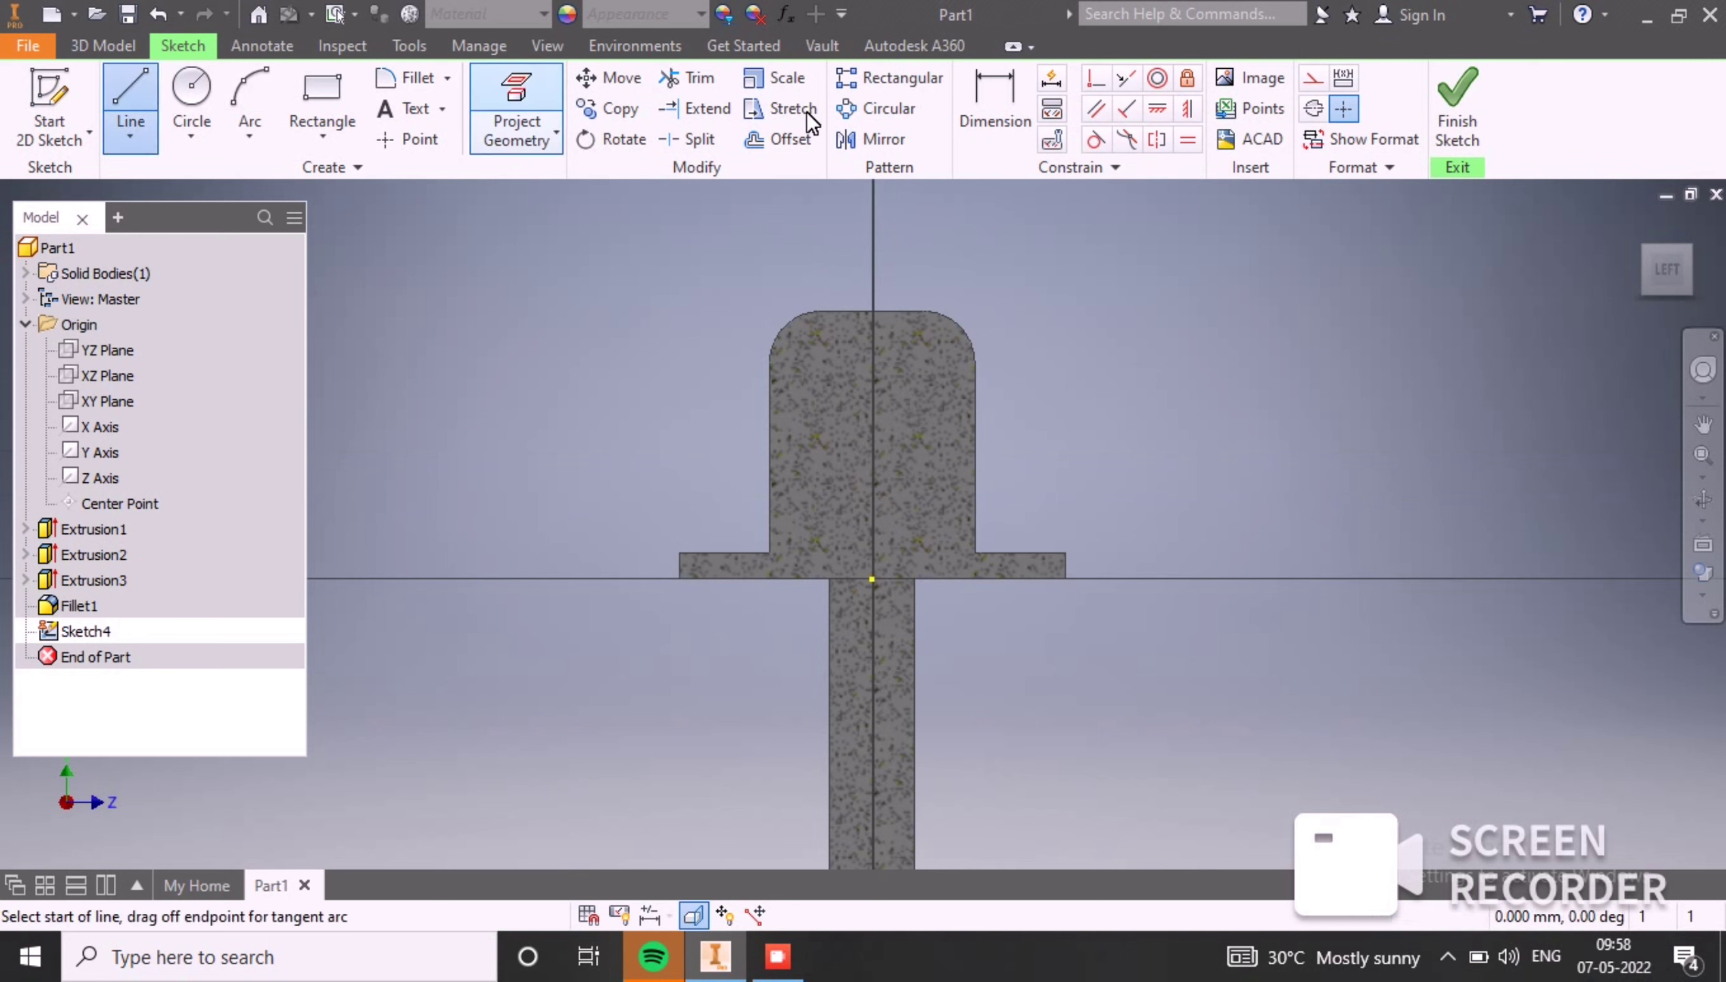
pyautogui.click(1313, 77)
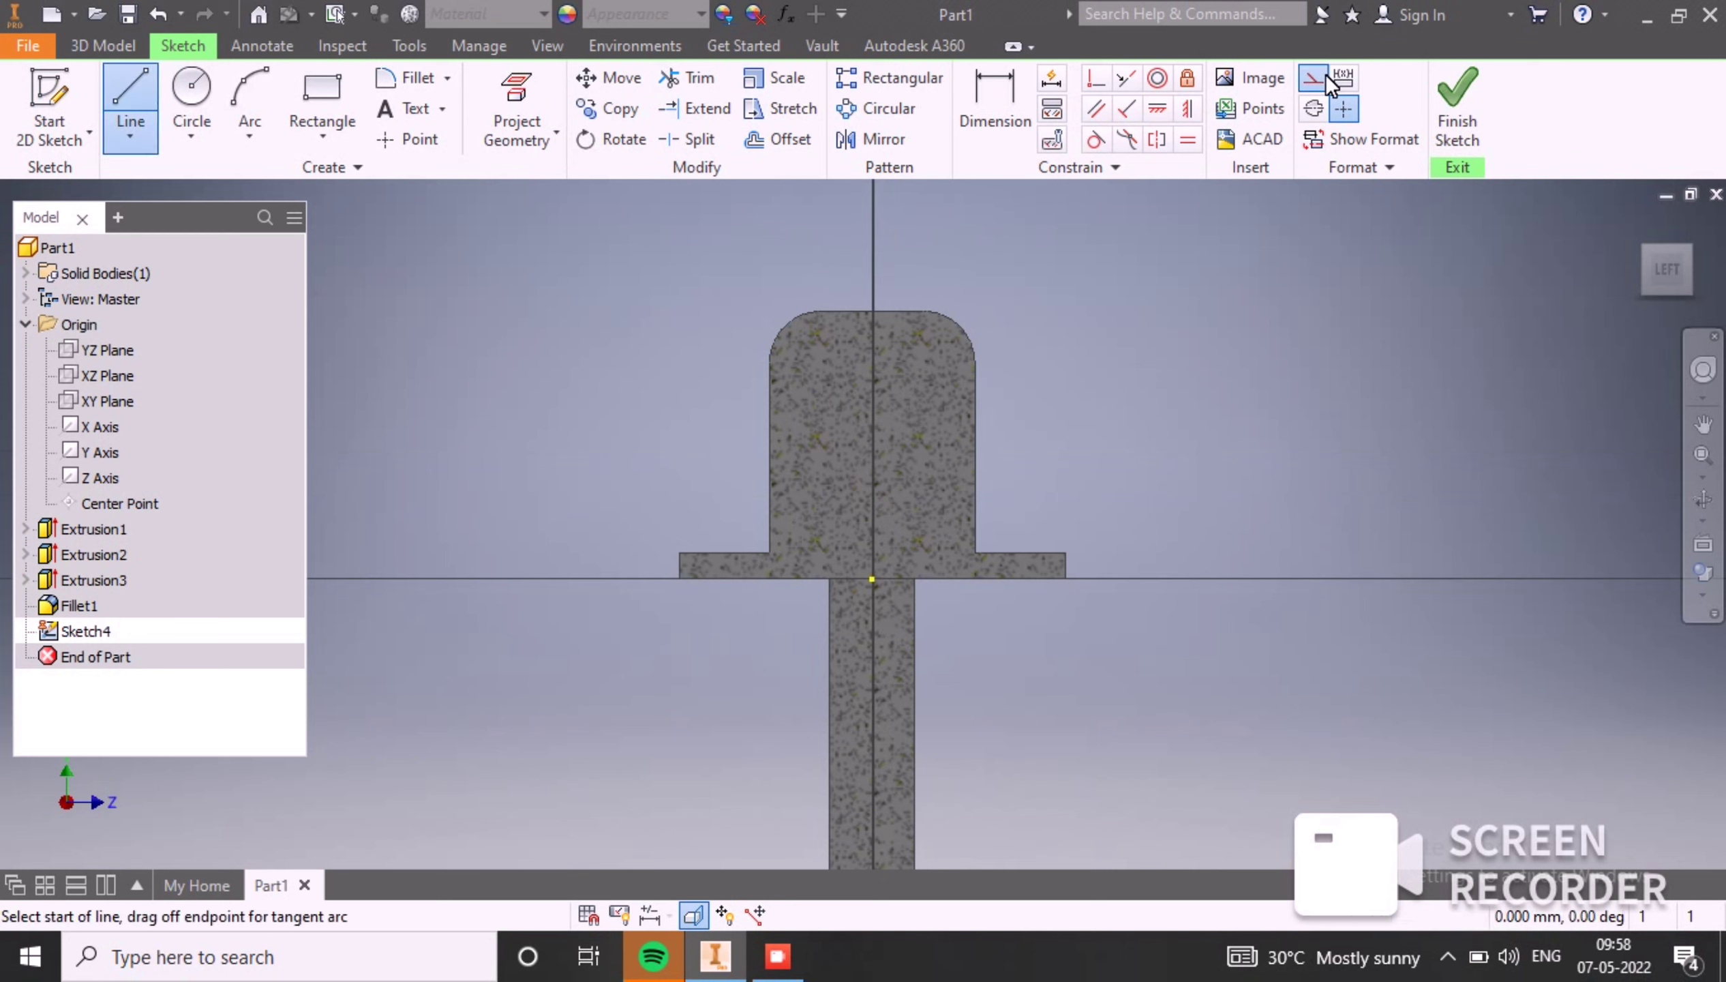
pyautogui.click(877, 318)
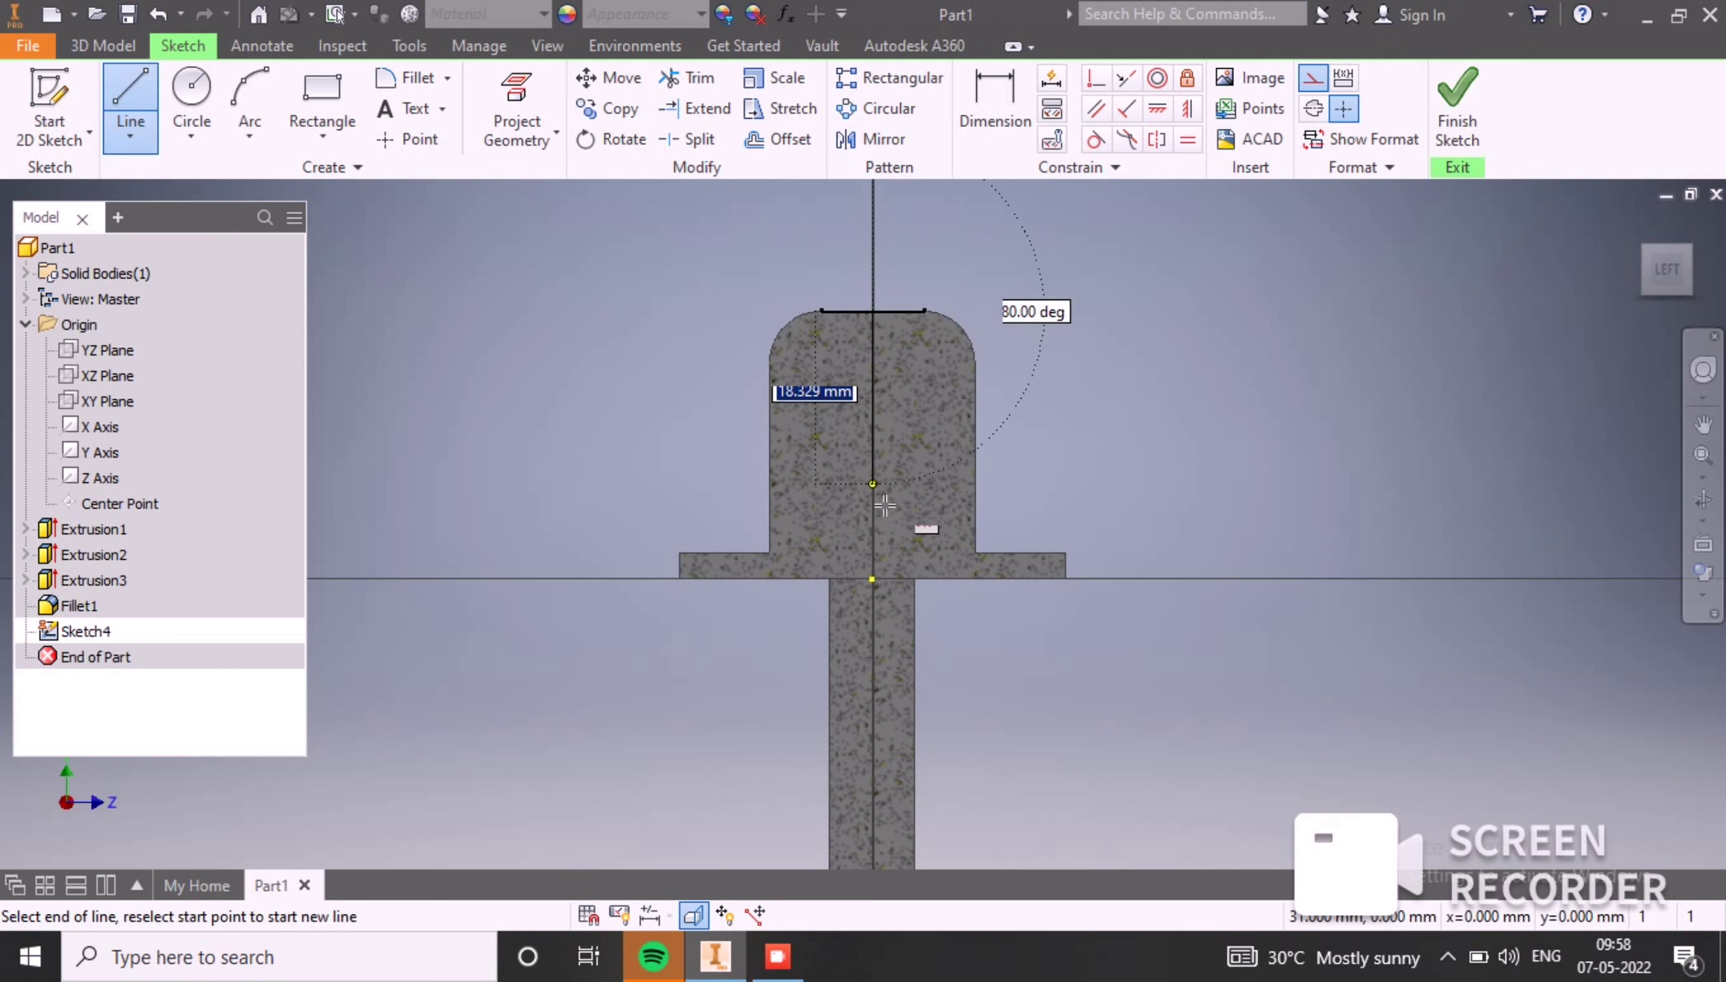
pyautogui.click(881, 559)
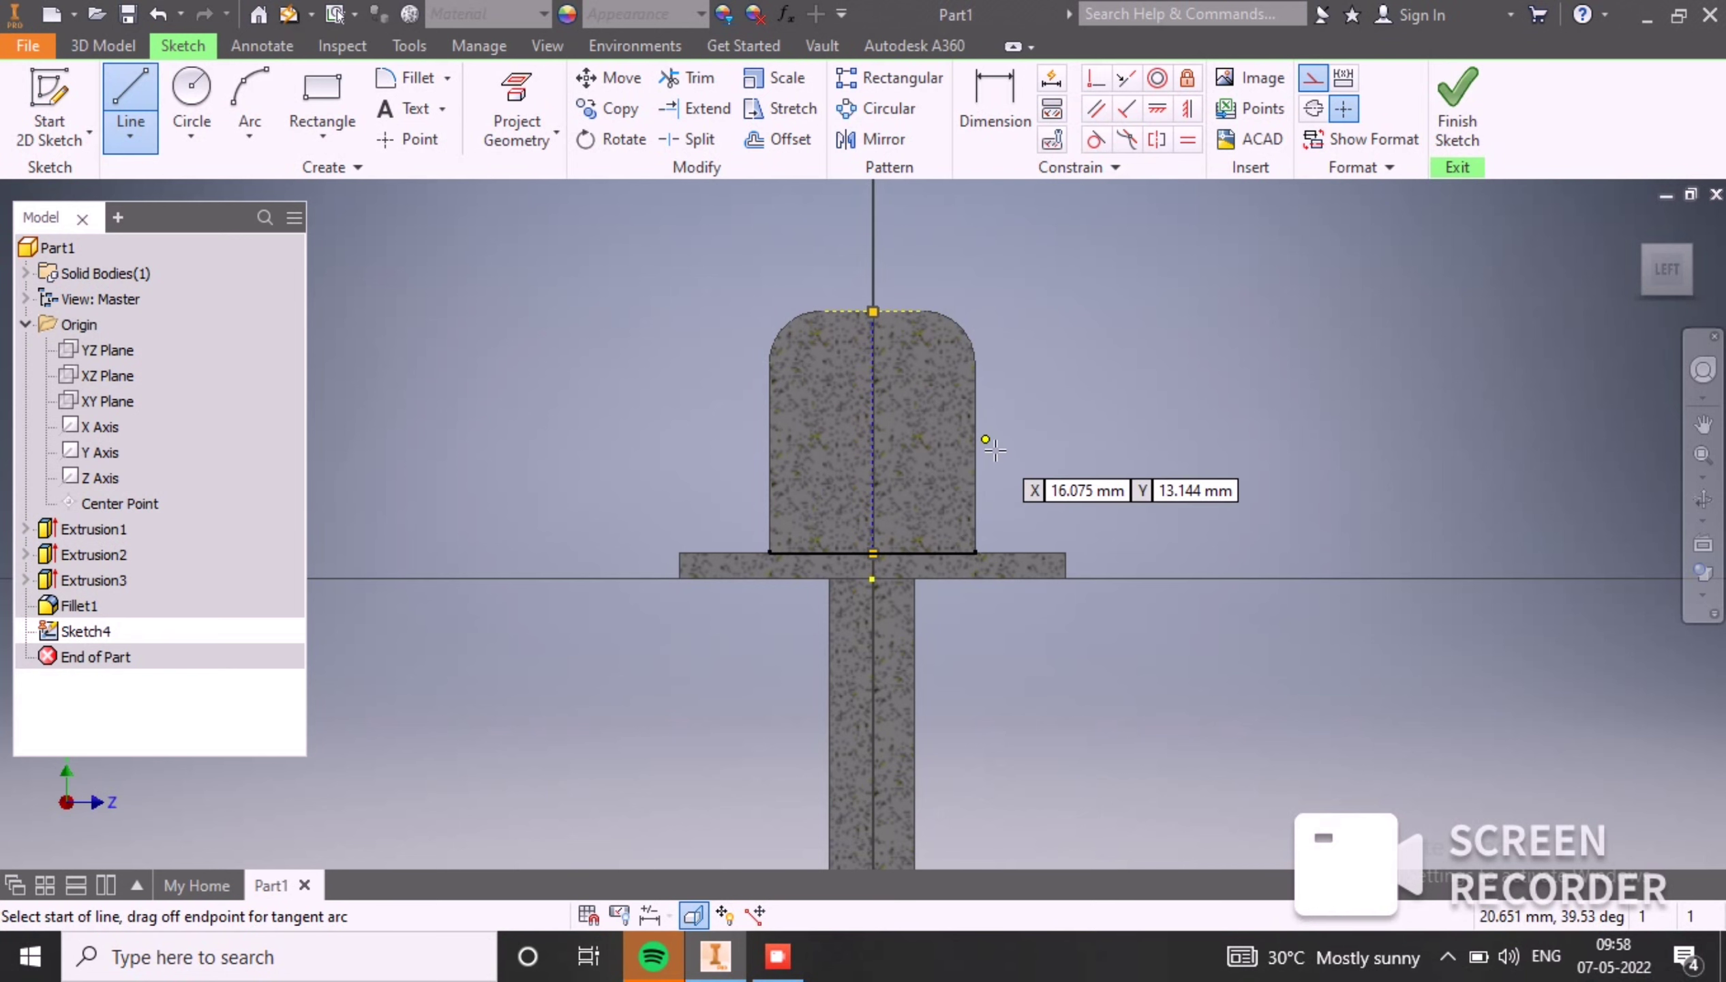
# Step: Sketch a rectangle about 17 mm high from the boss's end edge, starting just beside the centreline and extending past the boss's side
pyautogui.scroll(5, 917, 452)
pyautogui.scroll(-3, 901, 482)
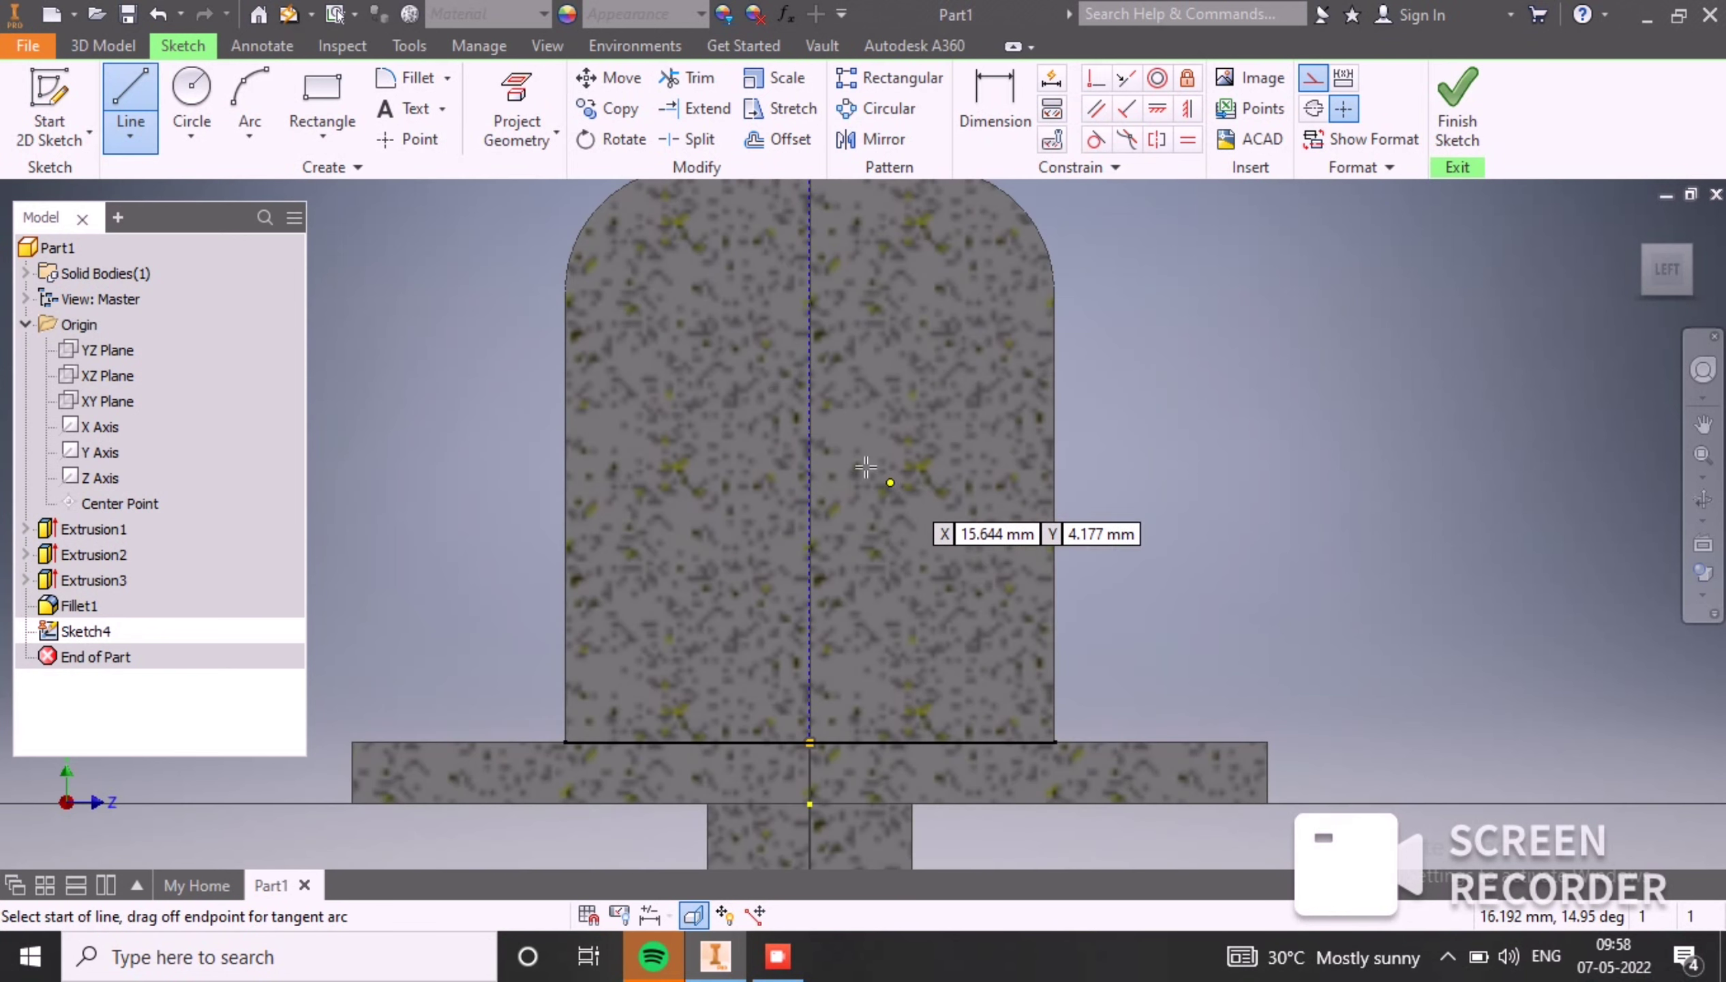
pyautogui.click(322, 103)
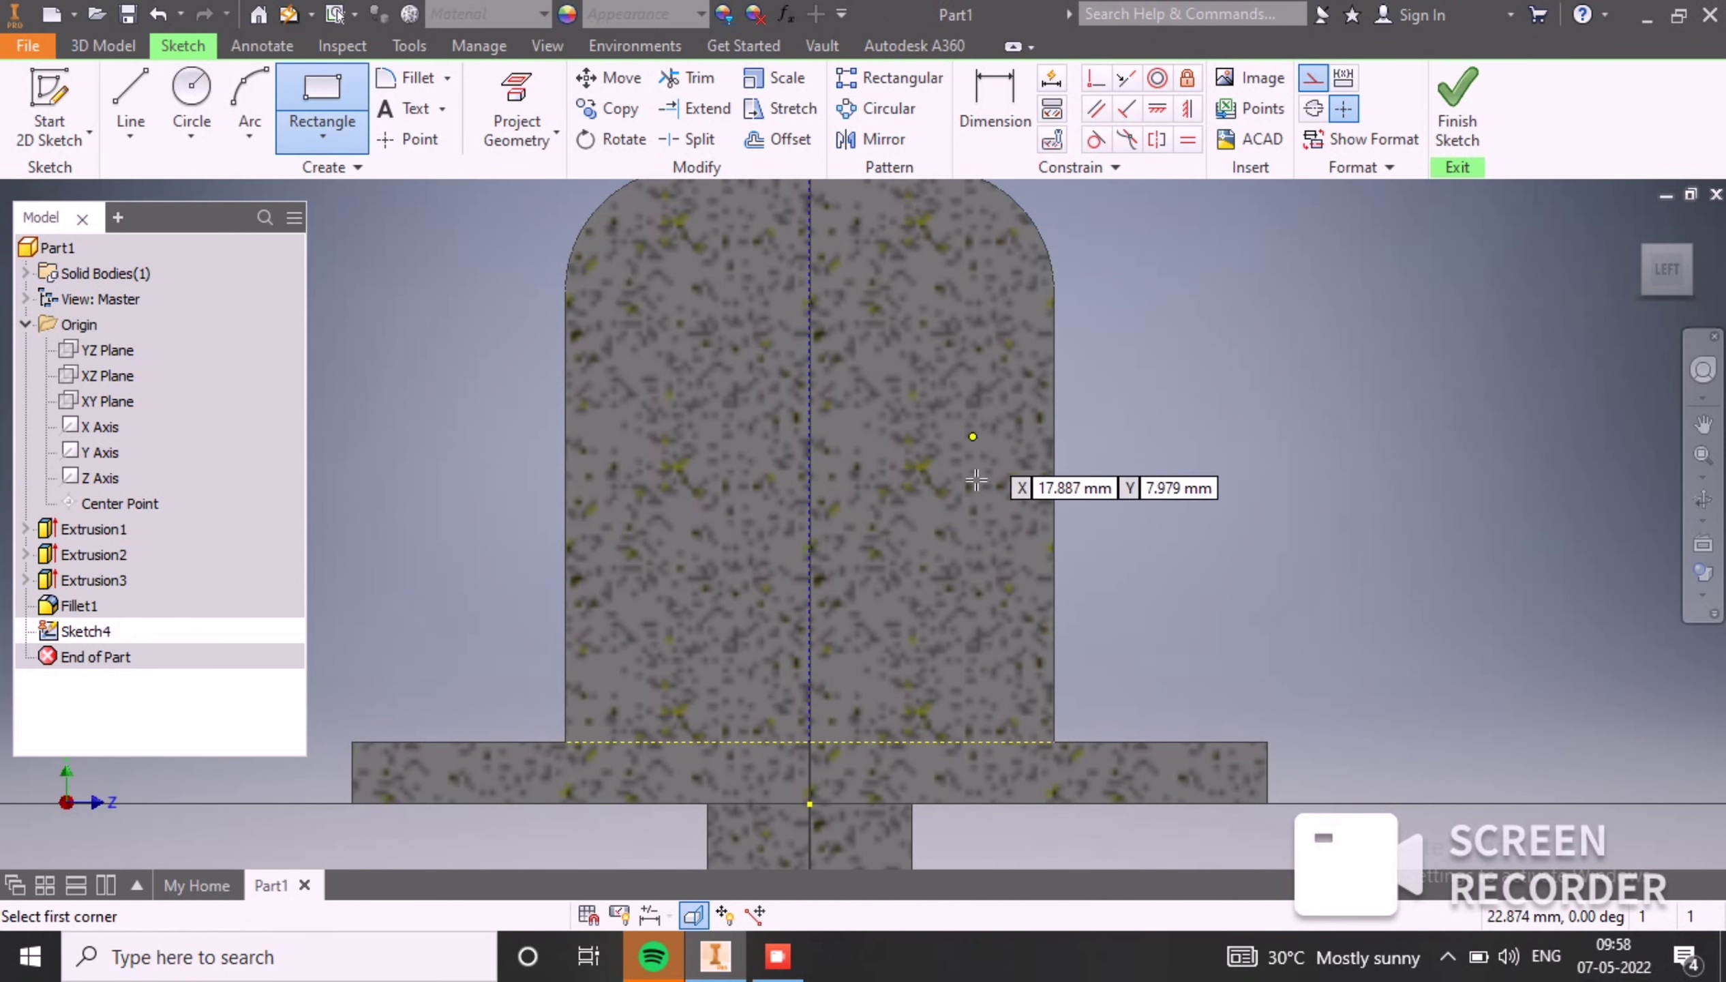
pyautogui.scroll(-2, 924, 515)
pyautogui.moveTo(923, 515); pyautogui.dragTo(873, 629, button='middle')
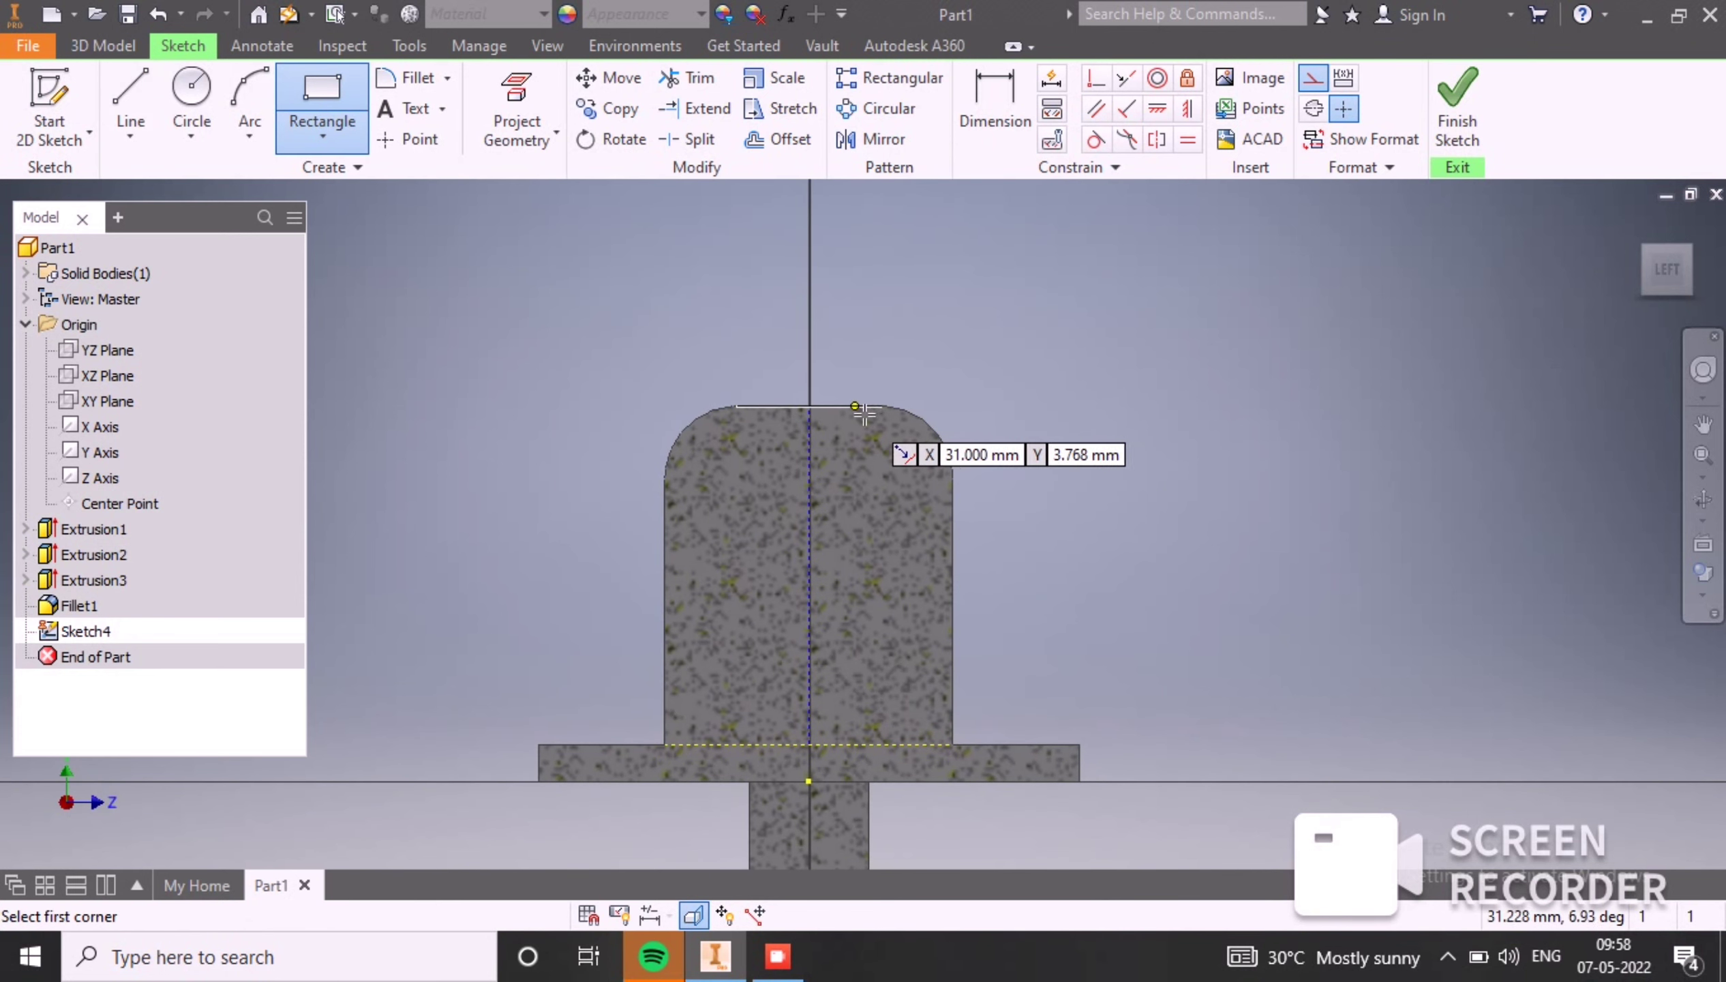
pyautogui.click(837, 406)
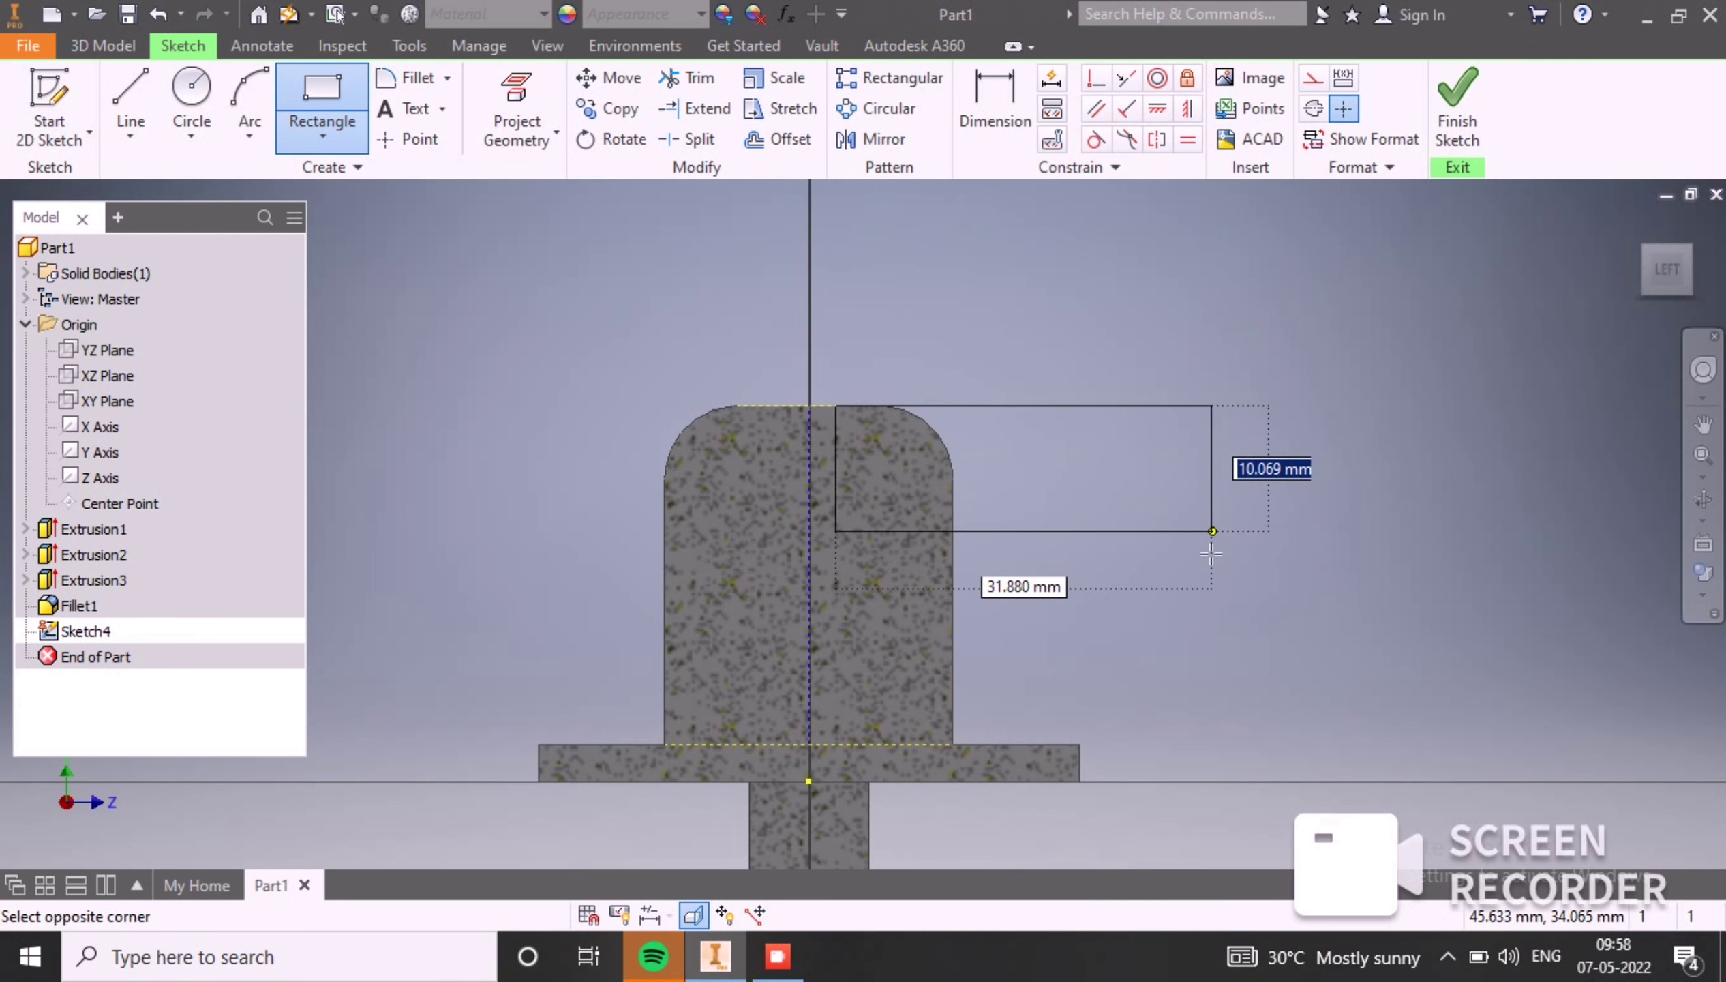
pyautogui.click(1138, 613)
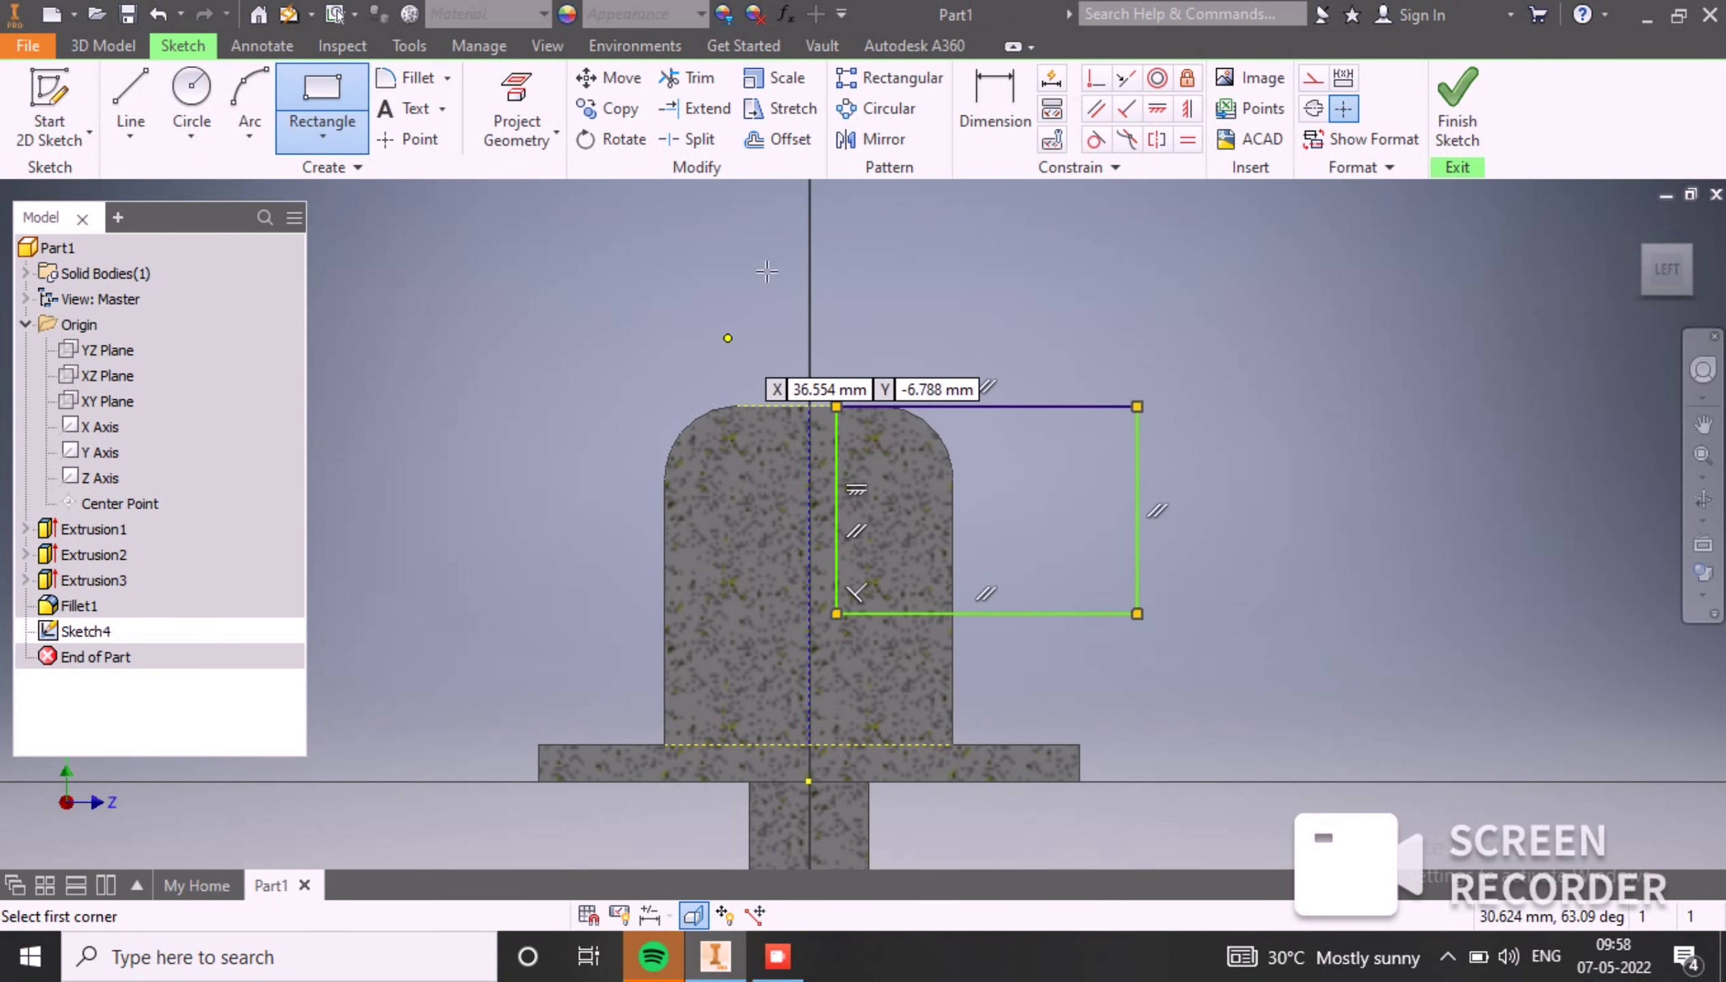
# Step: Mirror the rectangle about the construction centreline
pyautogui.click(907, 143)
pyautogui.moveTo(819, 386); pyautogui.dragTo(1176, 646)
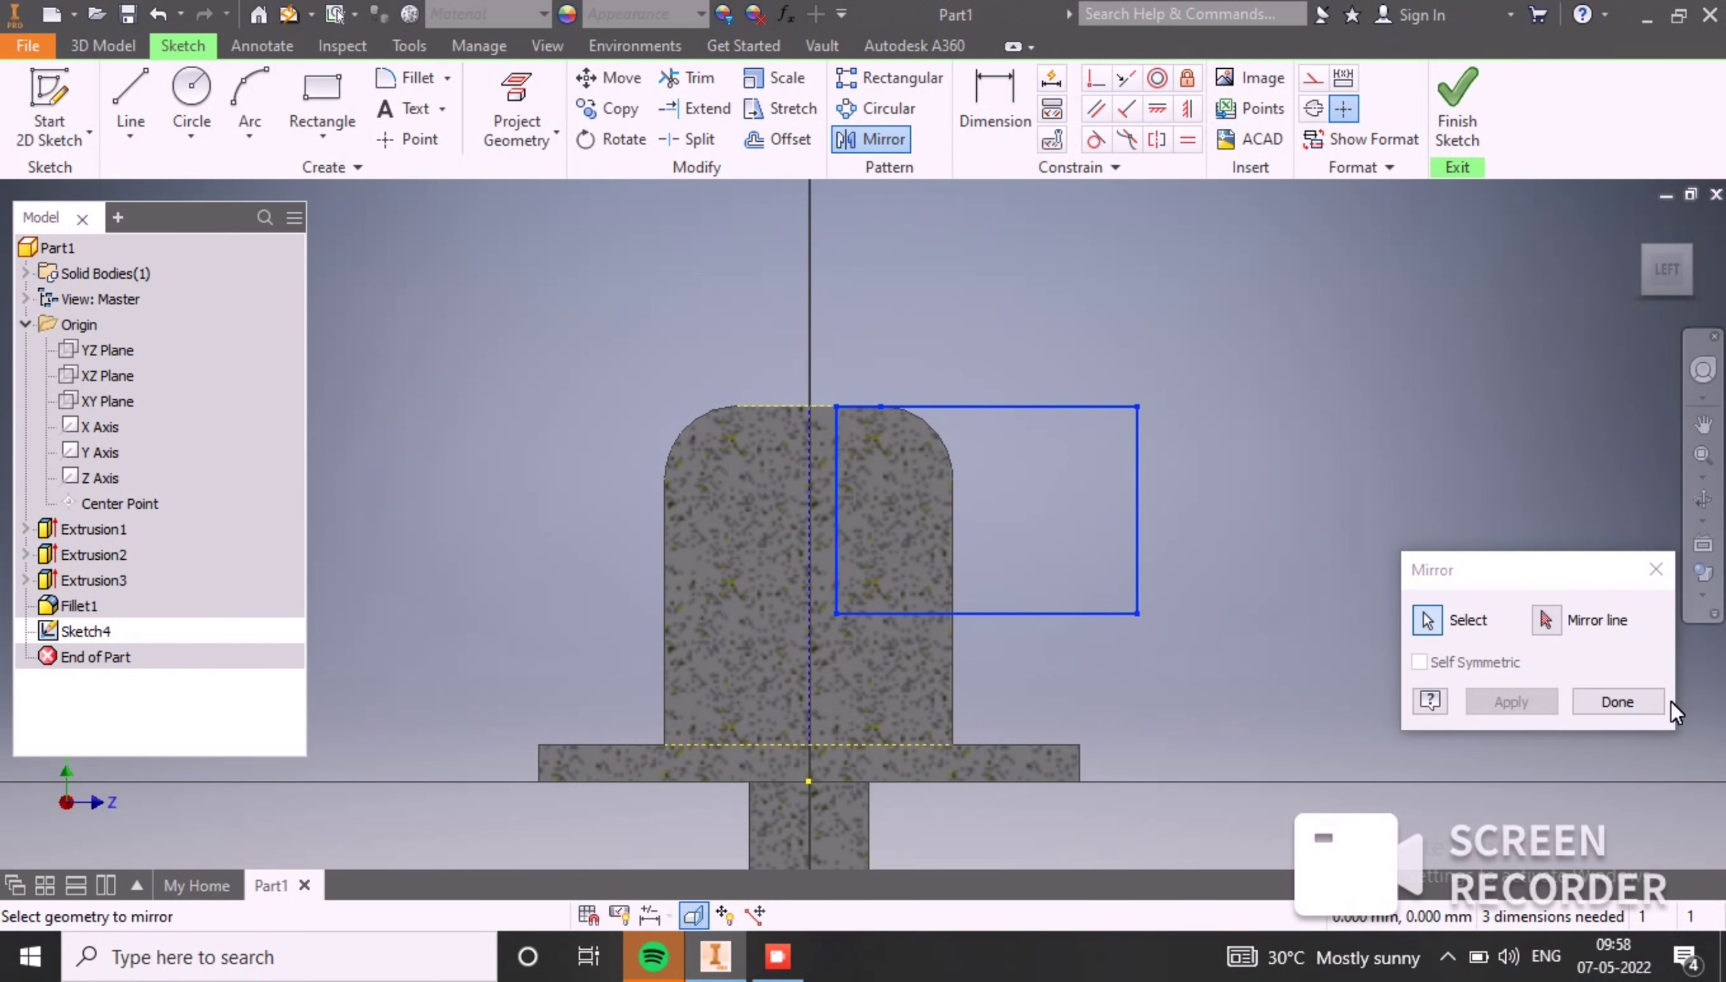
pyautogui.click(1543, 620)
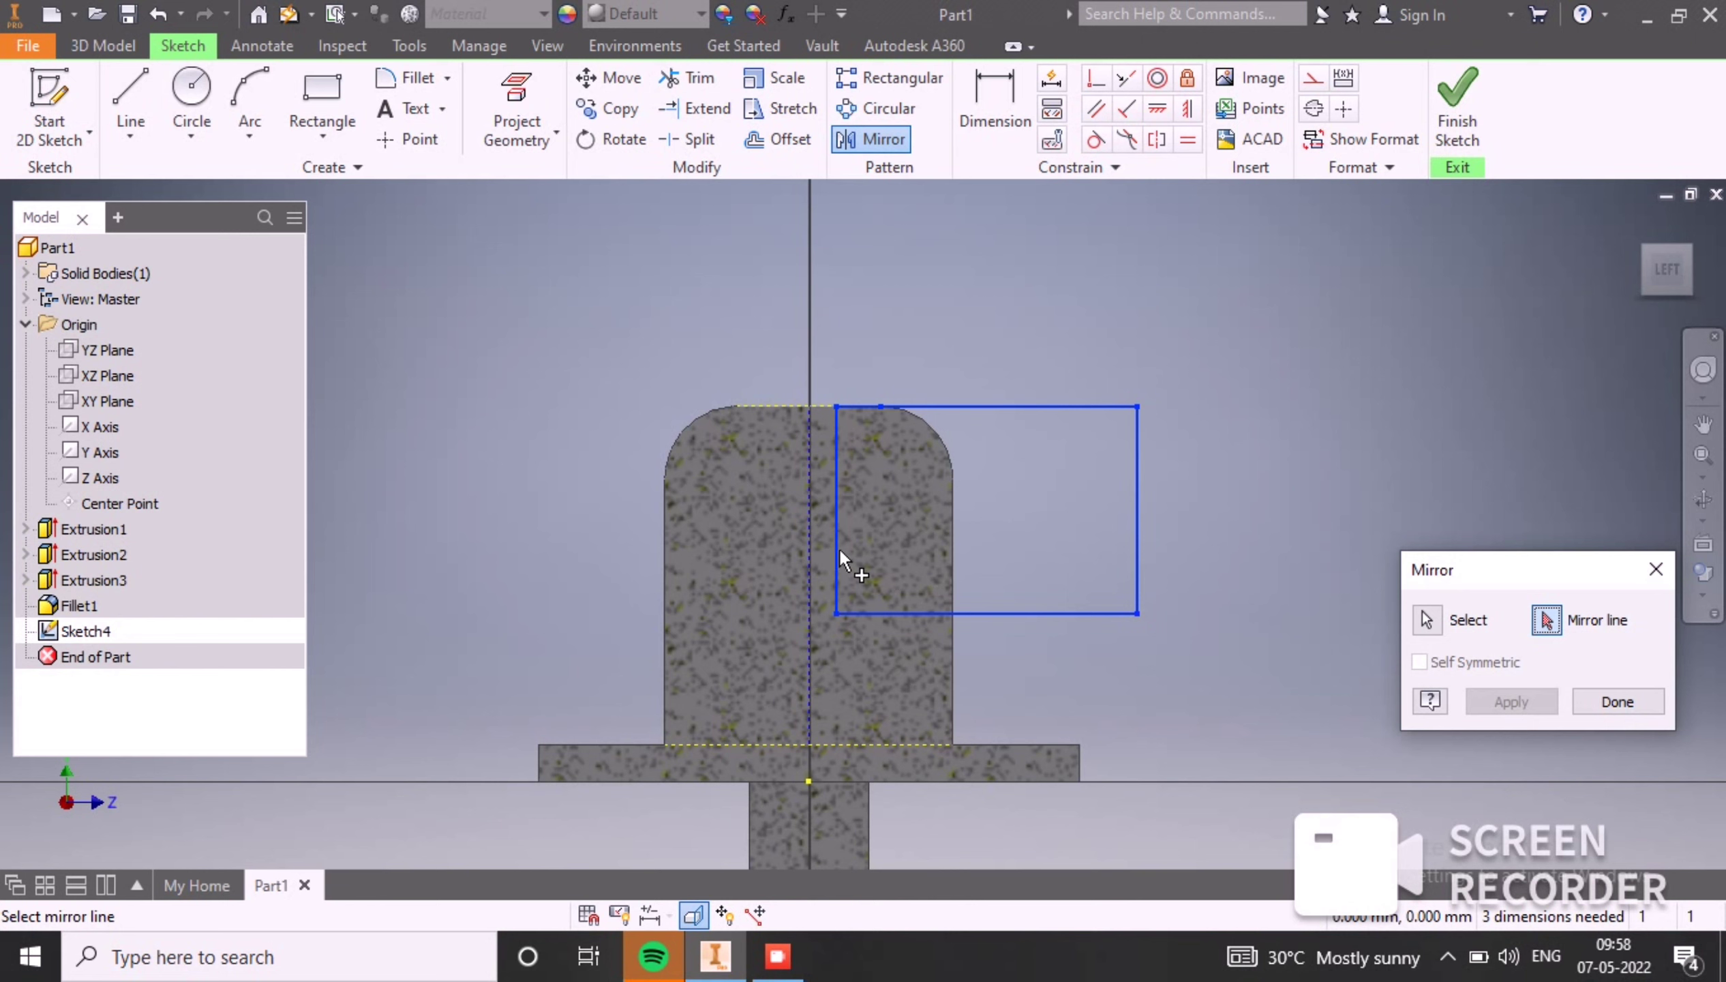
pyautogui.click(810, 542)
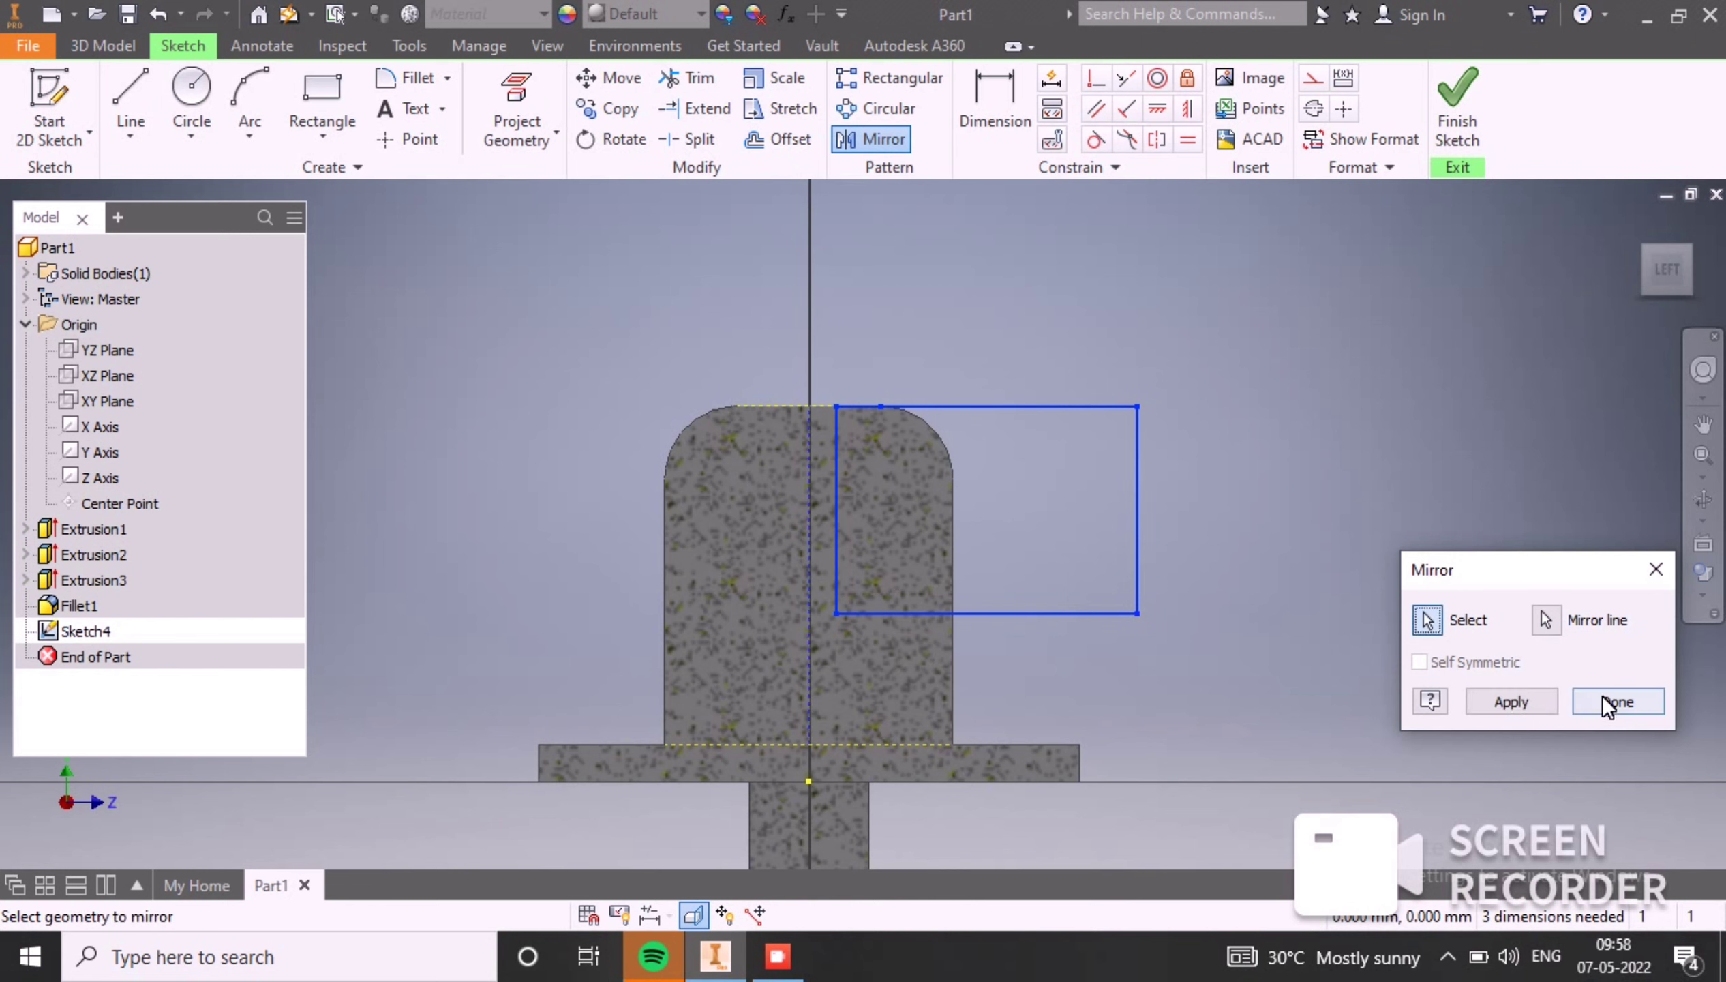
pyautogui.click(1513, 699)
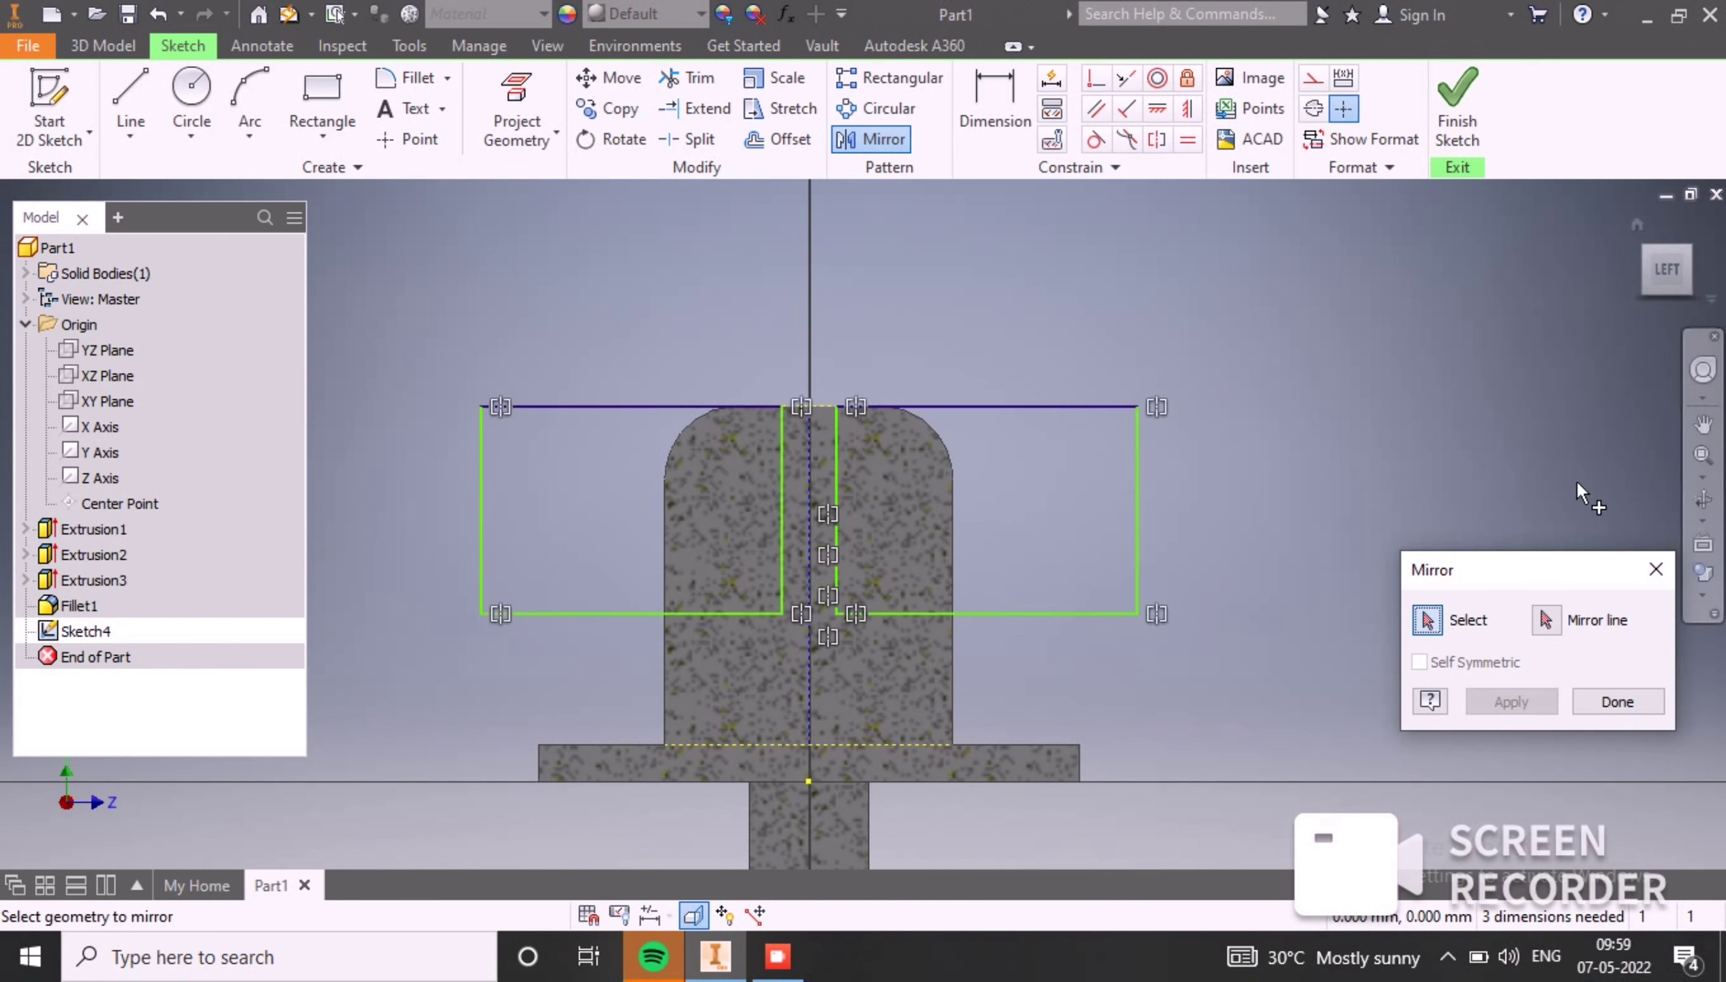
pyautogui.click(1616, 700)
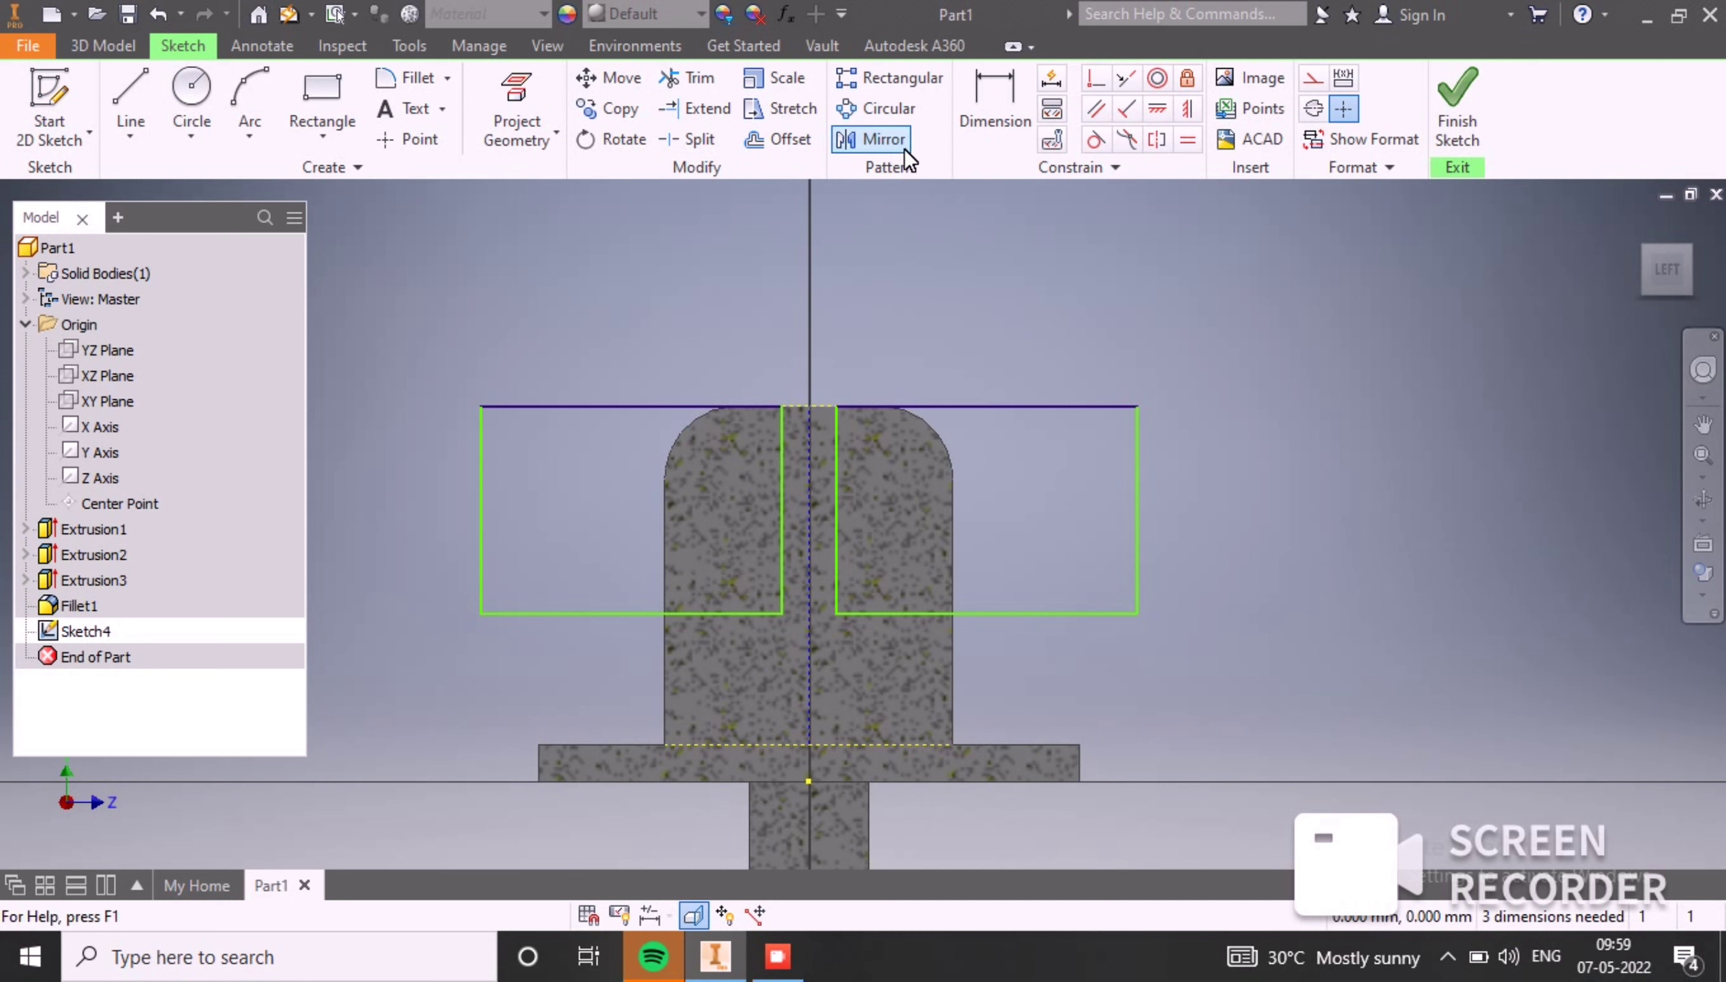
# Step: Dimension the rectangle's height as 20 mm
pyautogui.click(1019, 97)
pyautogui.click(1141, 506)
pyautogui.click(1445, 518)
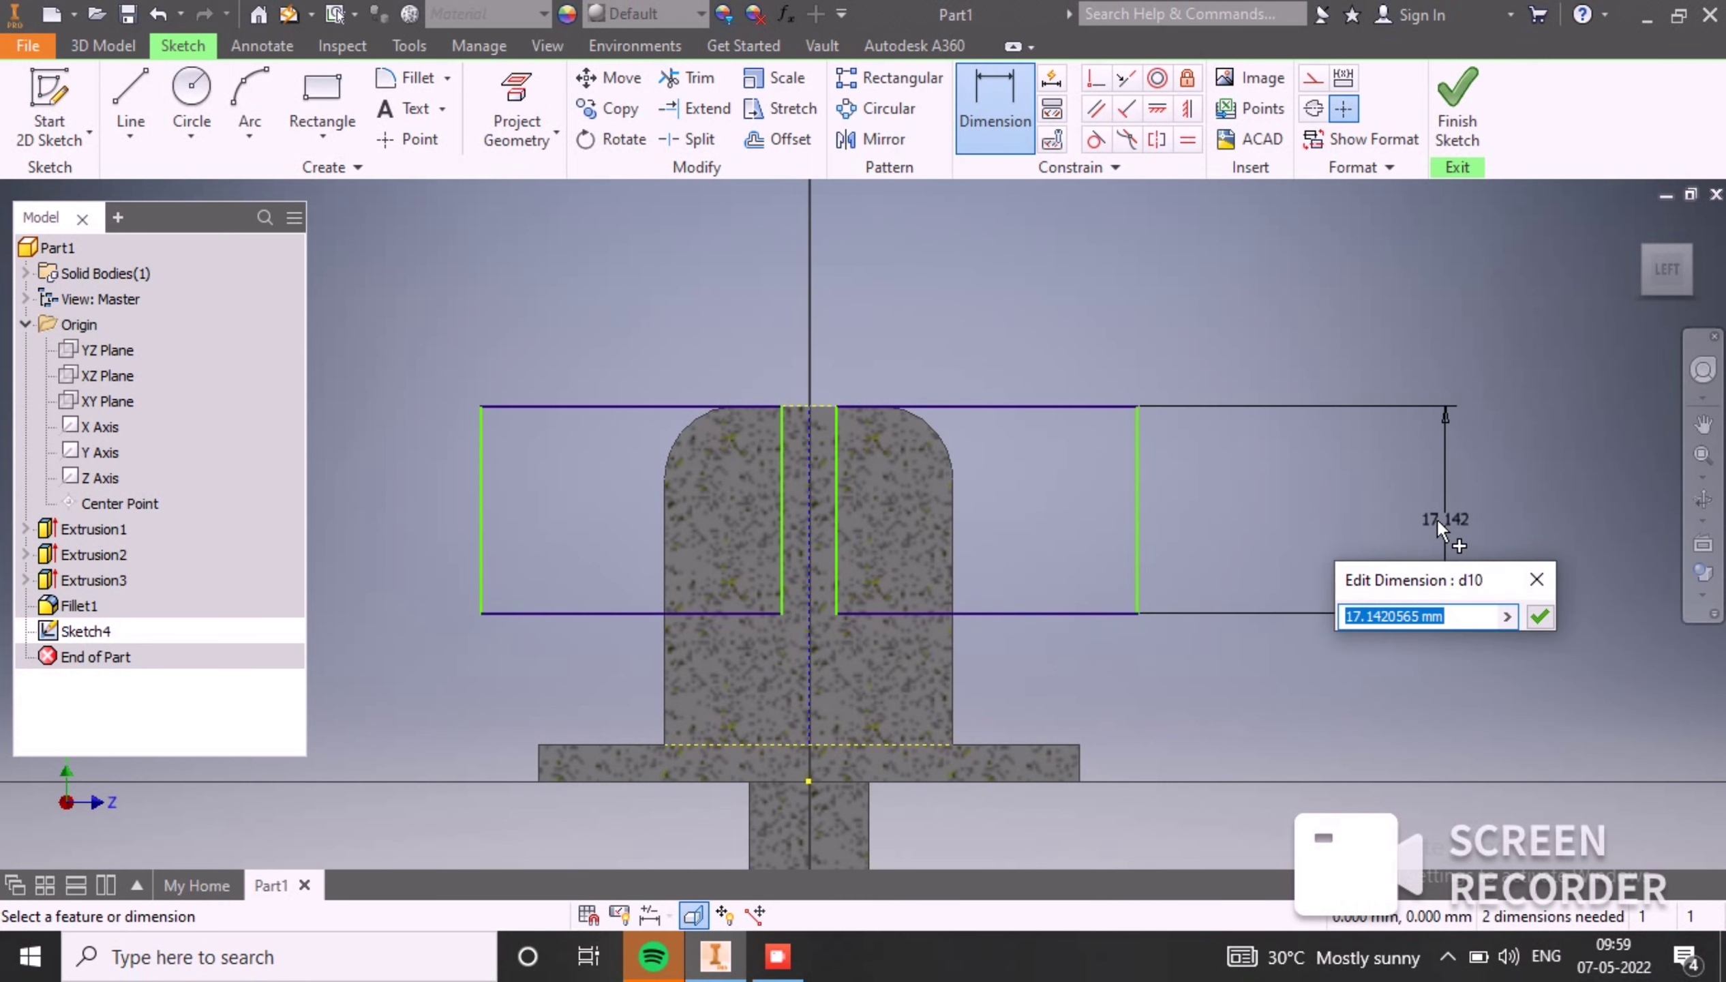
pyautogui.write('20')
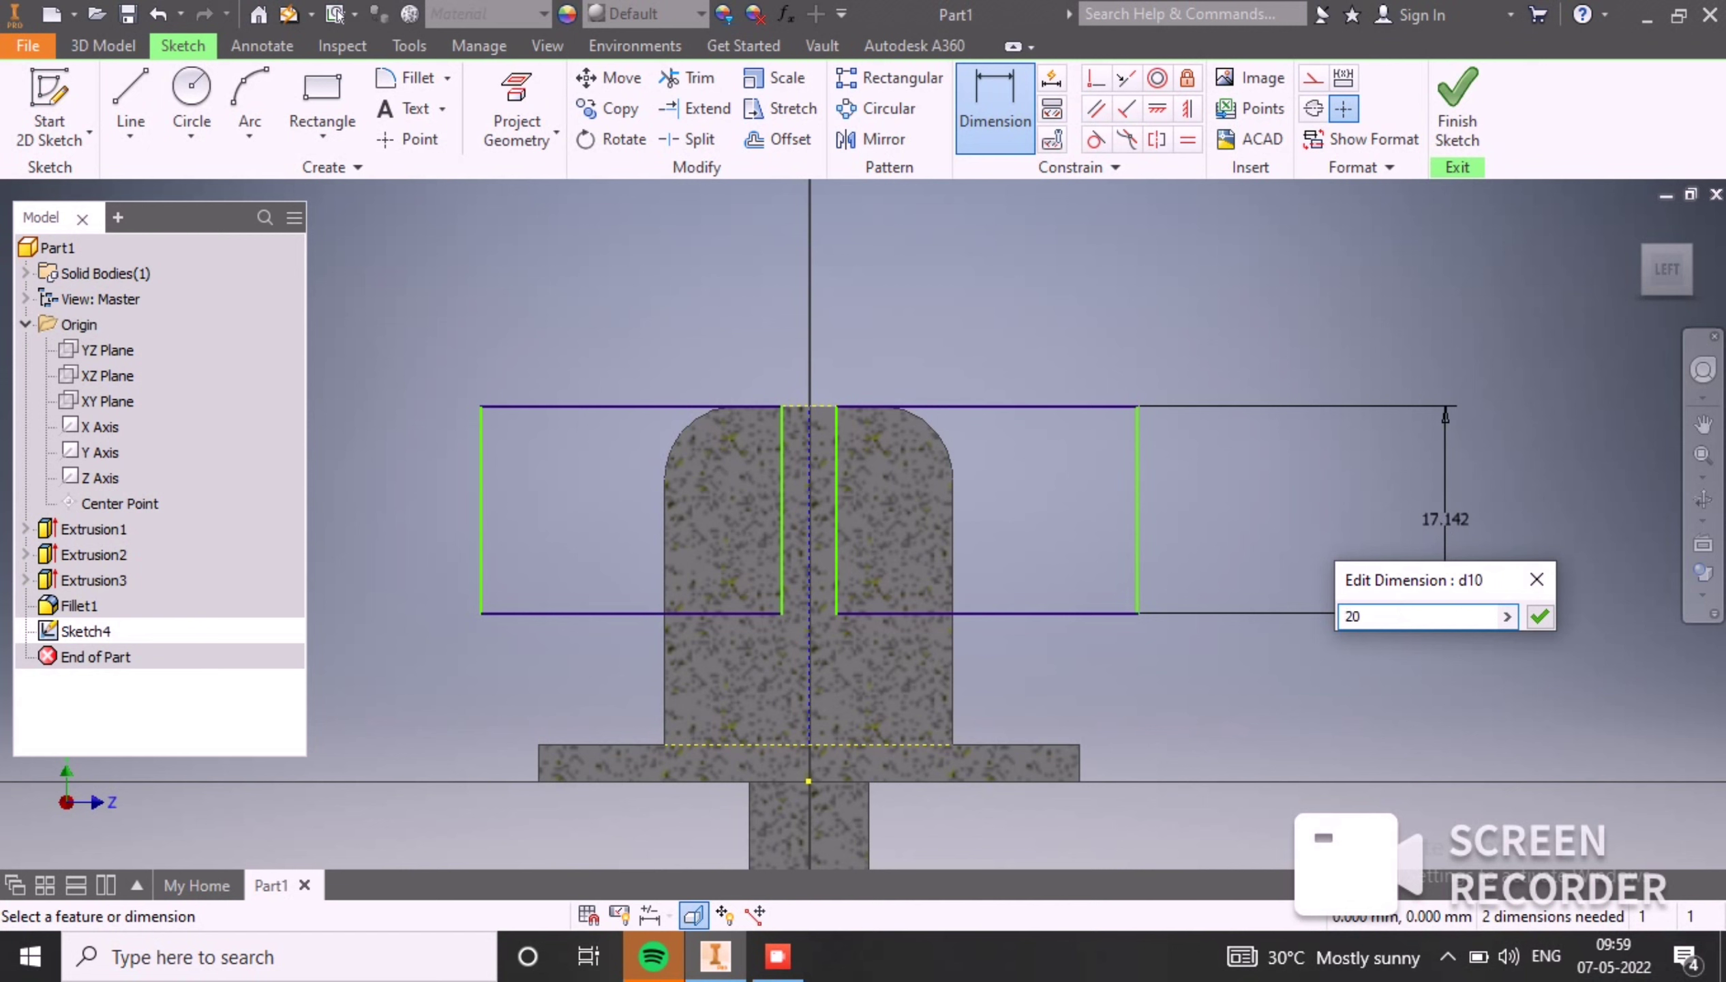
pyautogui.press('Return')
# Step: Dimension the gap between the inner vertical edges of the two rectangles as 15 mm
pyautogui.click(779, 480)
pyautogui.click(838, 486)
pyautogui.click(808, 274)
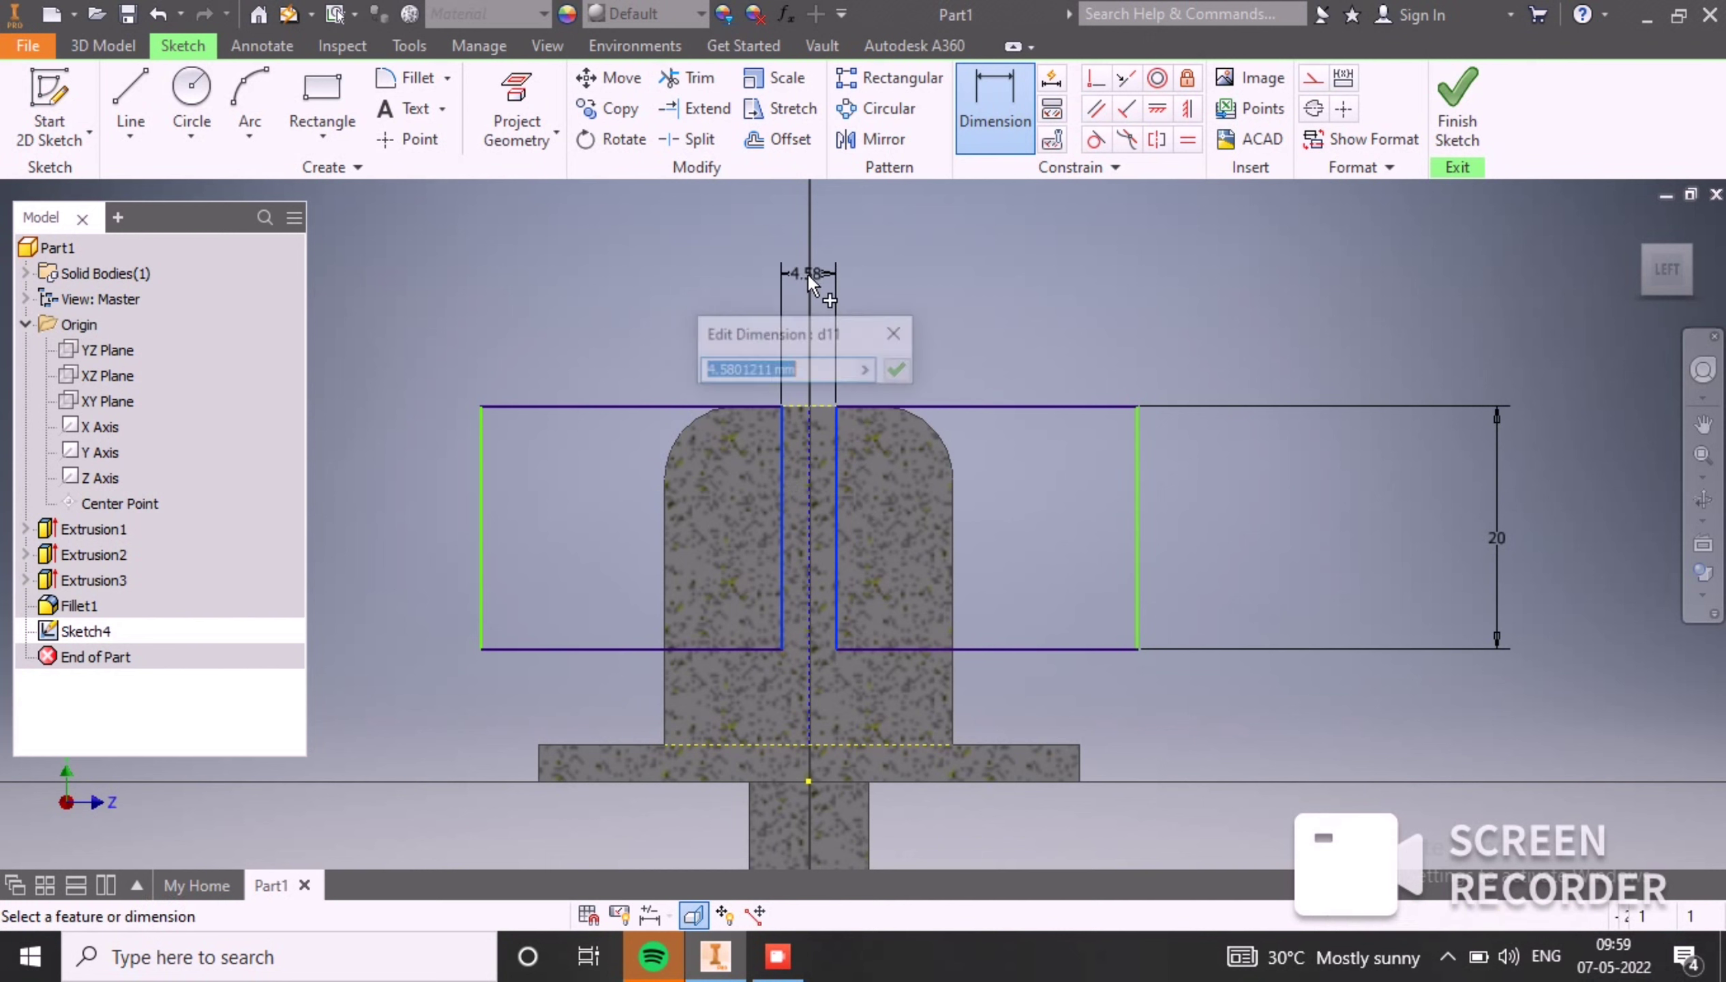
pyautogui.write('165')
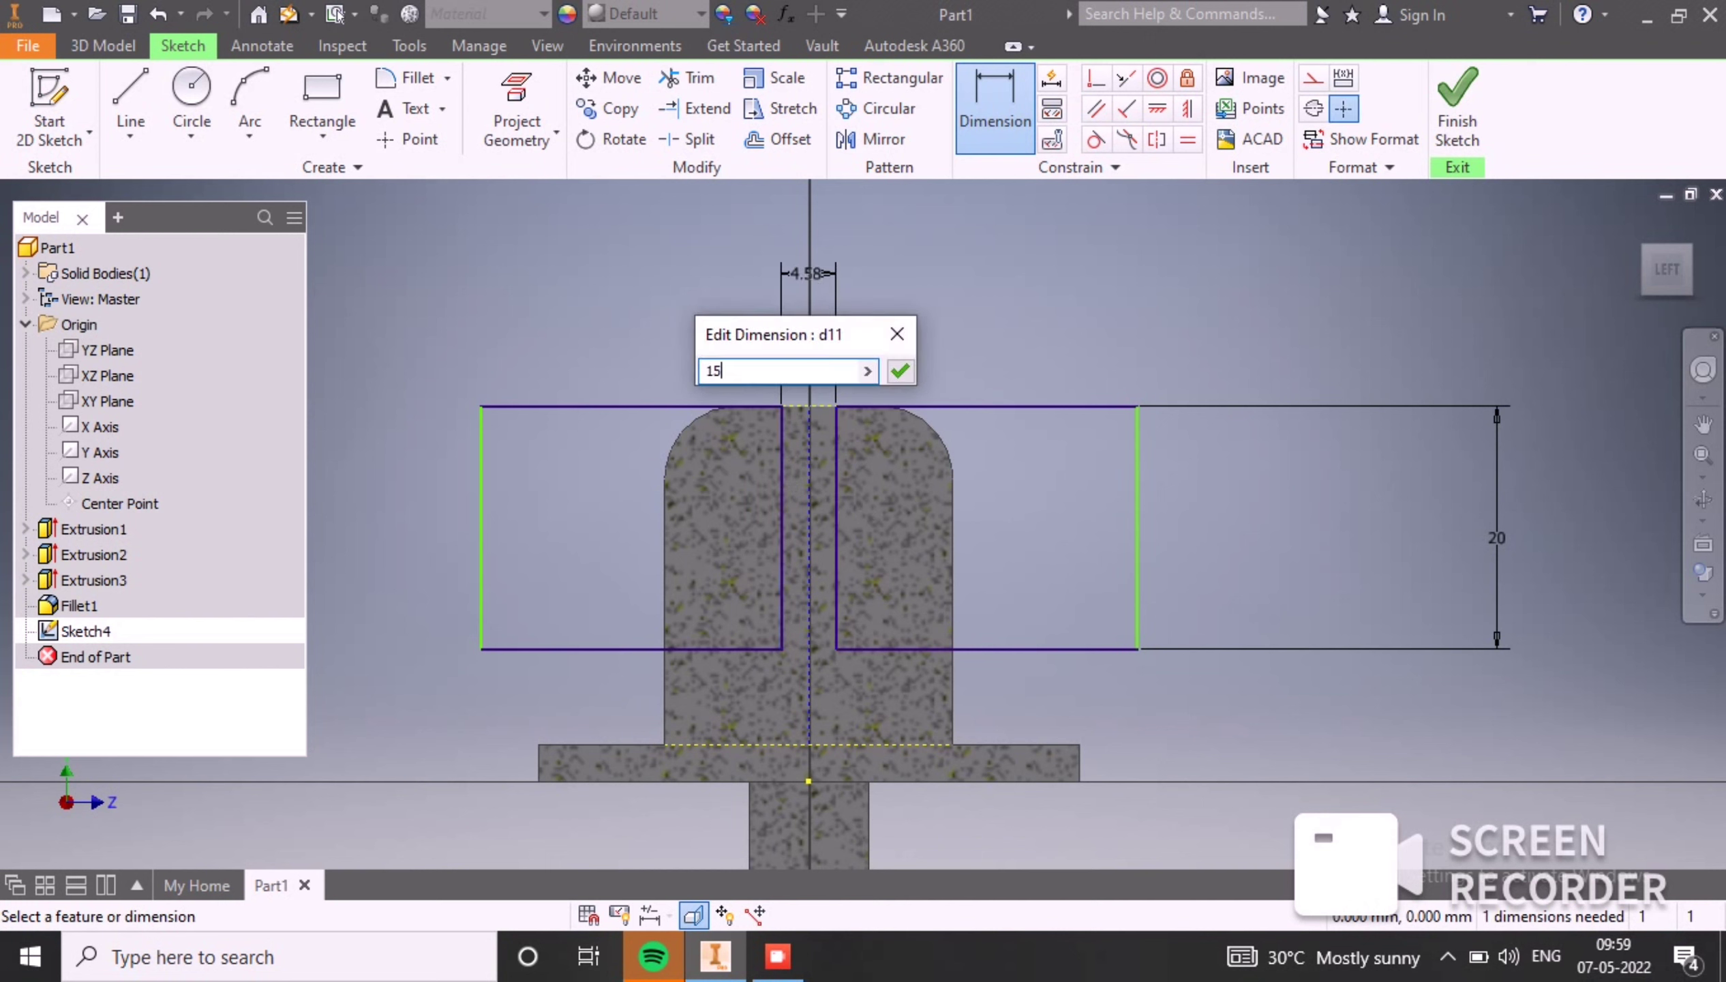
pyautogui.press('Return')
# Step: Dimension the rectangle's width at its drawn size and finish the sketch
pyautogui.click(1054, 407)
pyautogui.click(1058, 283)
pyautogui.click(1148, 379)
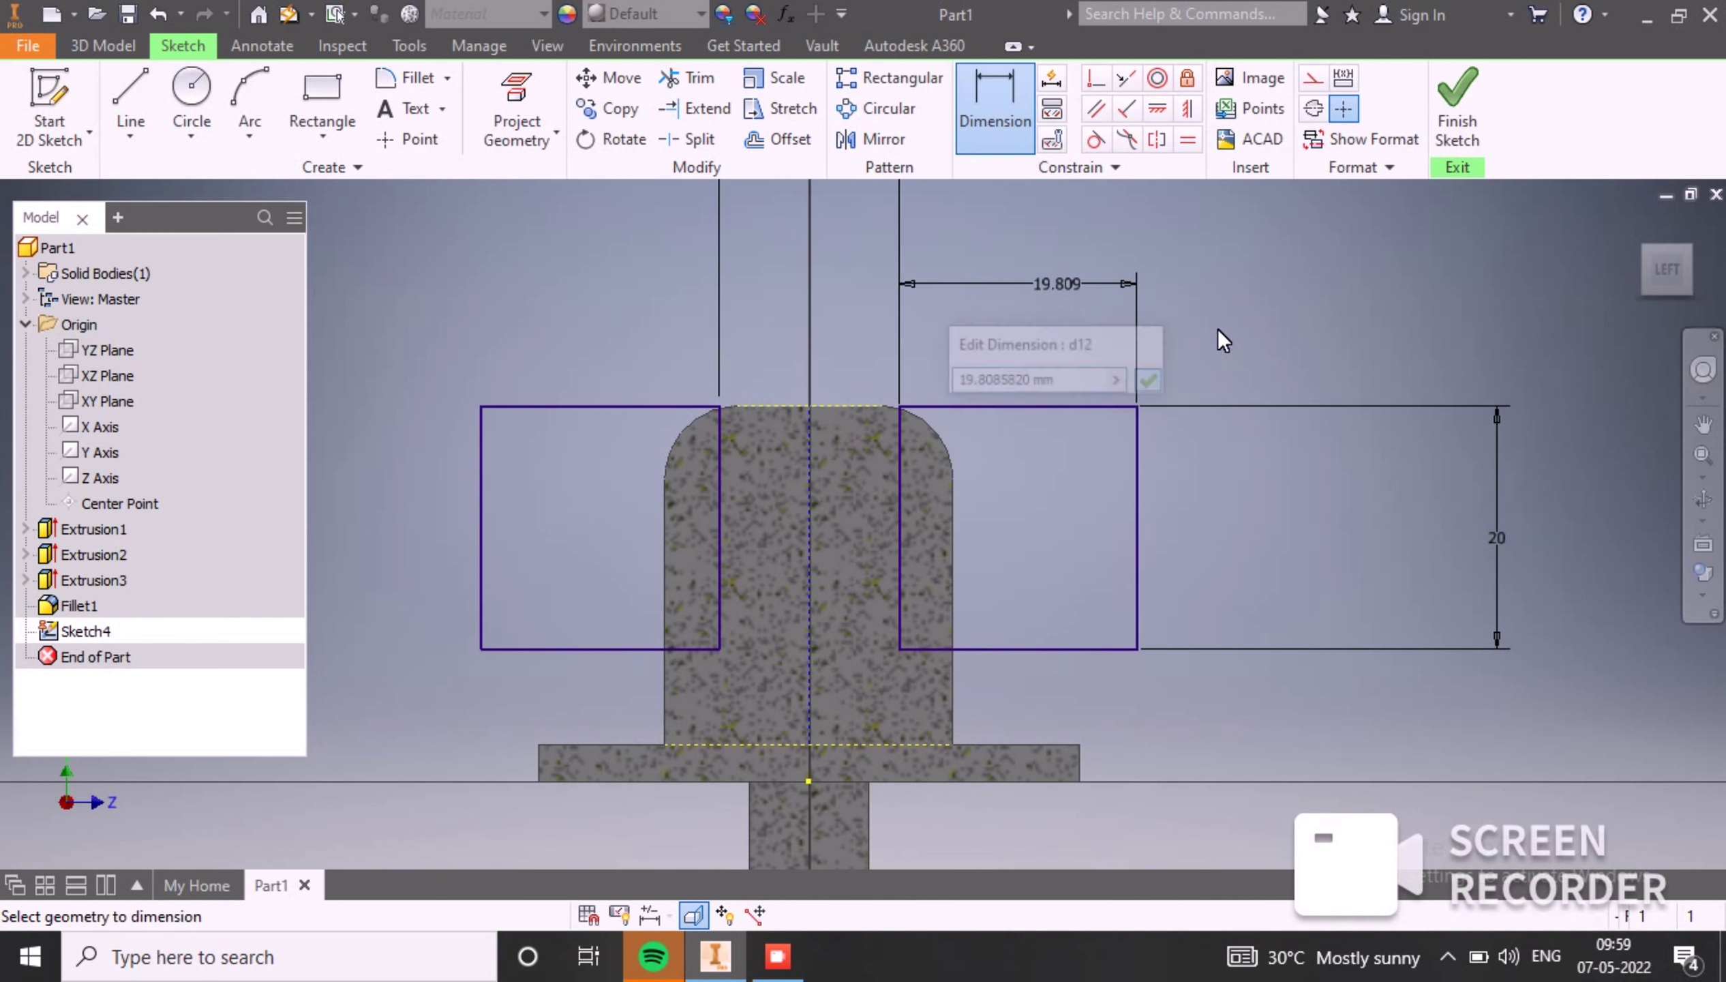
pyautogui.click(1456, 103)
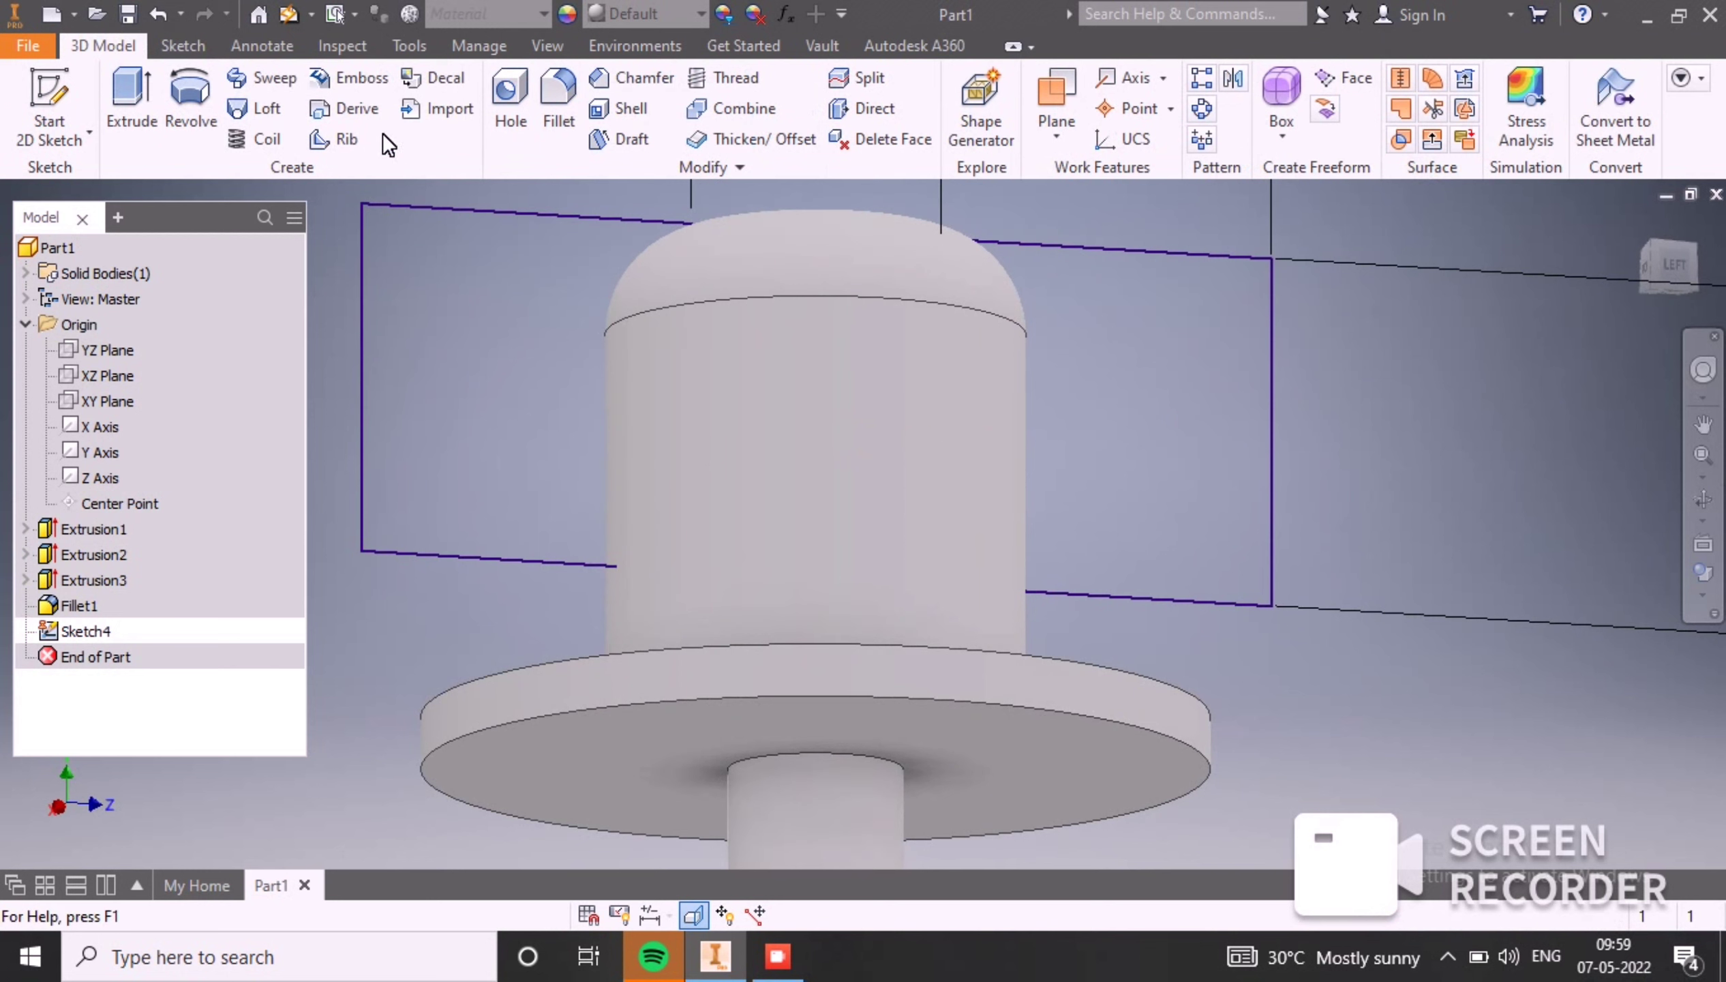
# Step: Extrude both rectangles as a symmetric 28 mm cut to form two flats on the boss
pyautogui.click(129, 88)
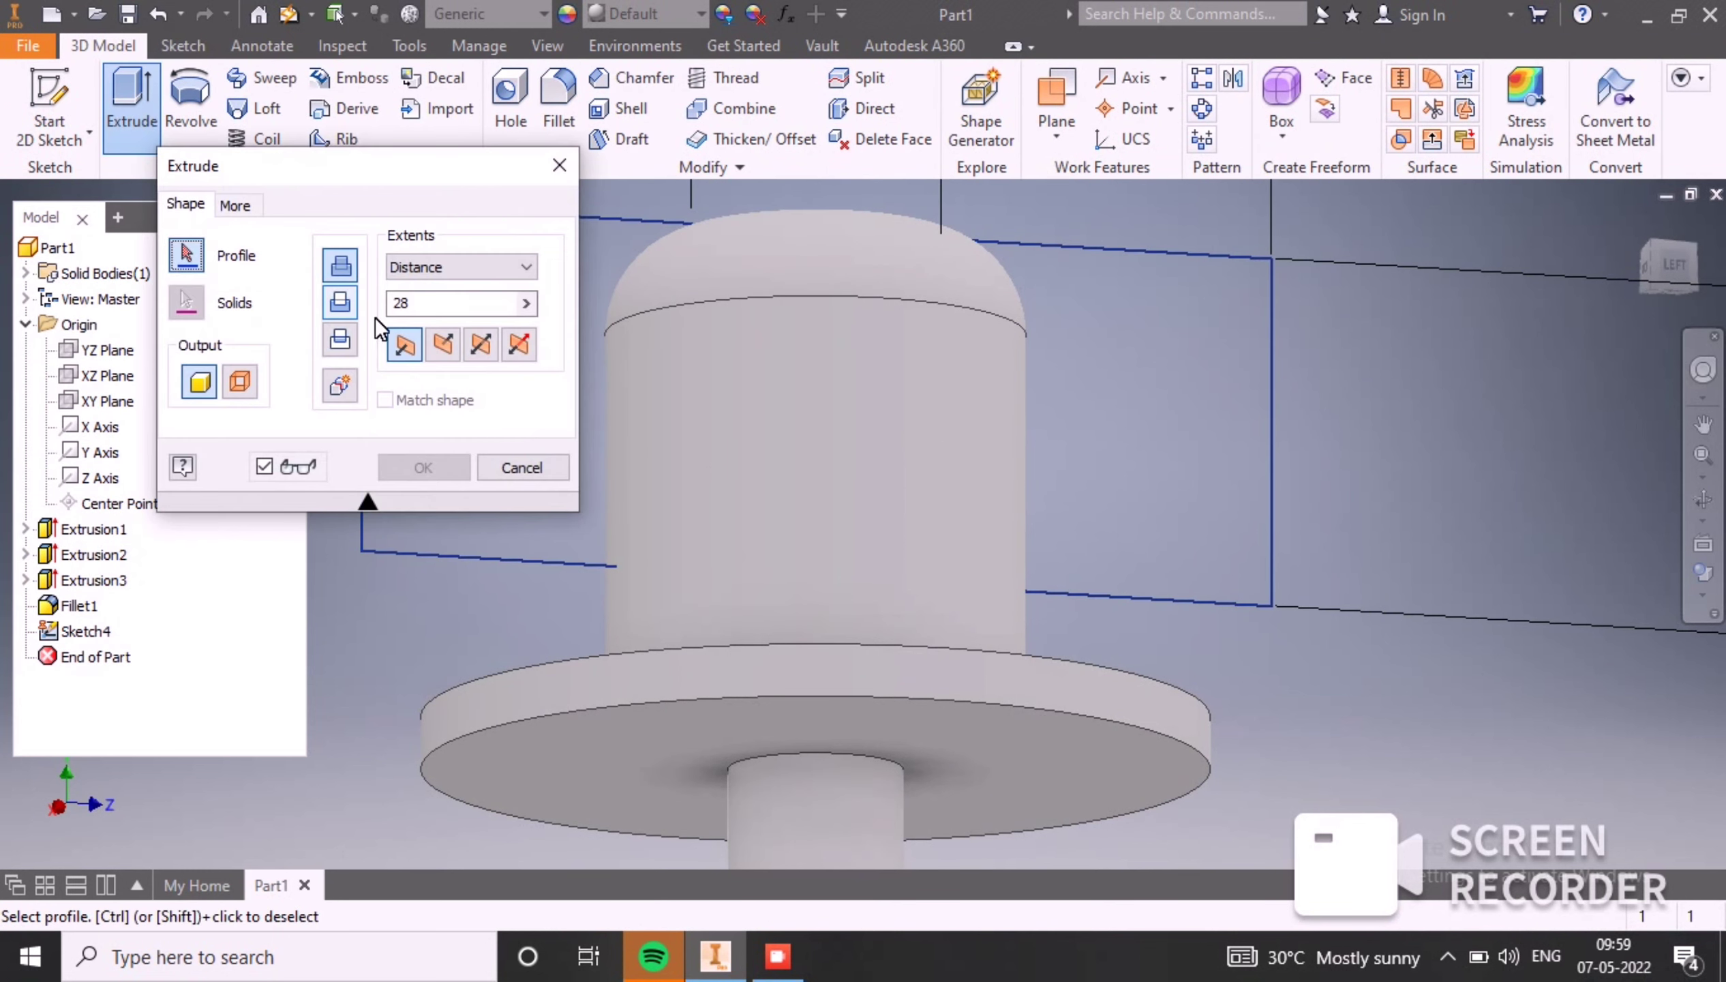
pyautogui.click(340, 302)
pyautogui.click(478, 348)
pyautogui.click(597, 262)
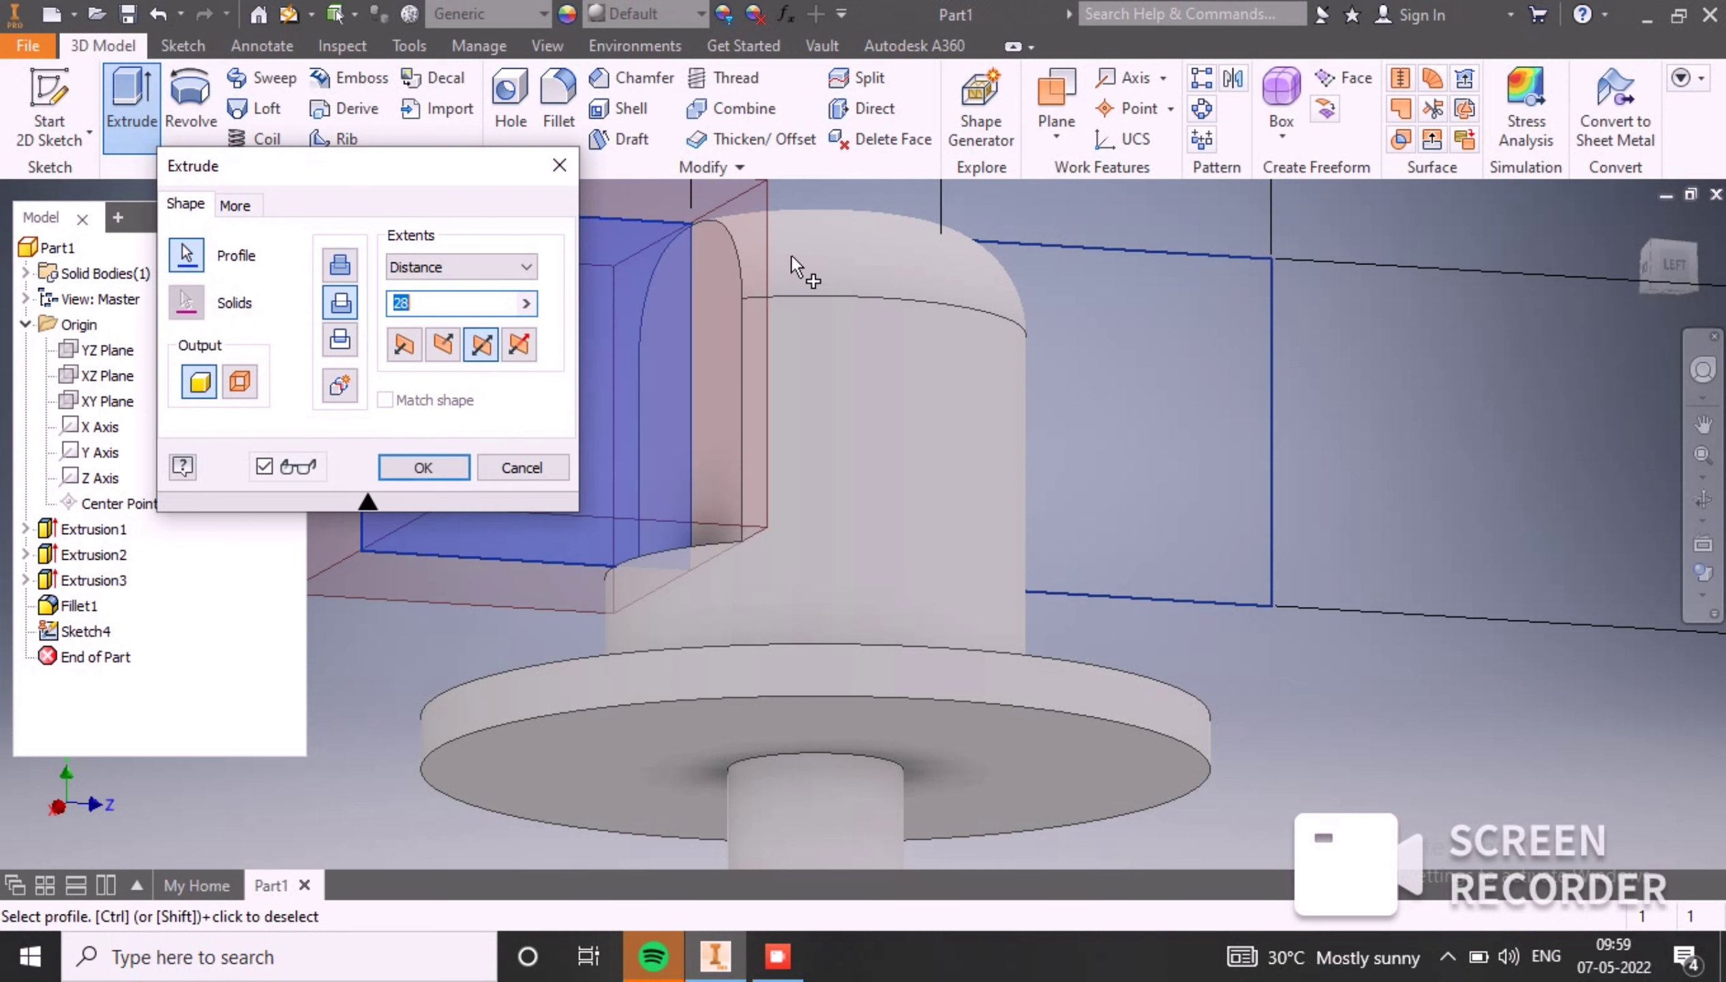
pyautogui.click(1030, 361)
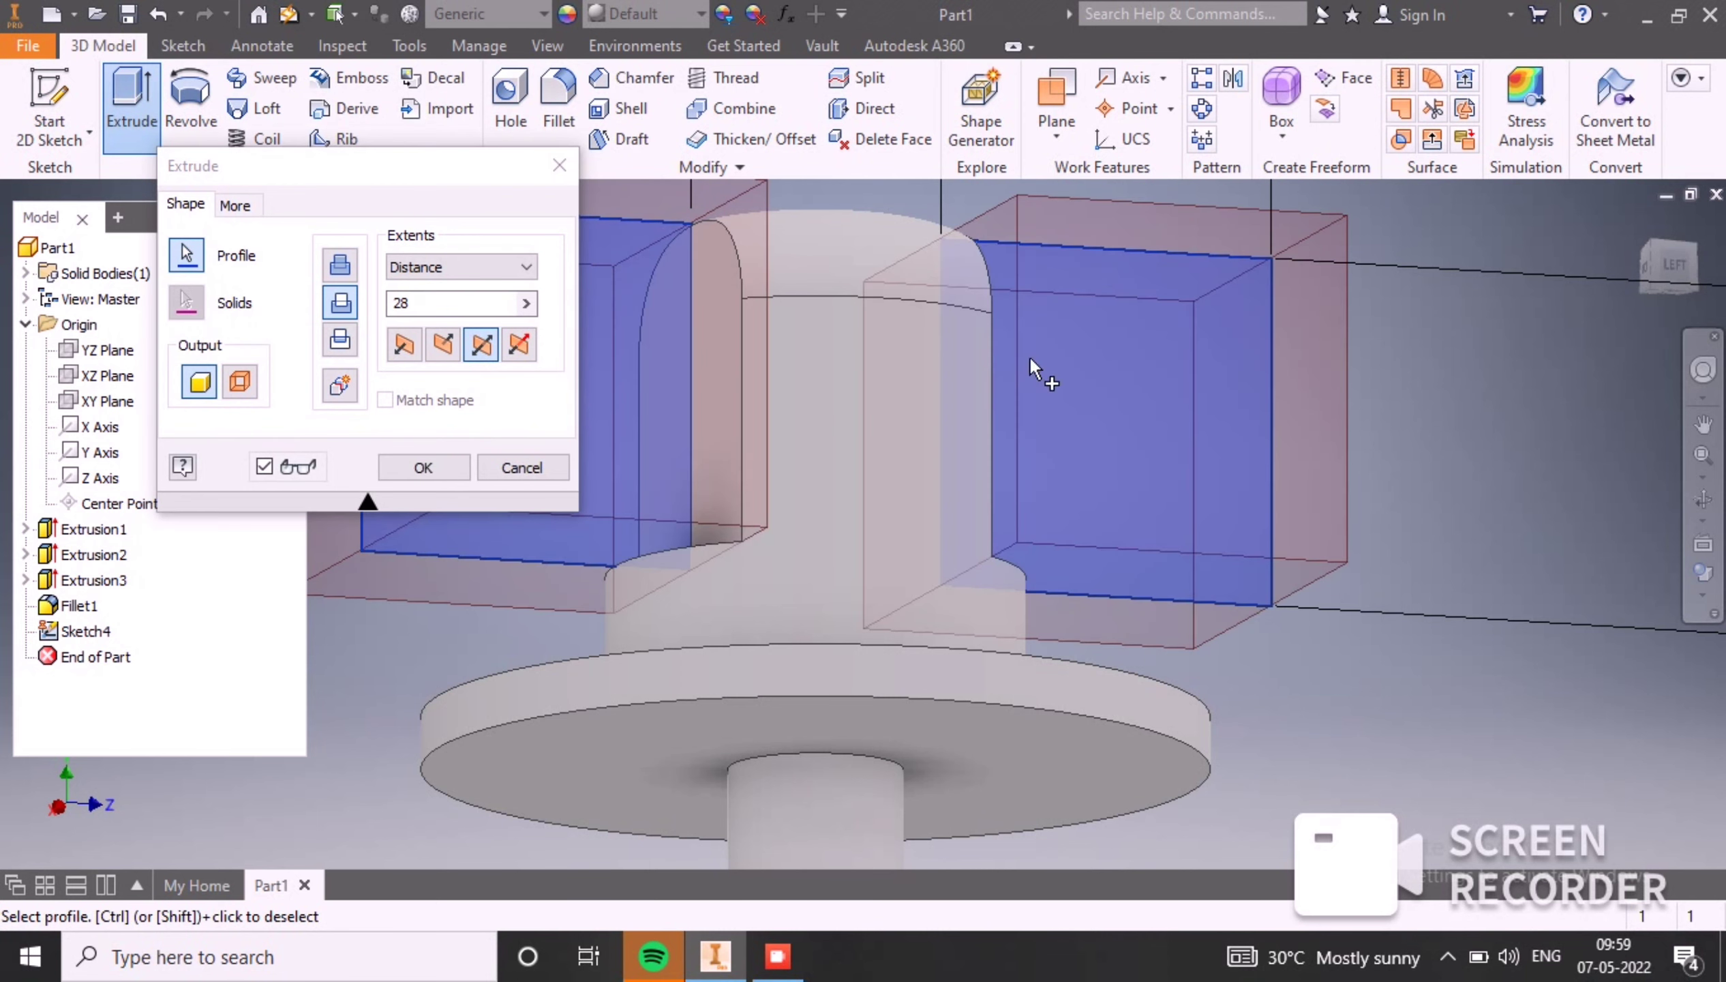
pyautogui.click(449, 465)
# Step: Start a new sketch on one of the flat faces cut into the boss
pyautogui.keyDown('shift'); pyautogui.moveTo(1291, 692); pyautogui.dragTo(1148, 677, button='middle'); pyautogui.keyUp('shift')
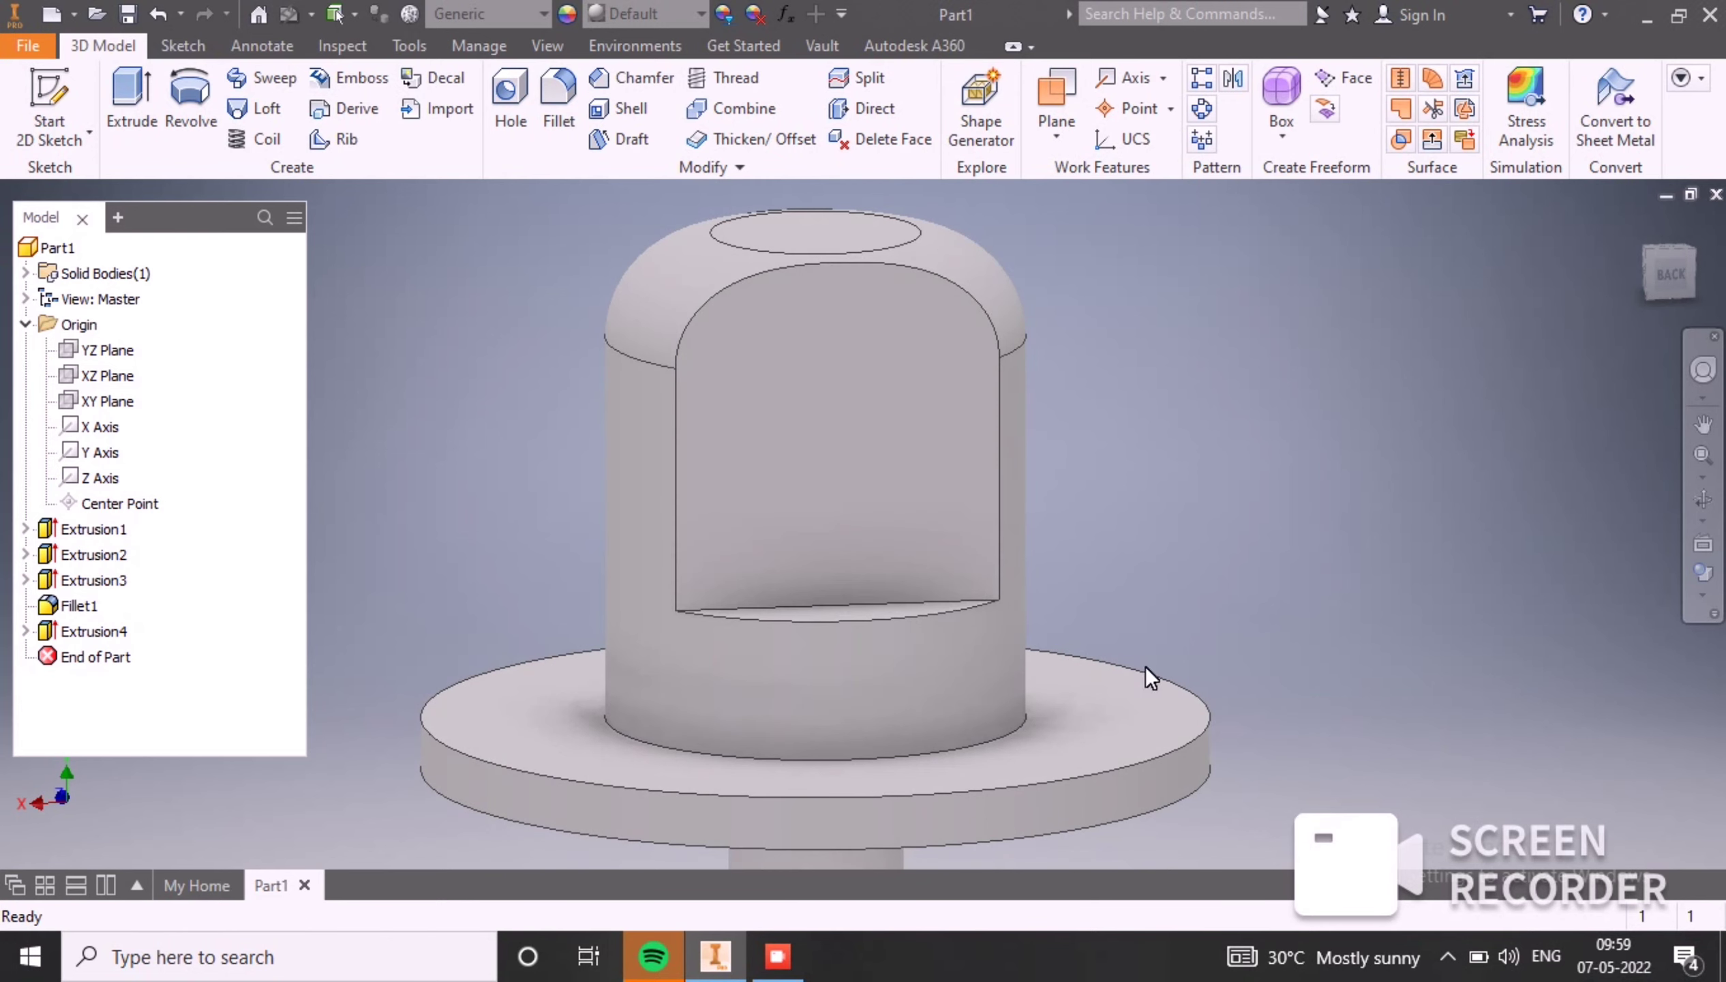
pyautogui.click(929, 472)
pyautogui.click(1111, 446)
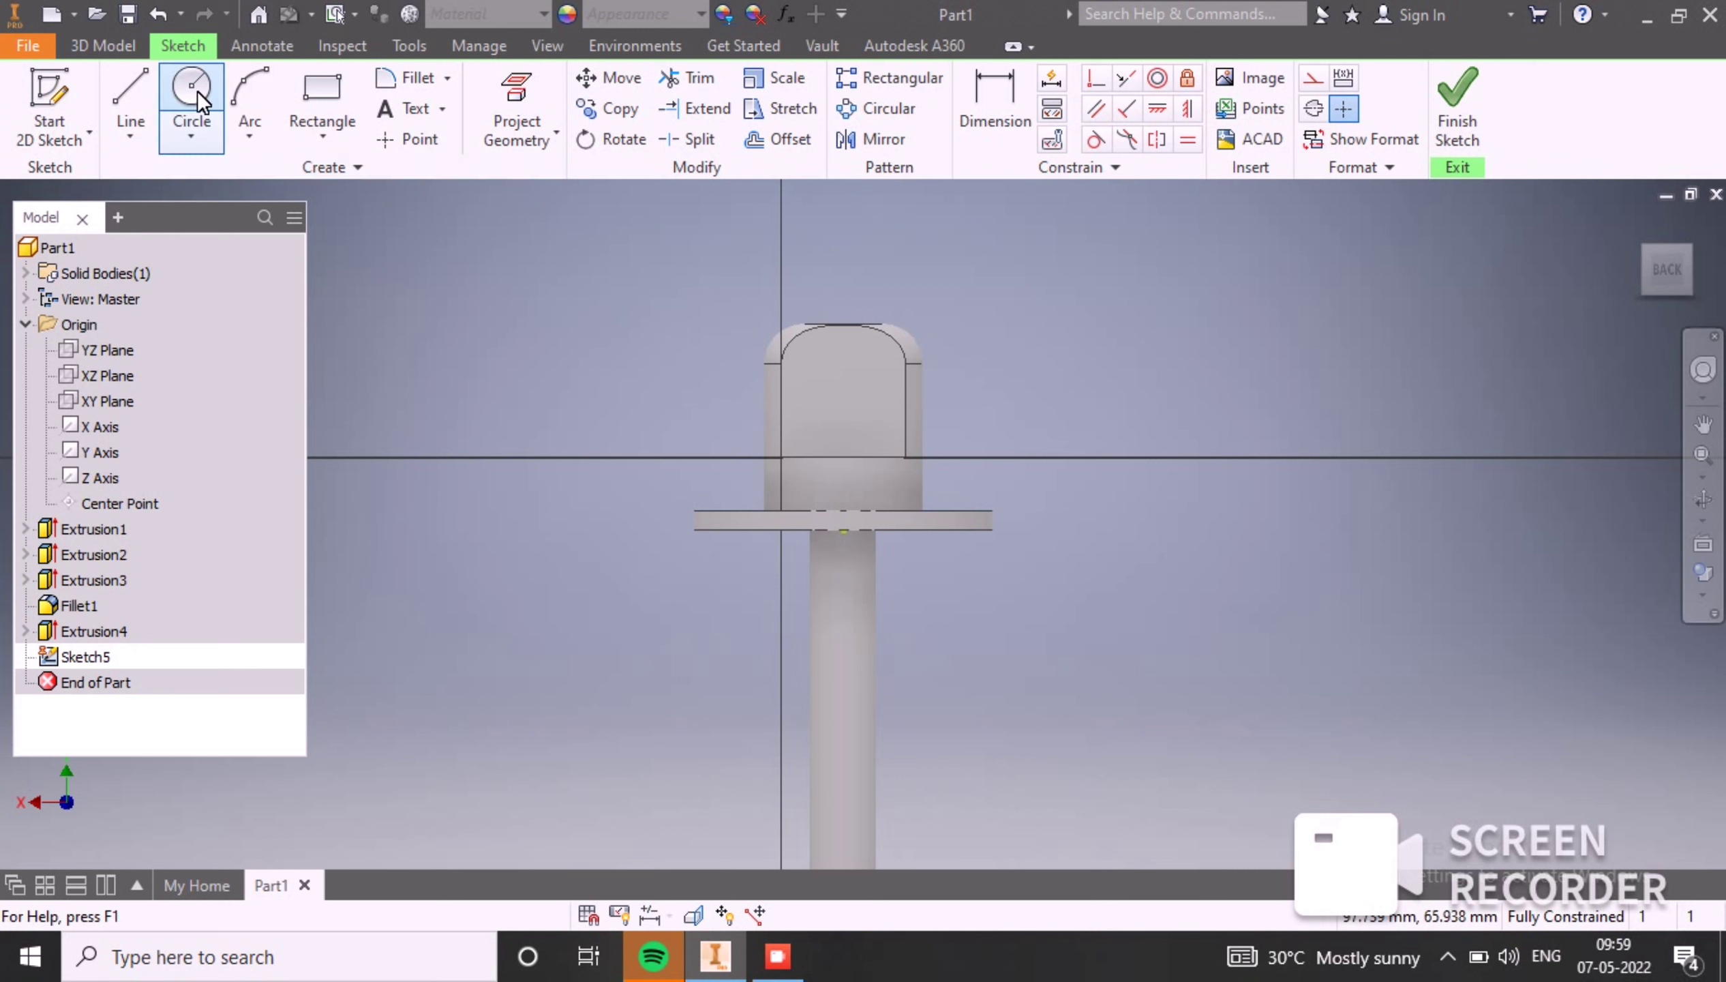
# Step: Draw a construction line along the boss's straight end edge, from one endpoint to the other
pyautogui.click(194, 93)
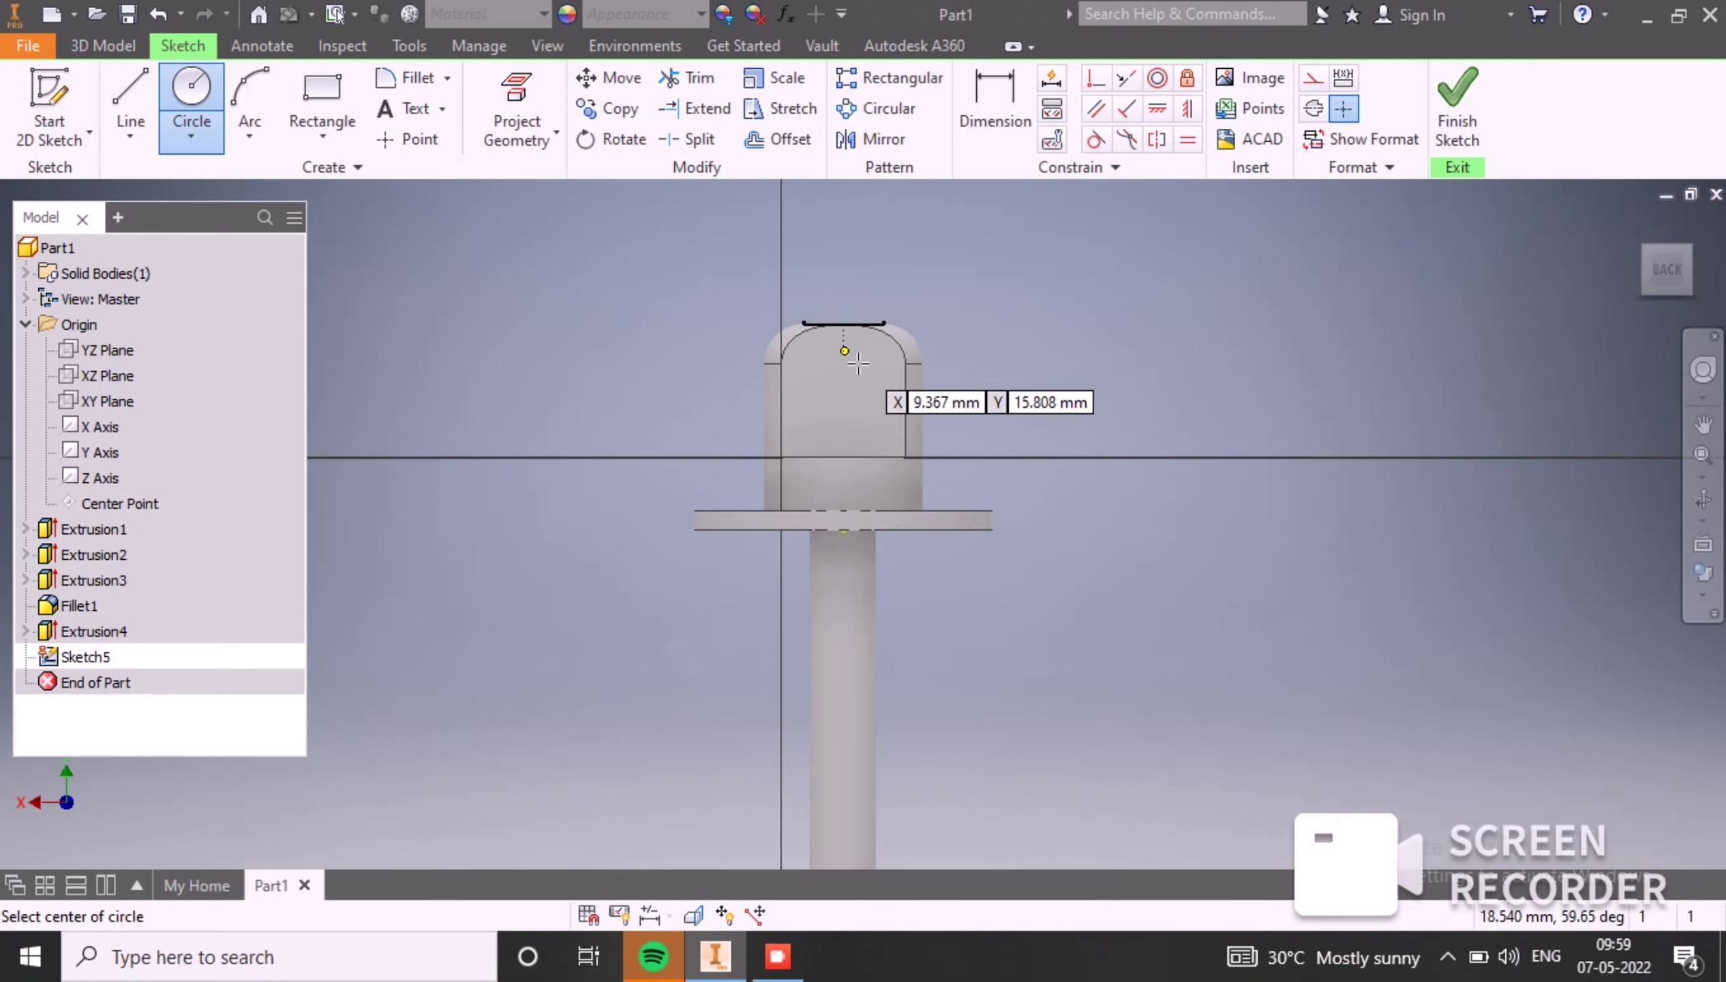
pyautogui.scroll(2, 850, 332)
pyautogui.scroll(4, 848, 331)
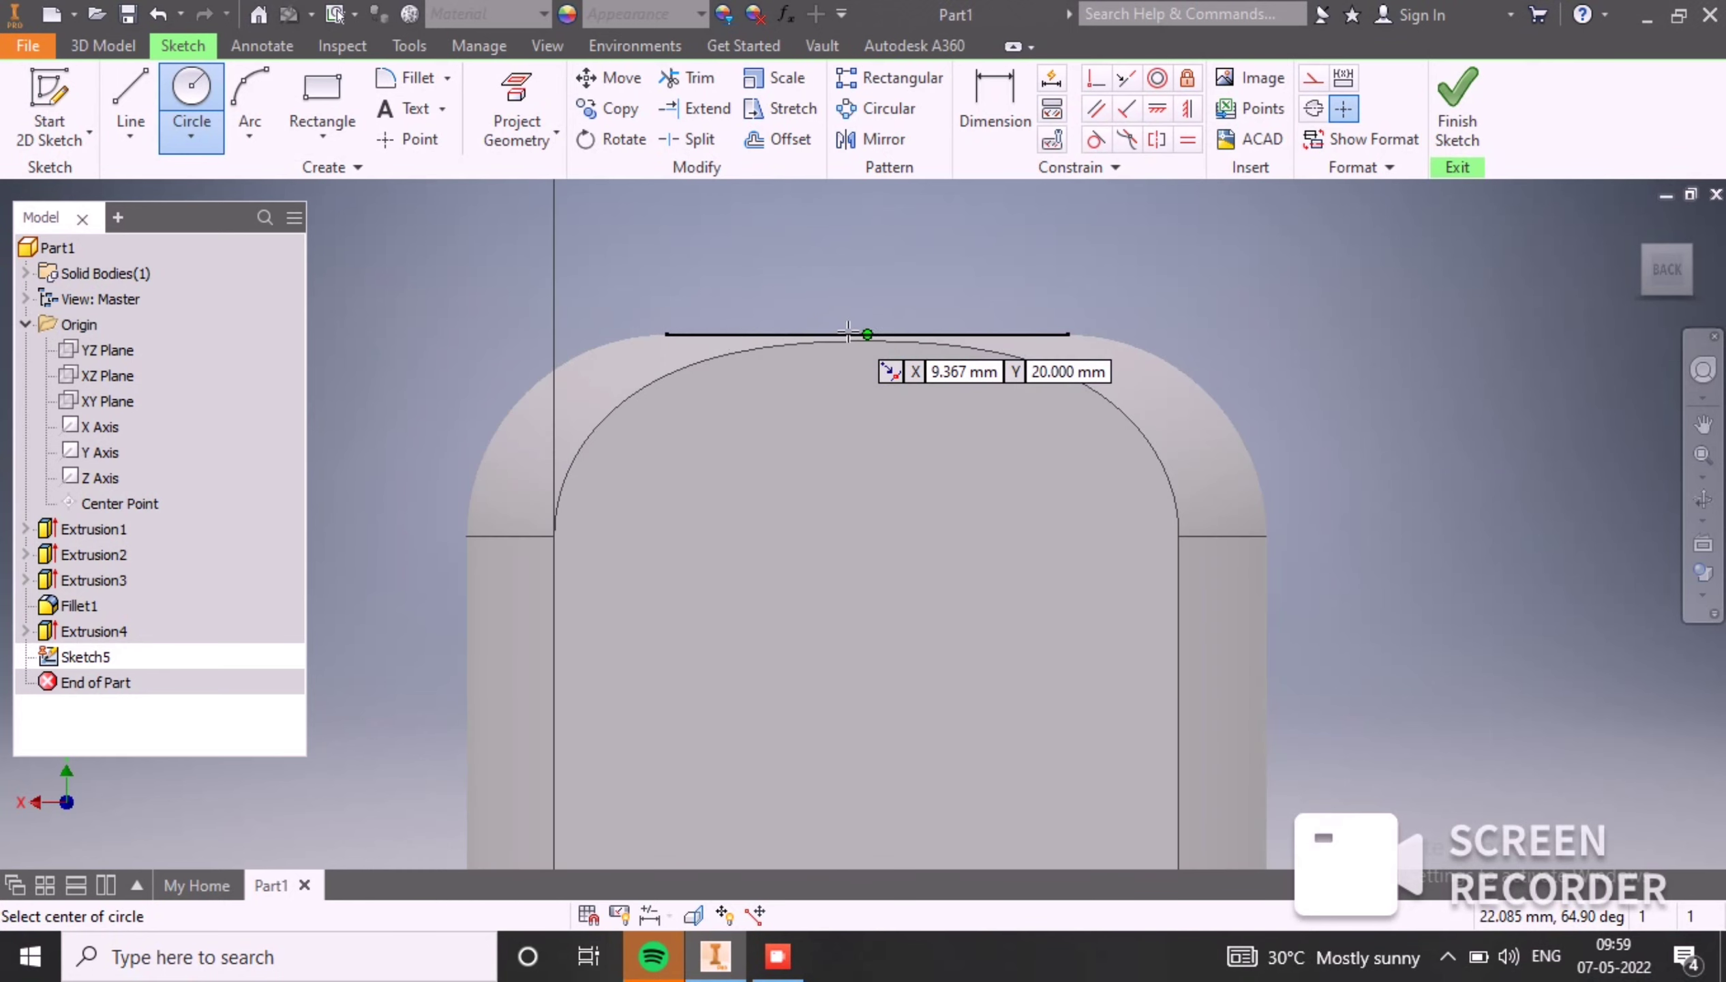
pyautogui.click(1308, 82)
pyautogui.click(666, 334)
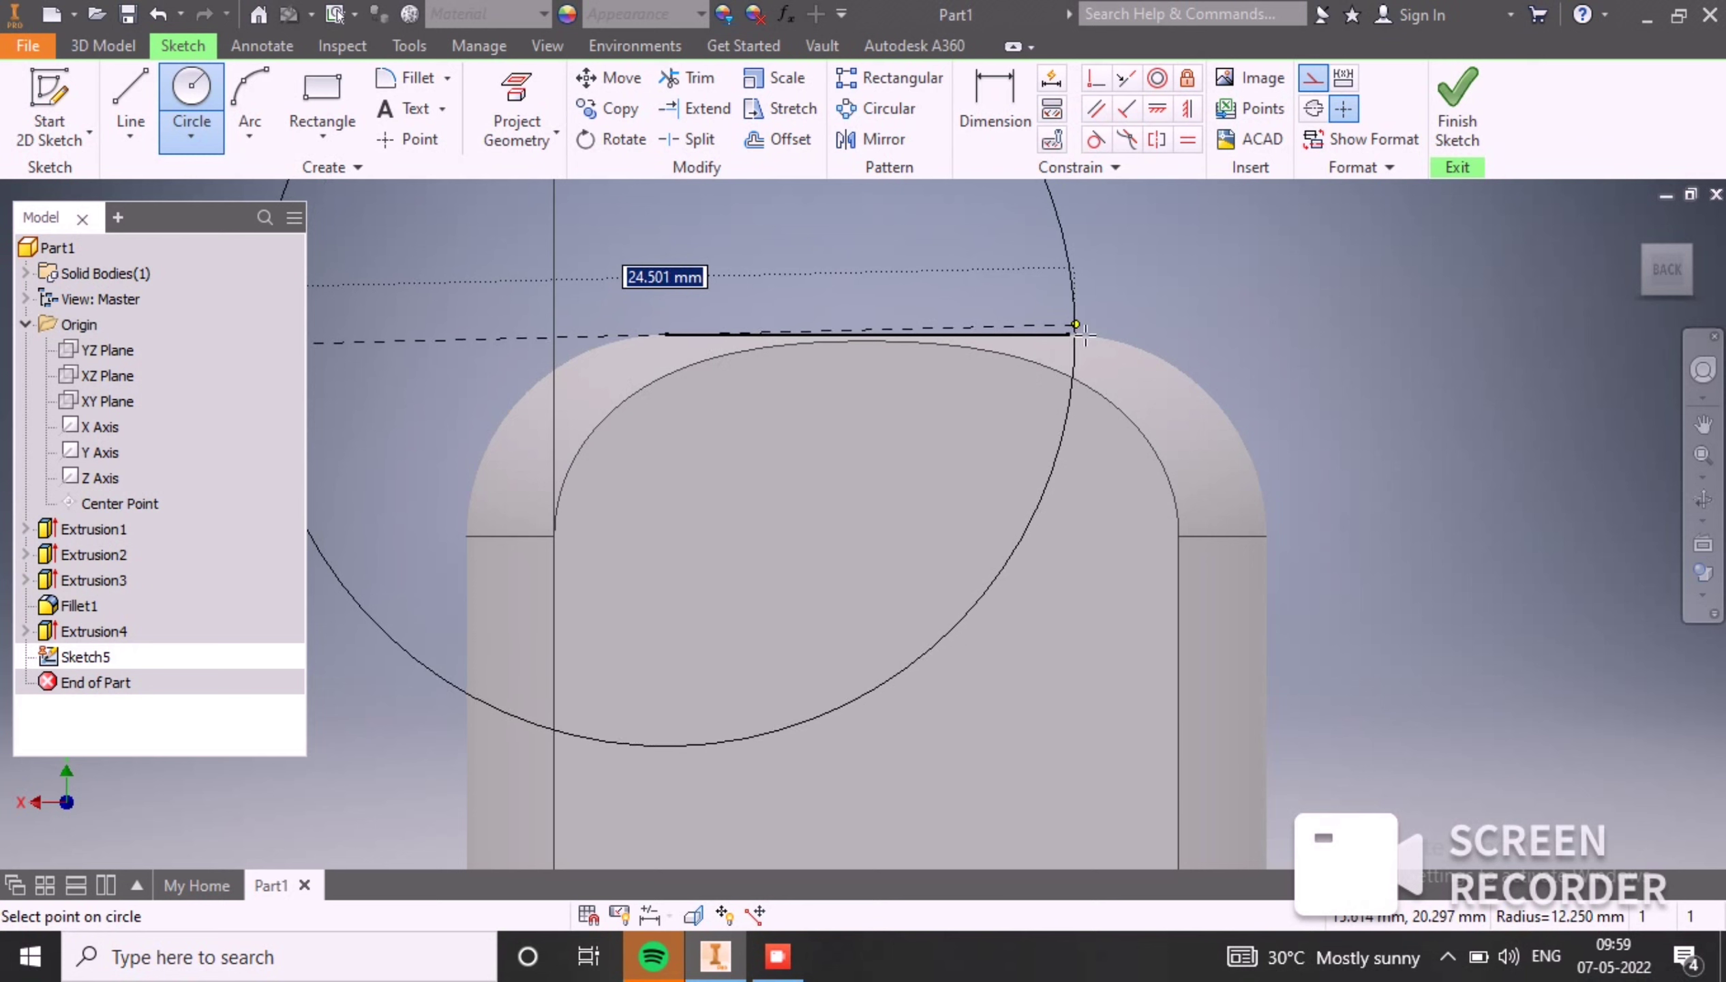
pyautogui.click(148, 94)
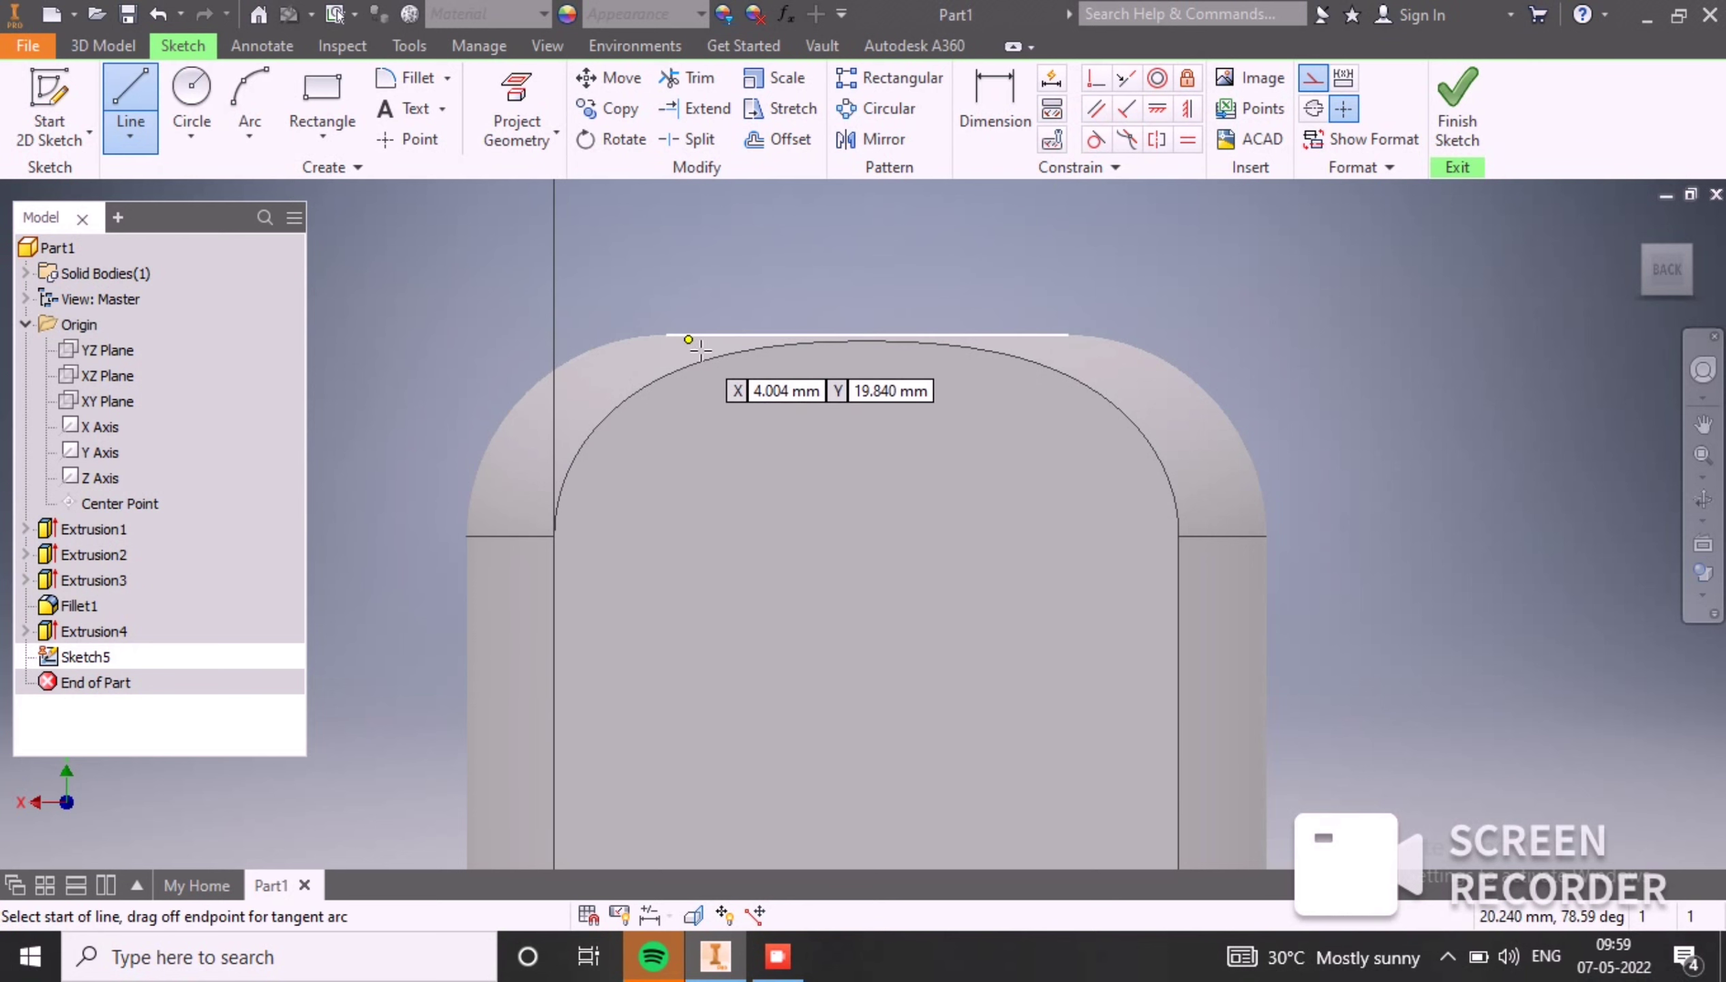
pyautogui.click(666, 334)
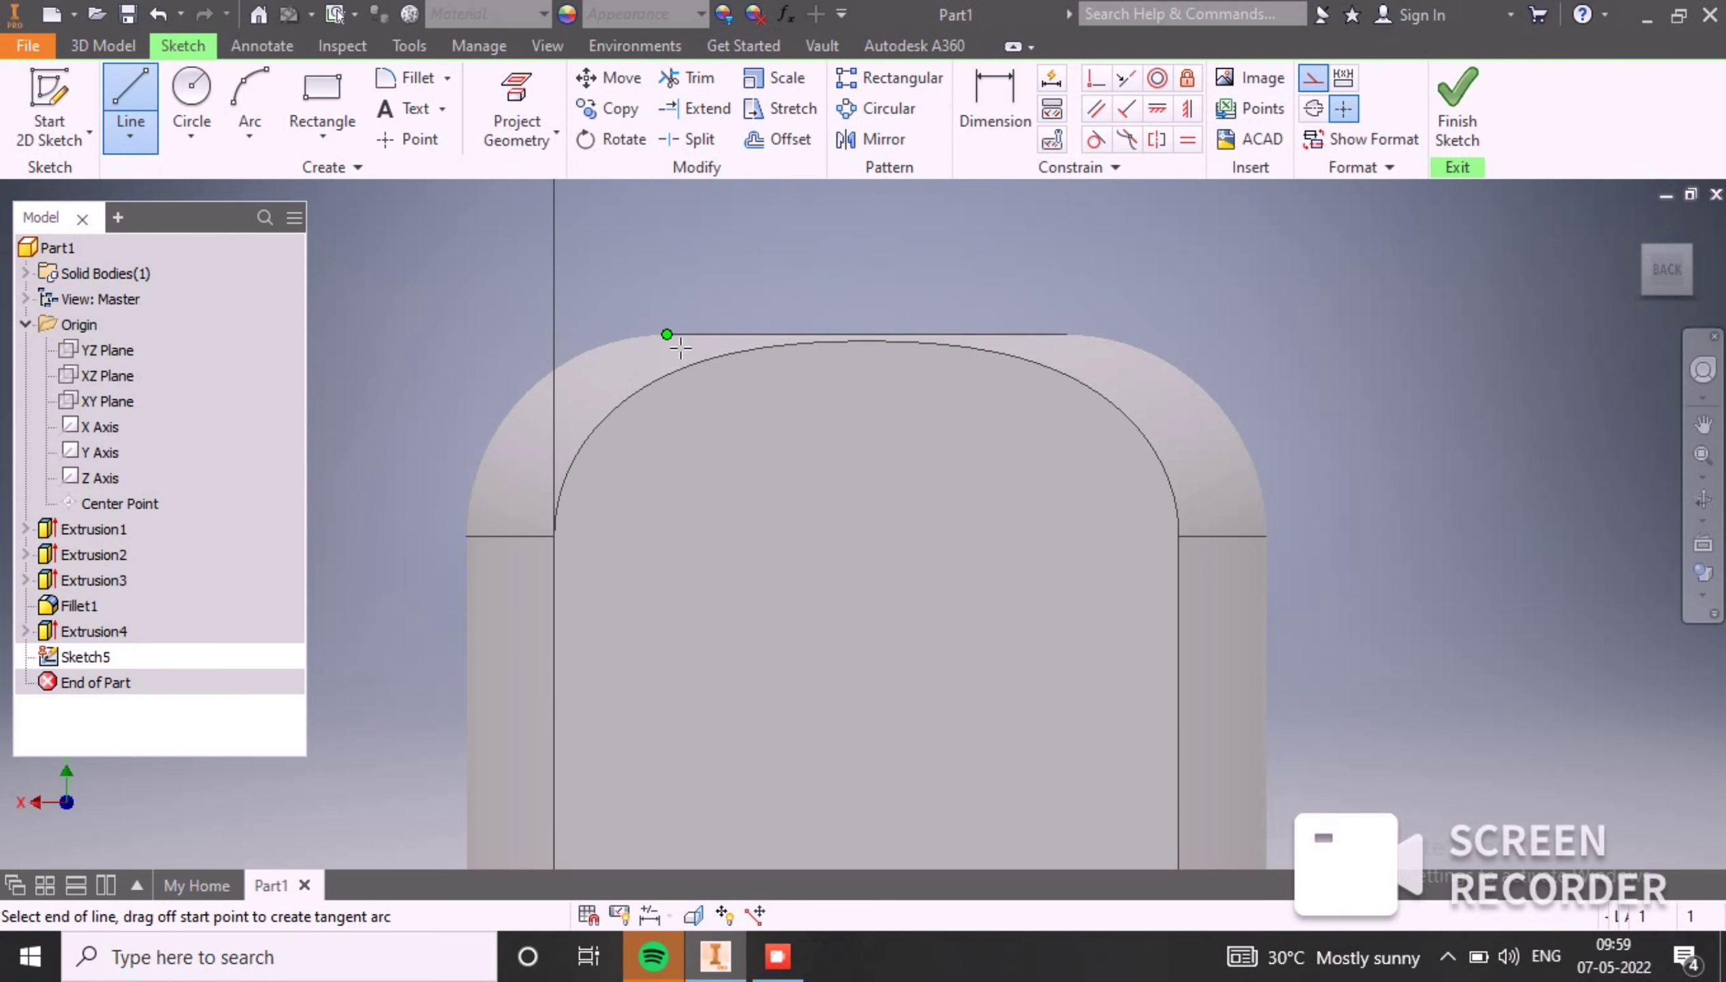
pyautogui.click(1066, 335)
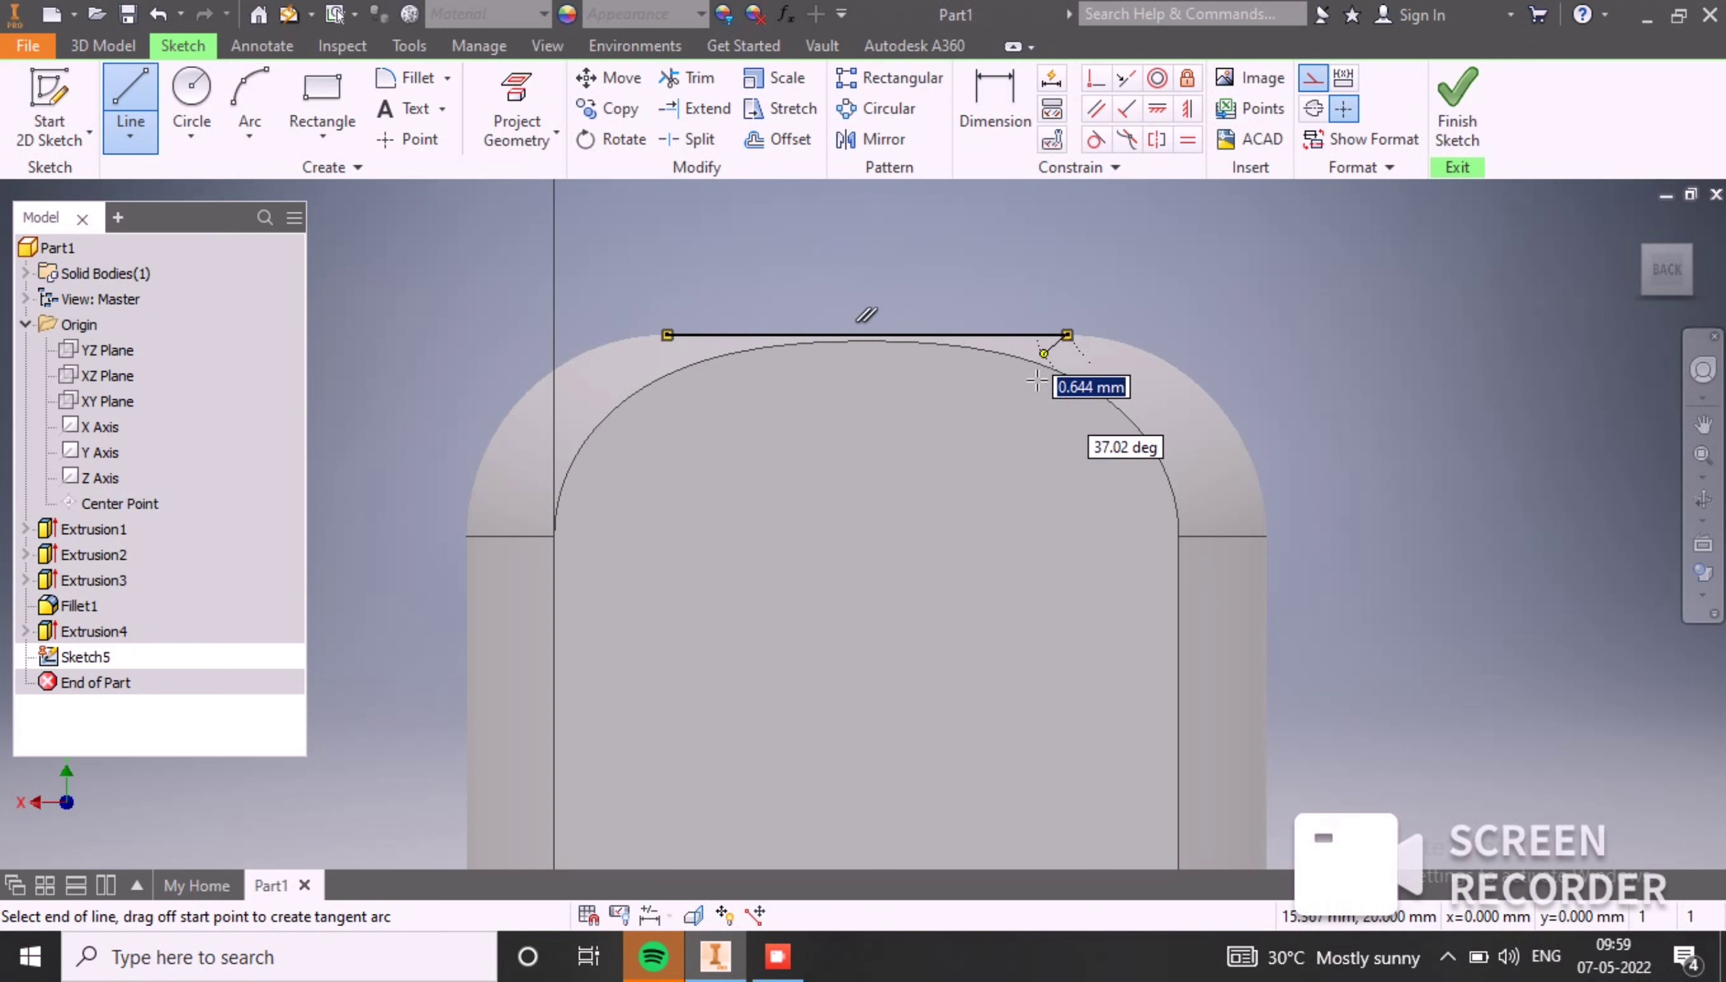
pyautogui.press('Escape')
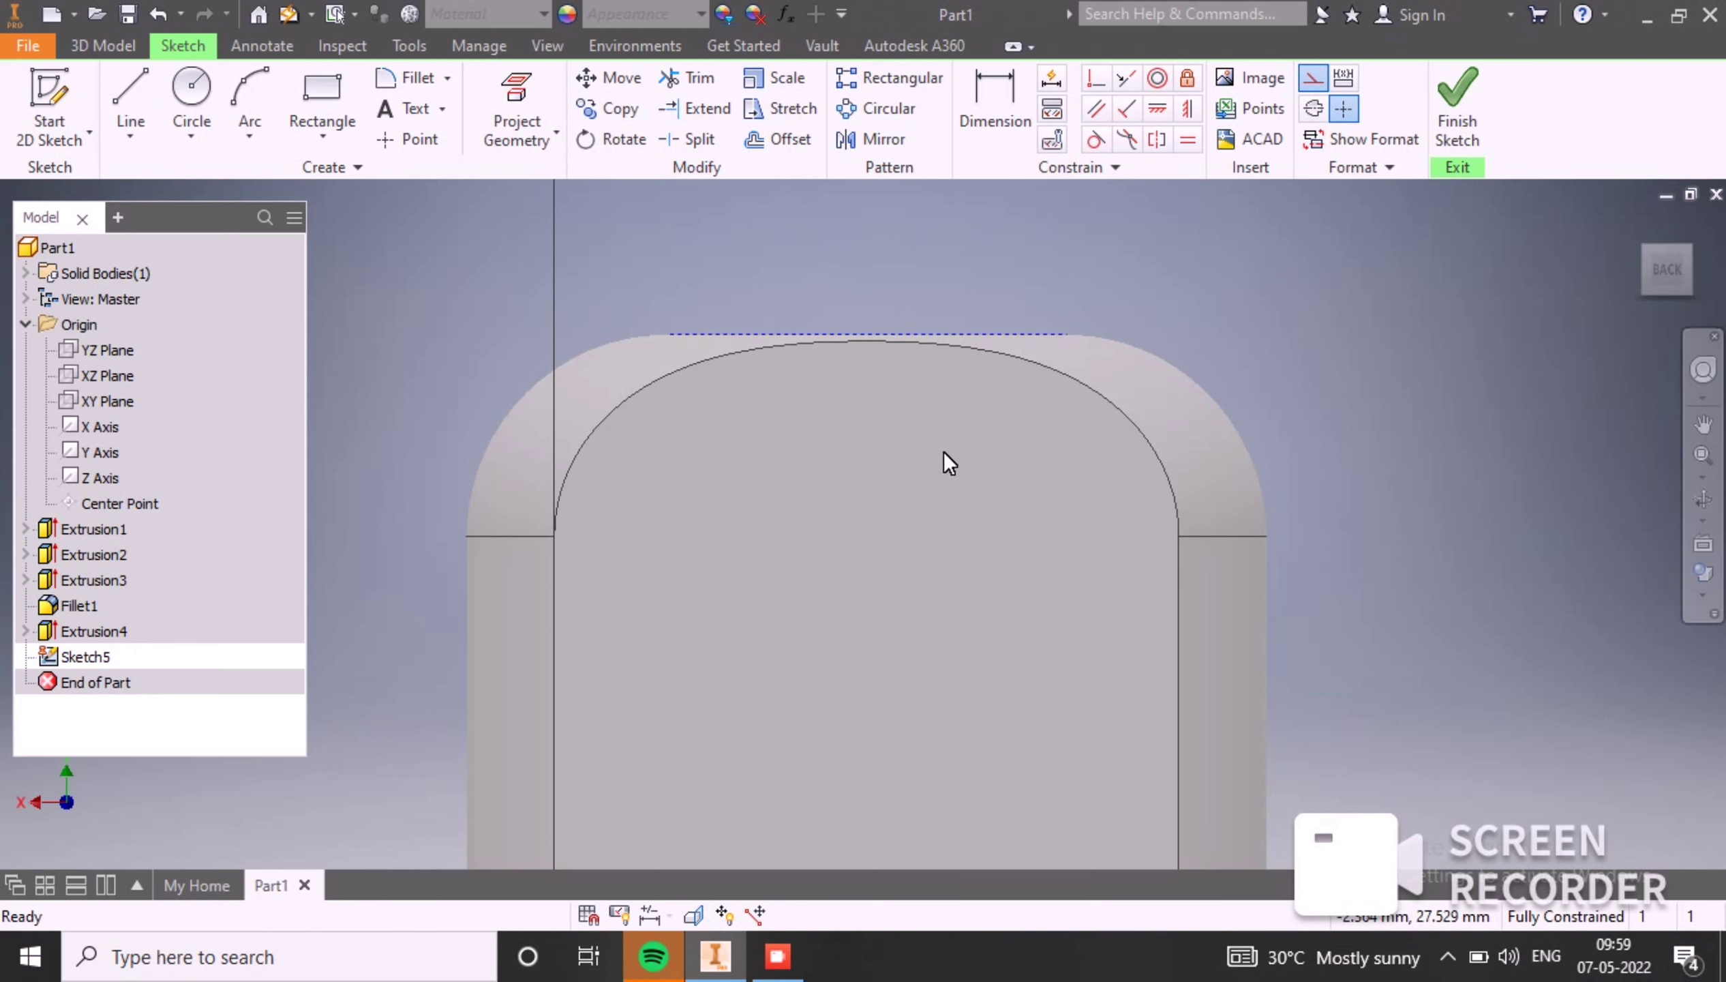
# Step: Draw a circle about 4.8 mm in diameter near the middle of the flat and change it from construction to normal geometry
pyautogui.scroll(3, 947, 454)
pyautogui.scroll(-4, 893, 369)
pyautogui.moveTo(895, 464); pyautogui.dragTo(888, 377, button='middle')
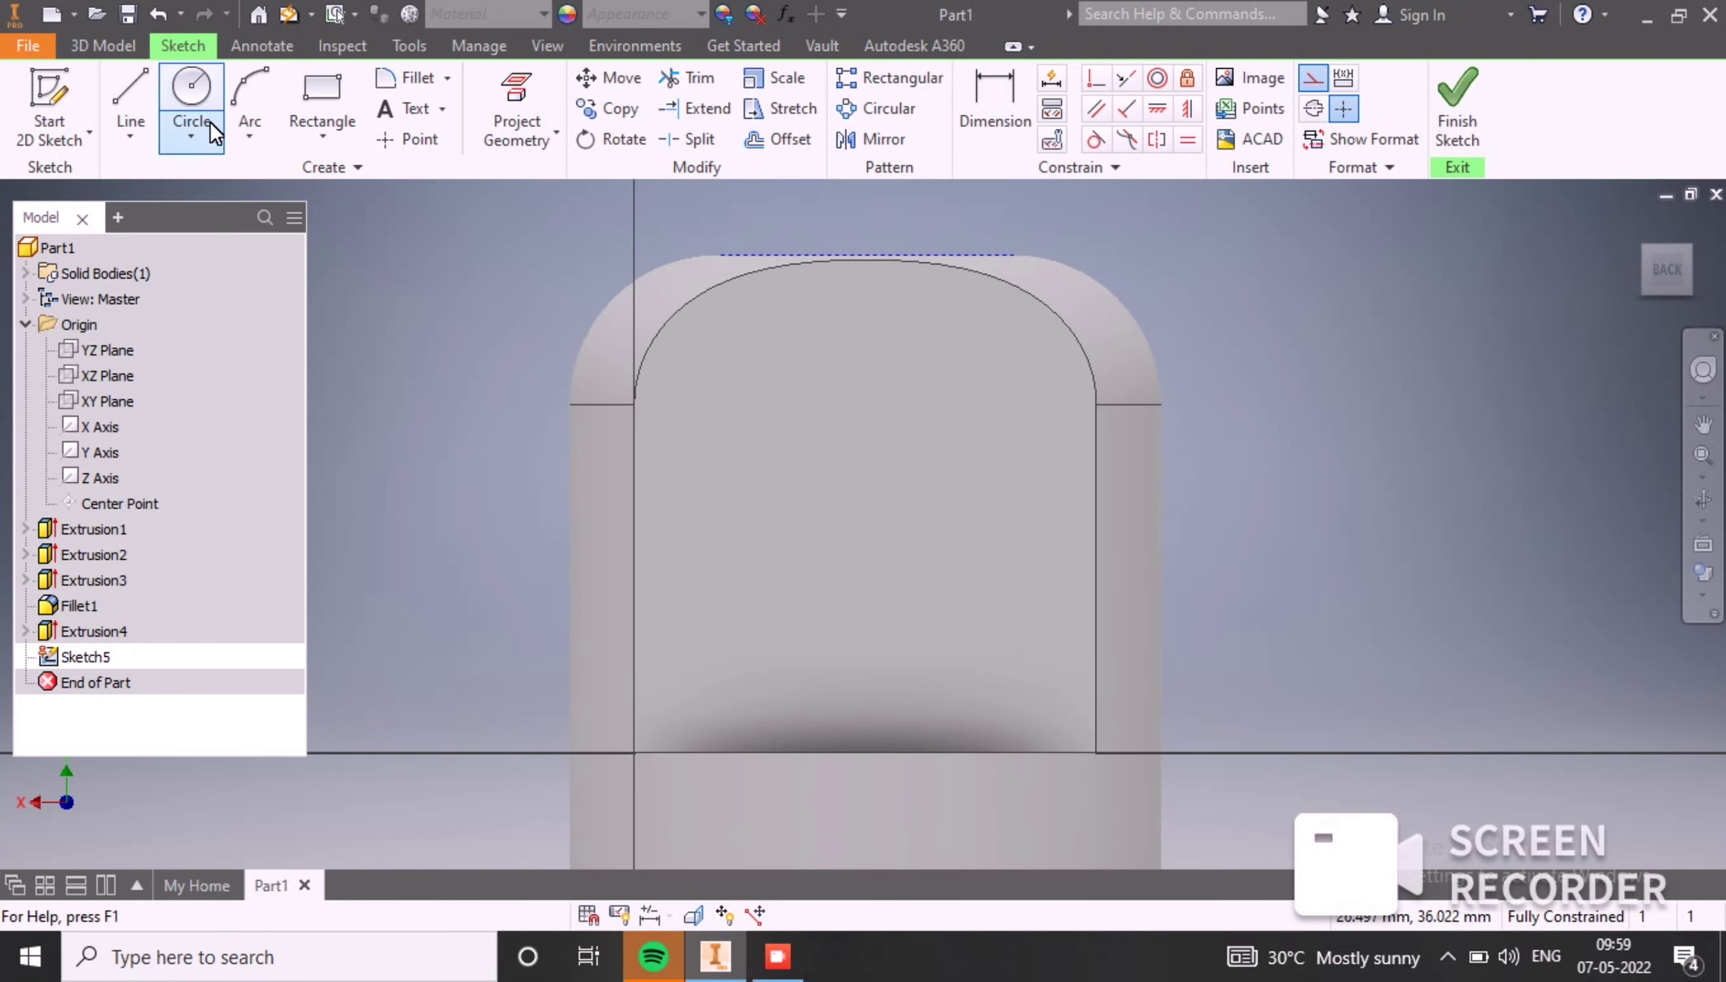
pyautogui.click(211, 92)
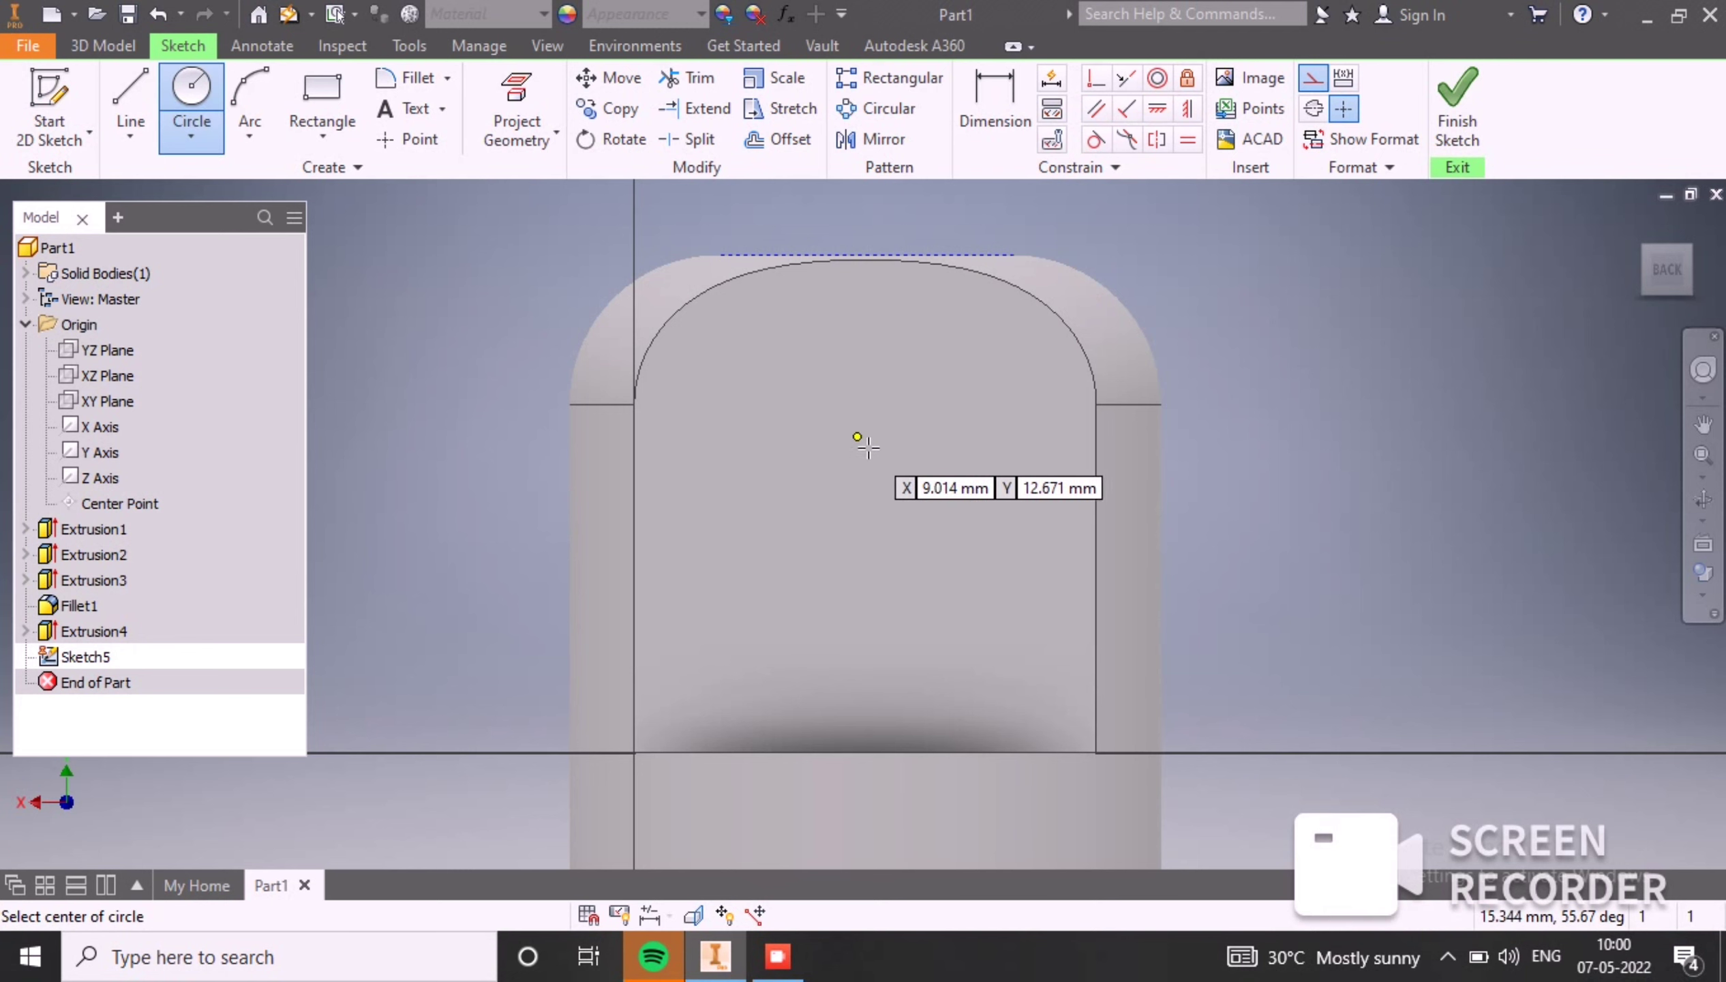
pyautogui.click(868, 442)
pyautogui.click(910, 497)
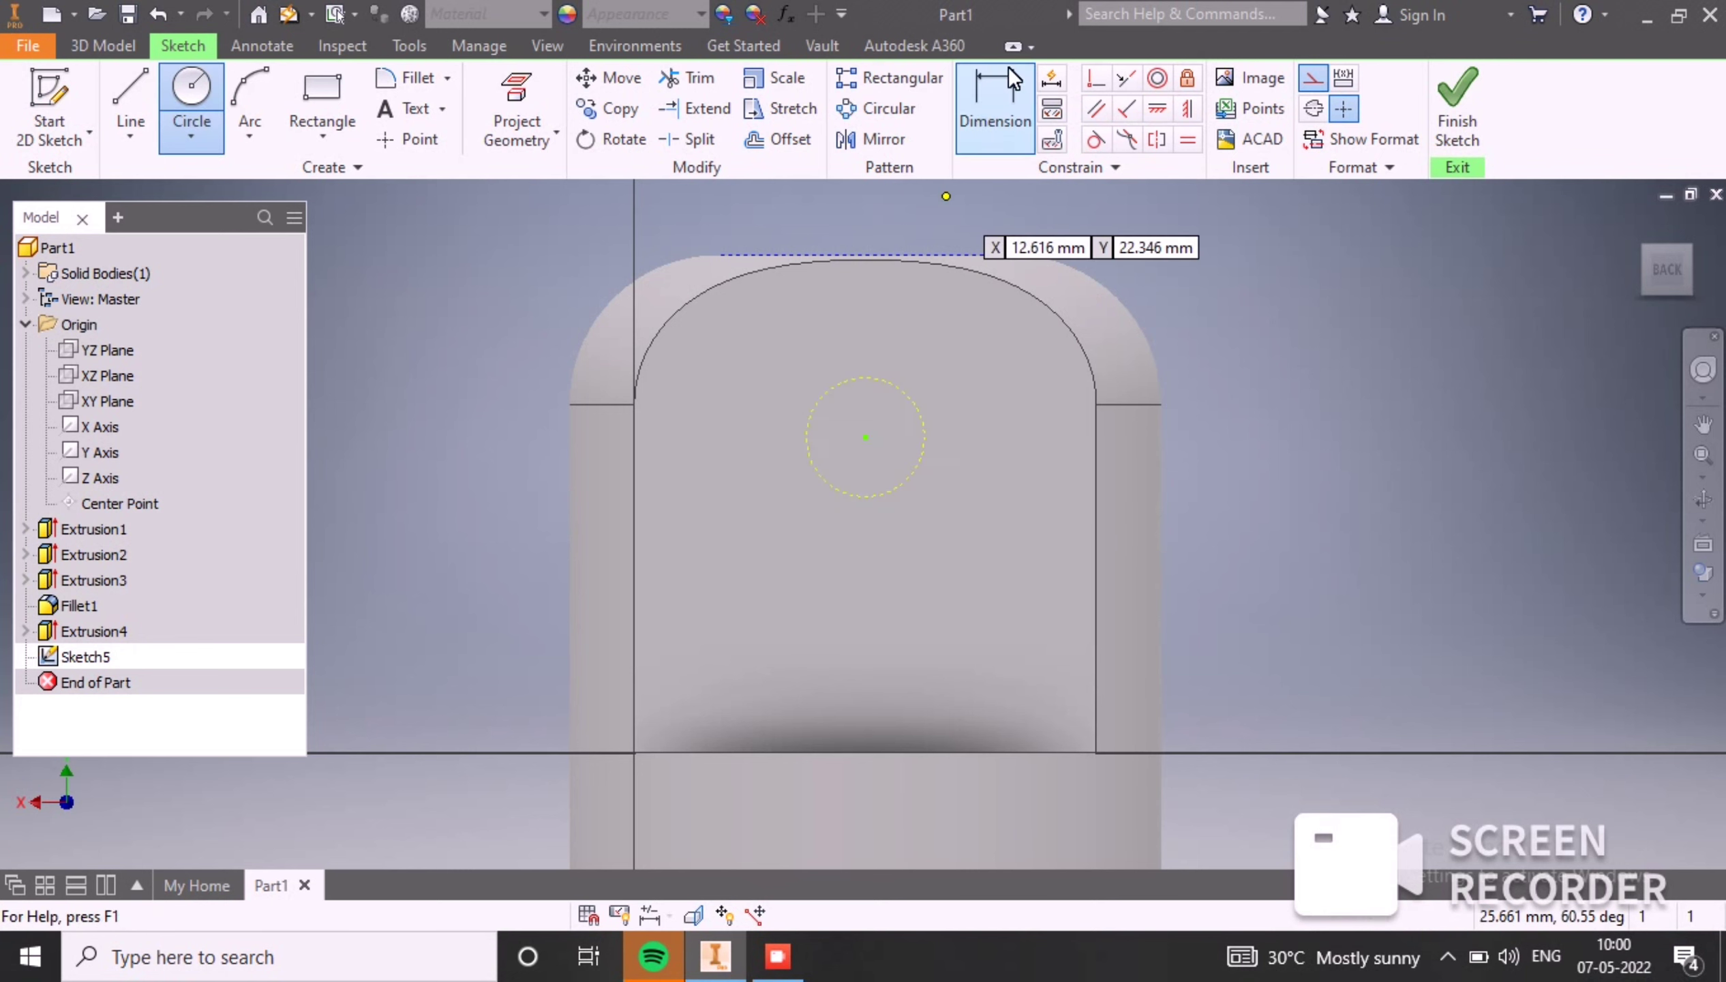
pyautogui.click(1001, 98)
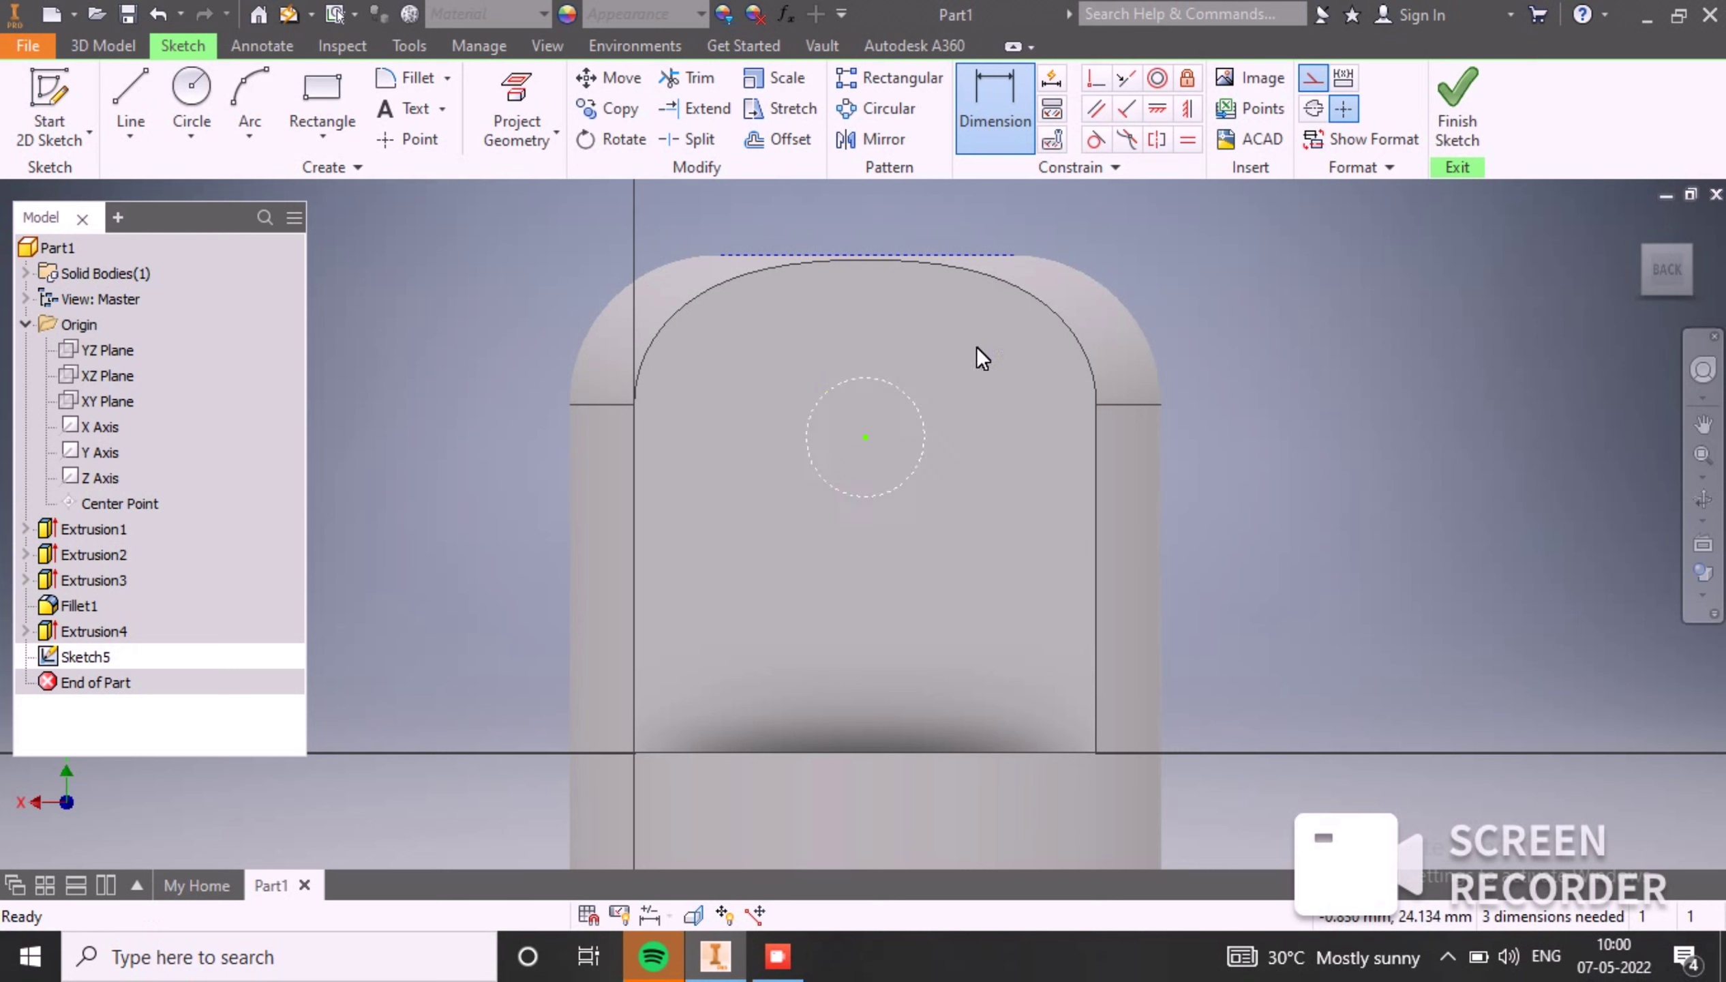
pyautogui.press('Escape')
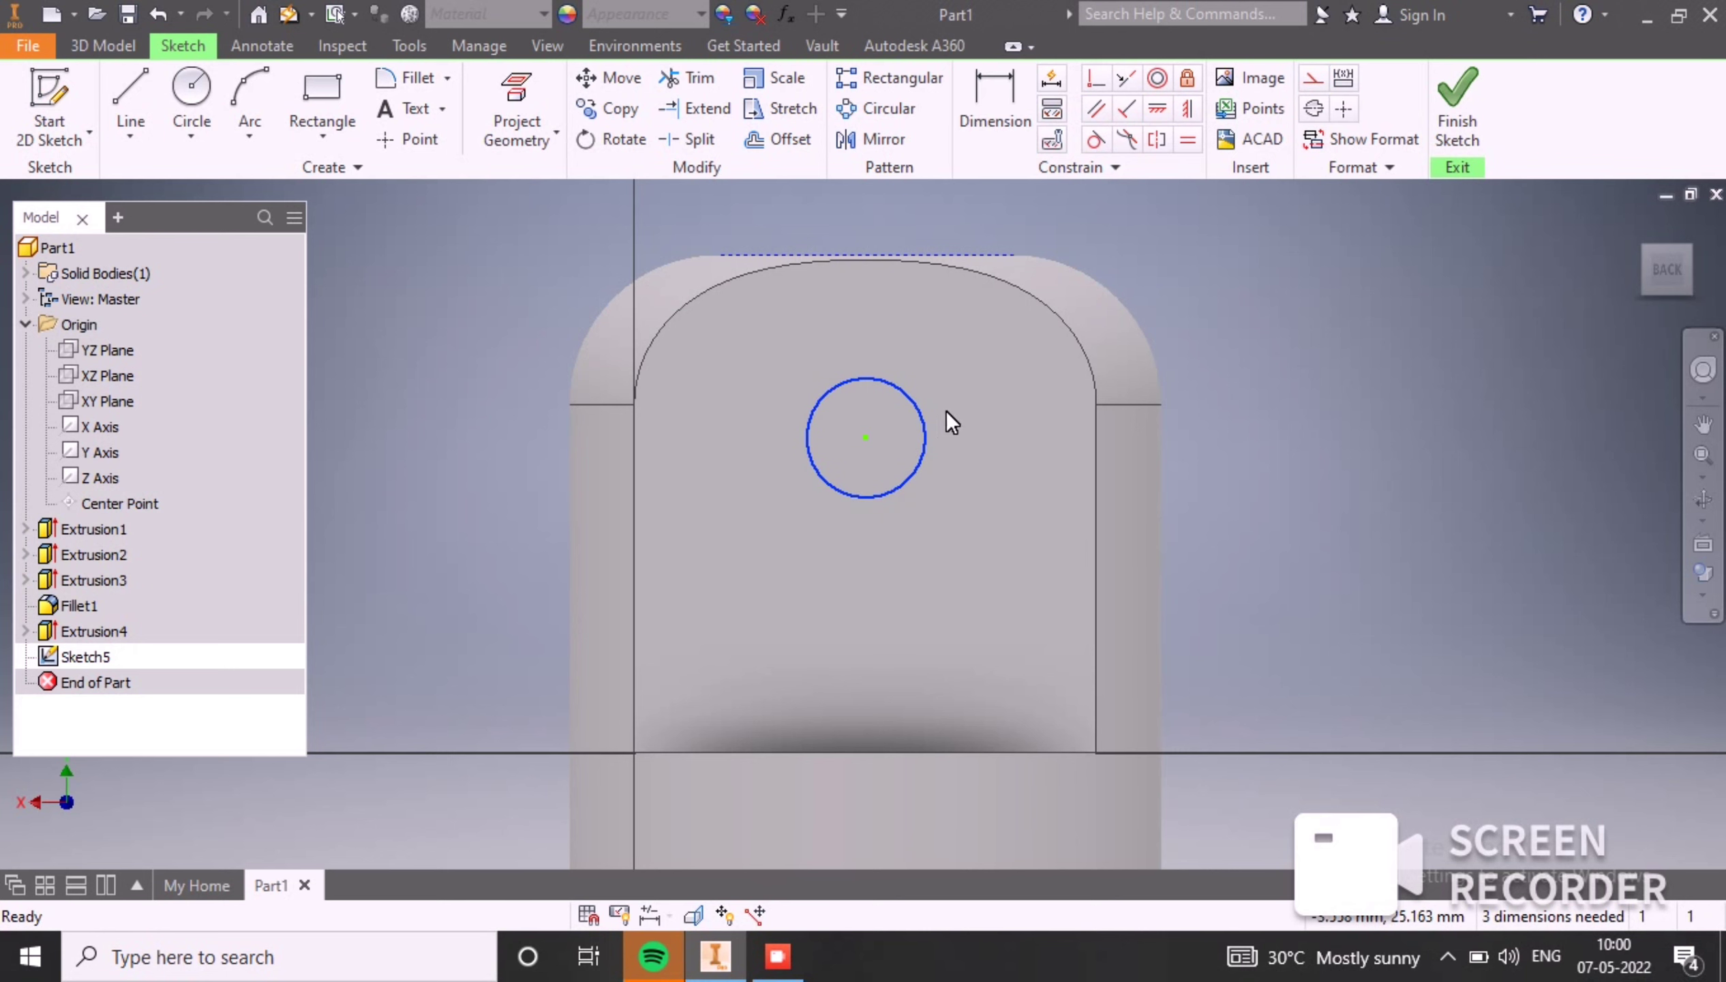
# Step: Dimension the circle's diameter at 8 mm
pyautogui.click(997, 89)
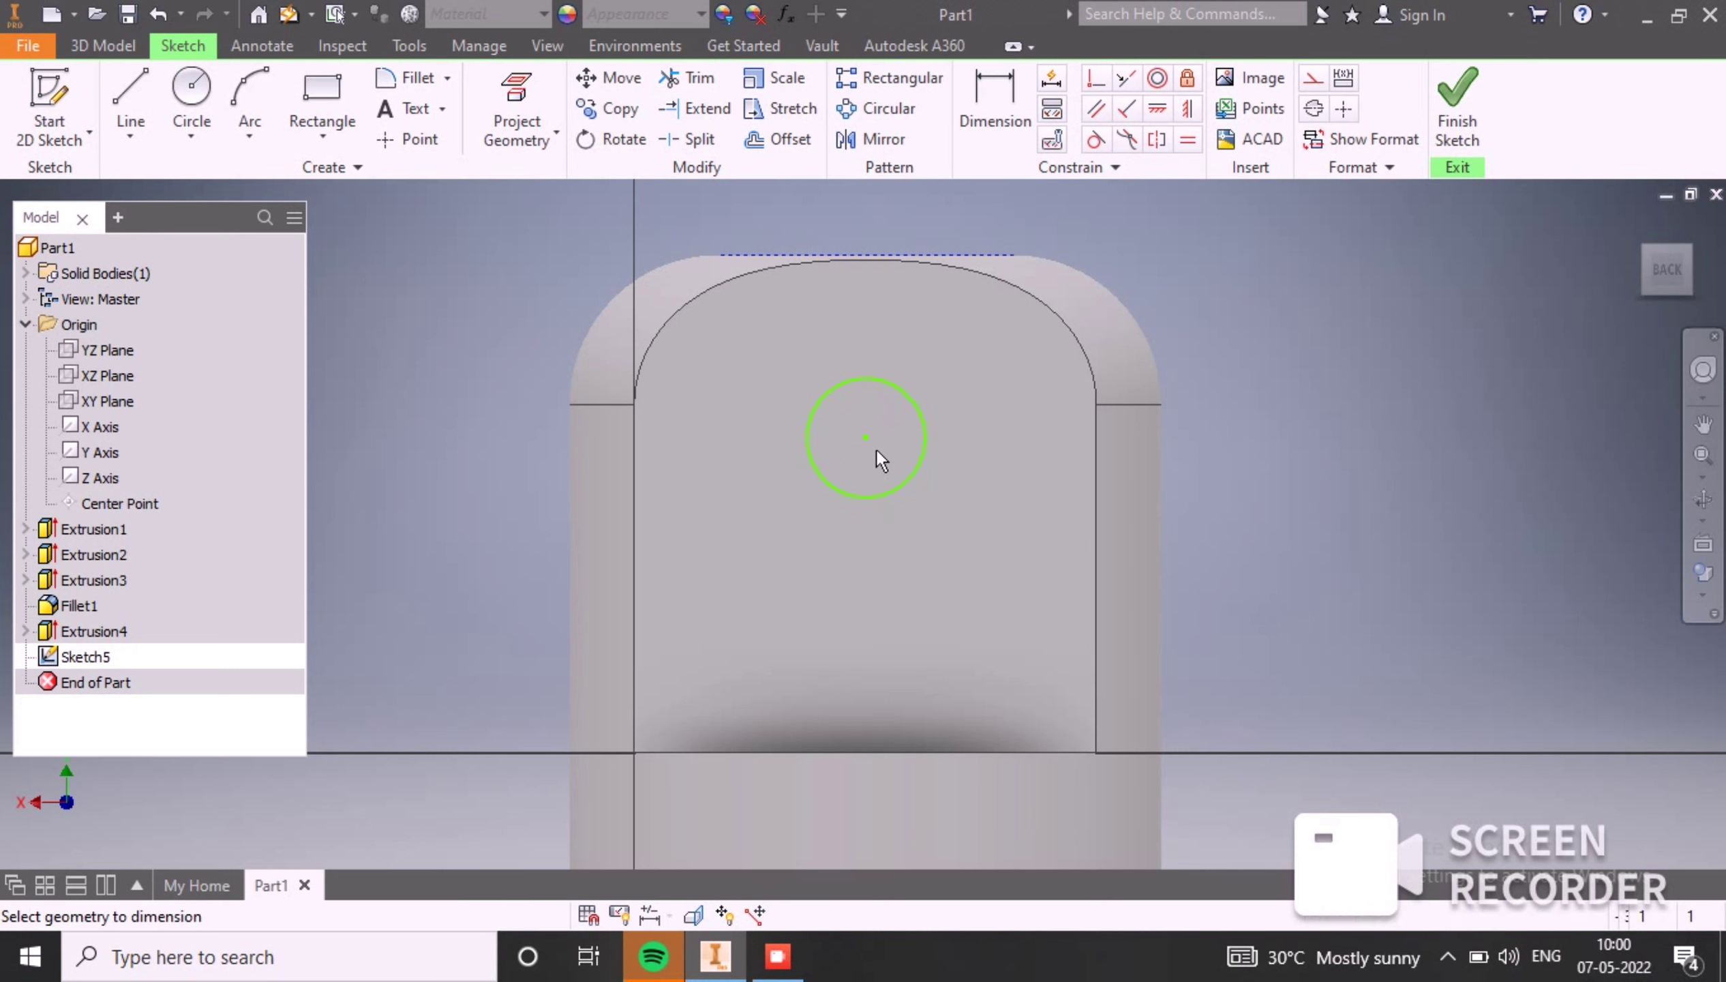
pyautogui.click(917, 403)
pyautogui.click(1340, 269)
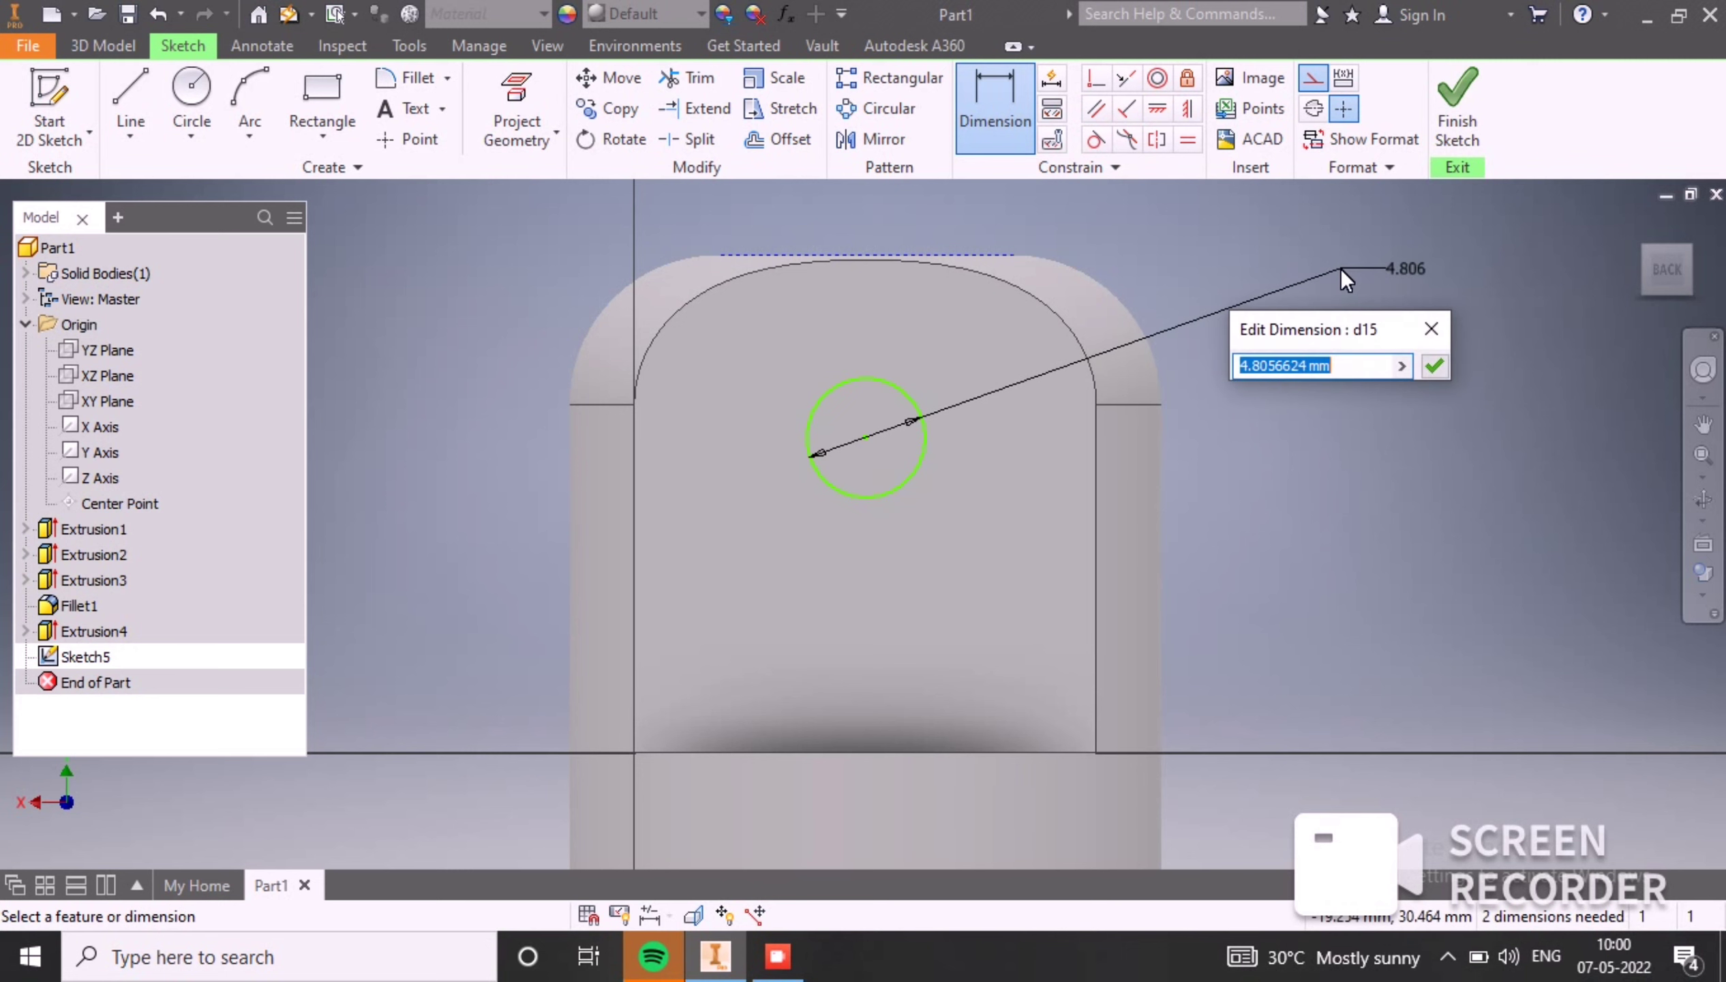
pyautogui.write('8')
pyautogui.press('Return')
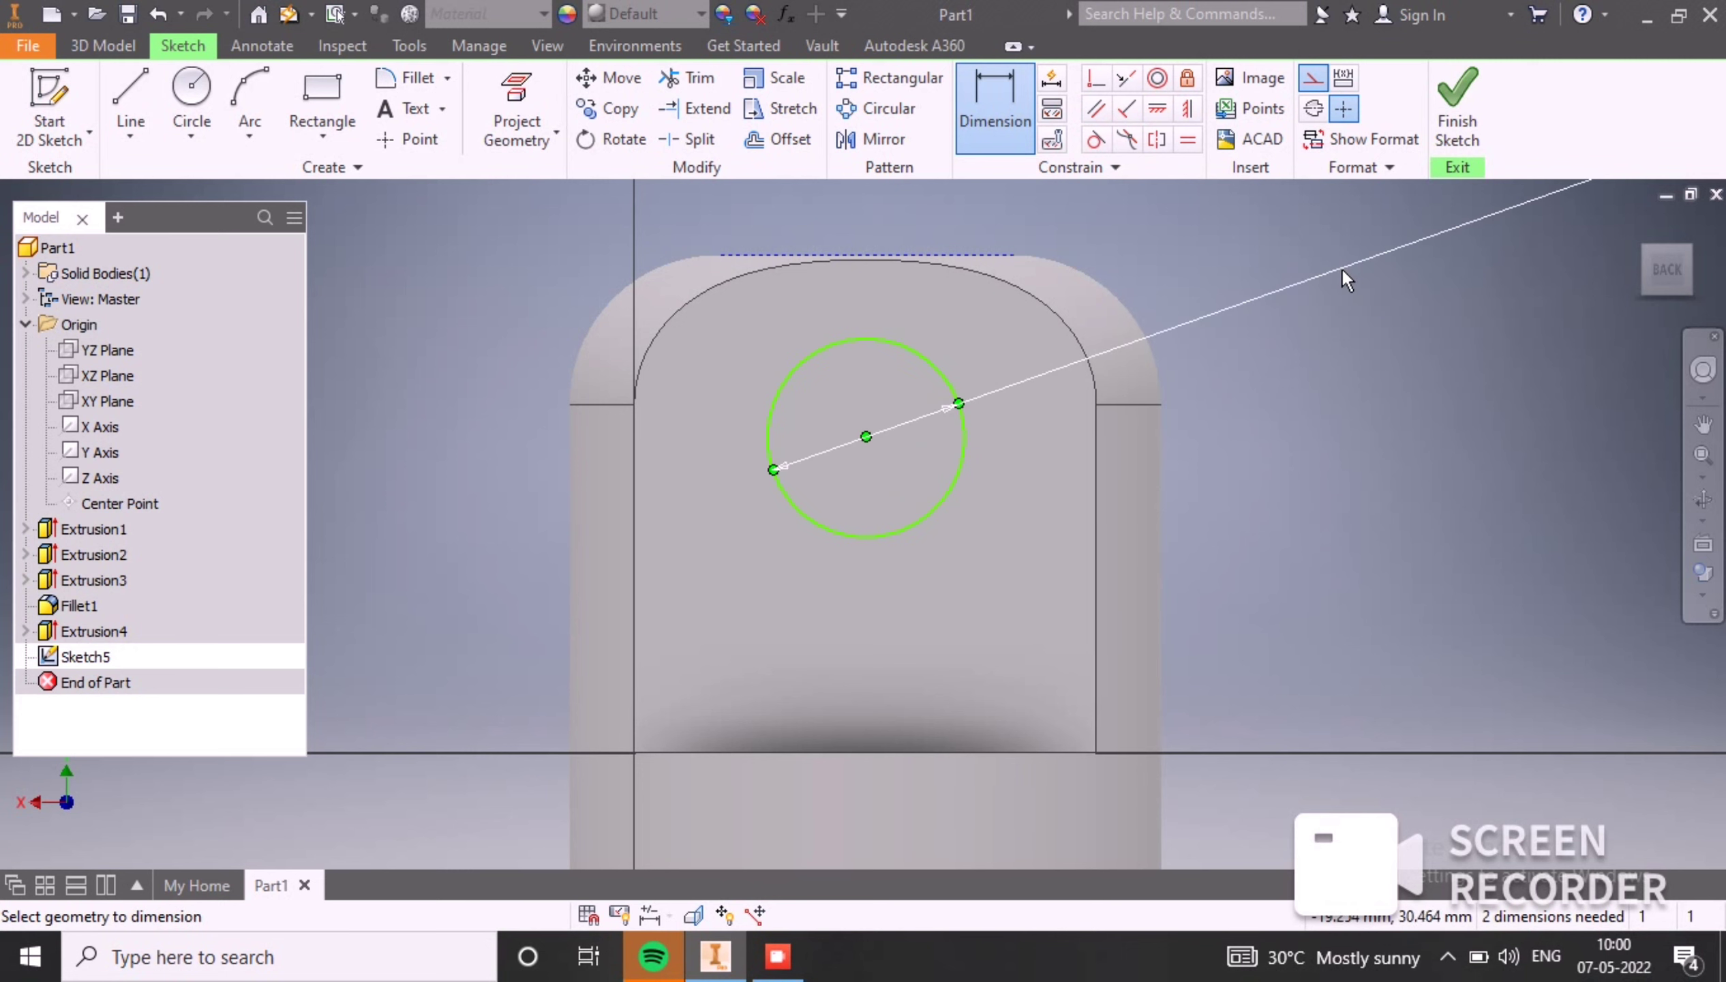
# Step: Dimension the circle's centre 10 mm below the construction line along the boss's end edge
pyautogui.click(934, 255)
pyautogui.click(865, 436)
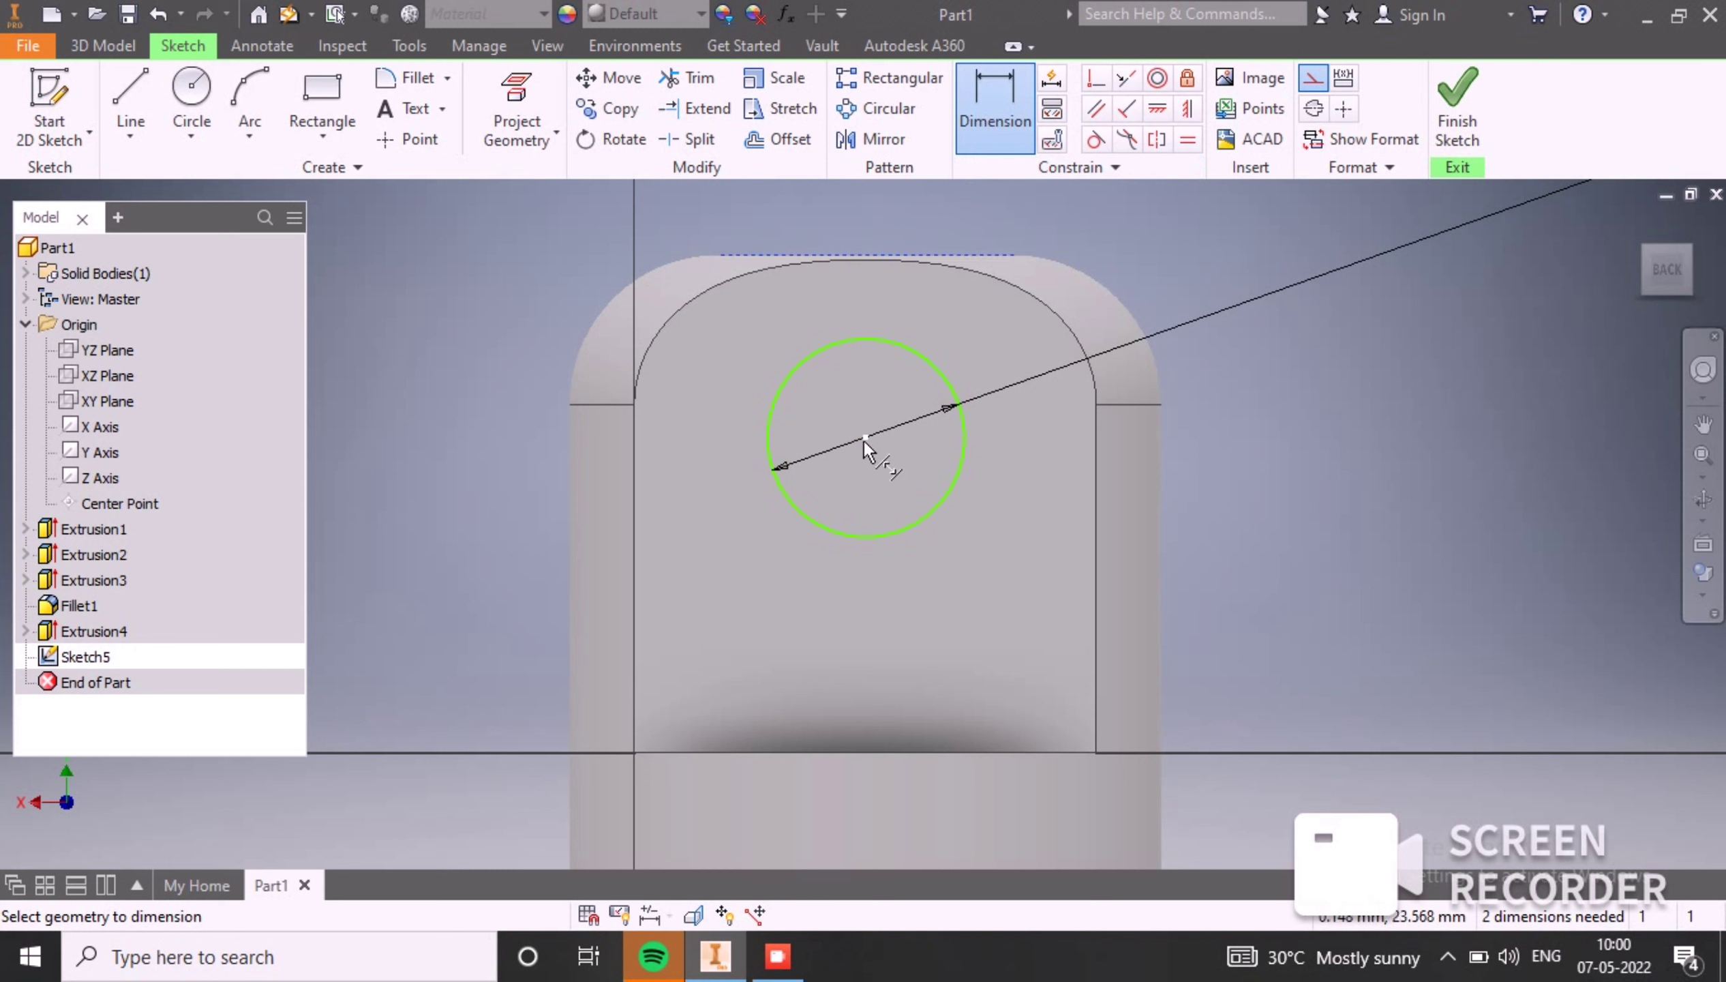
pyautogui.click(1348, 327)
pyautogui.write('10')
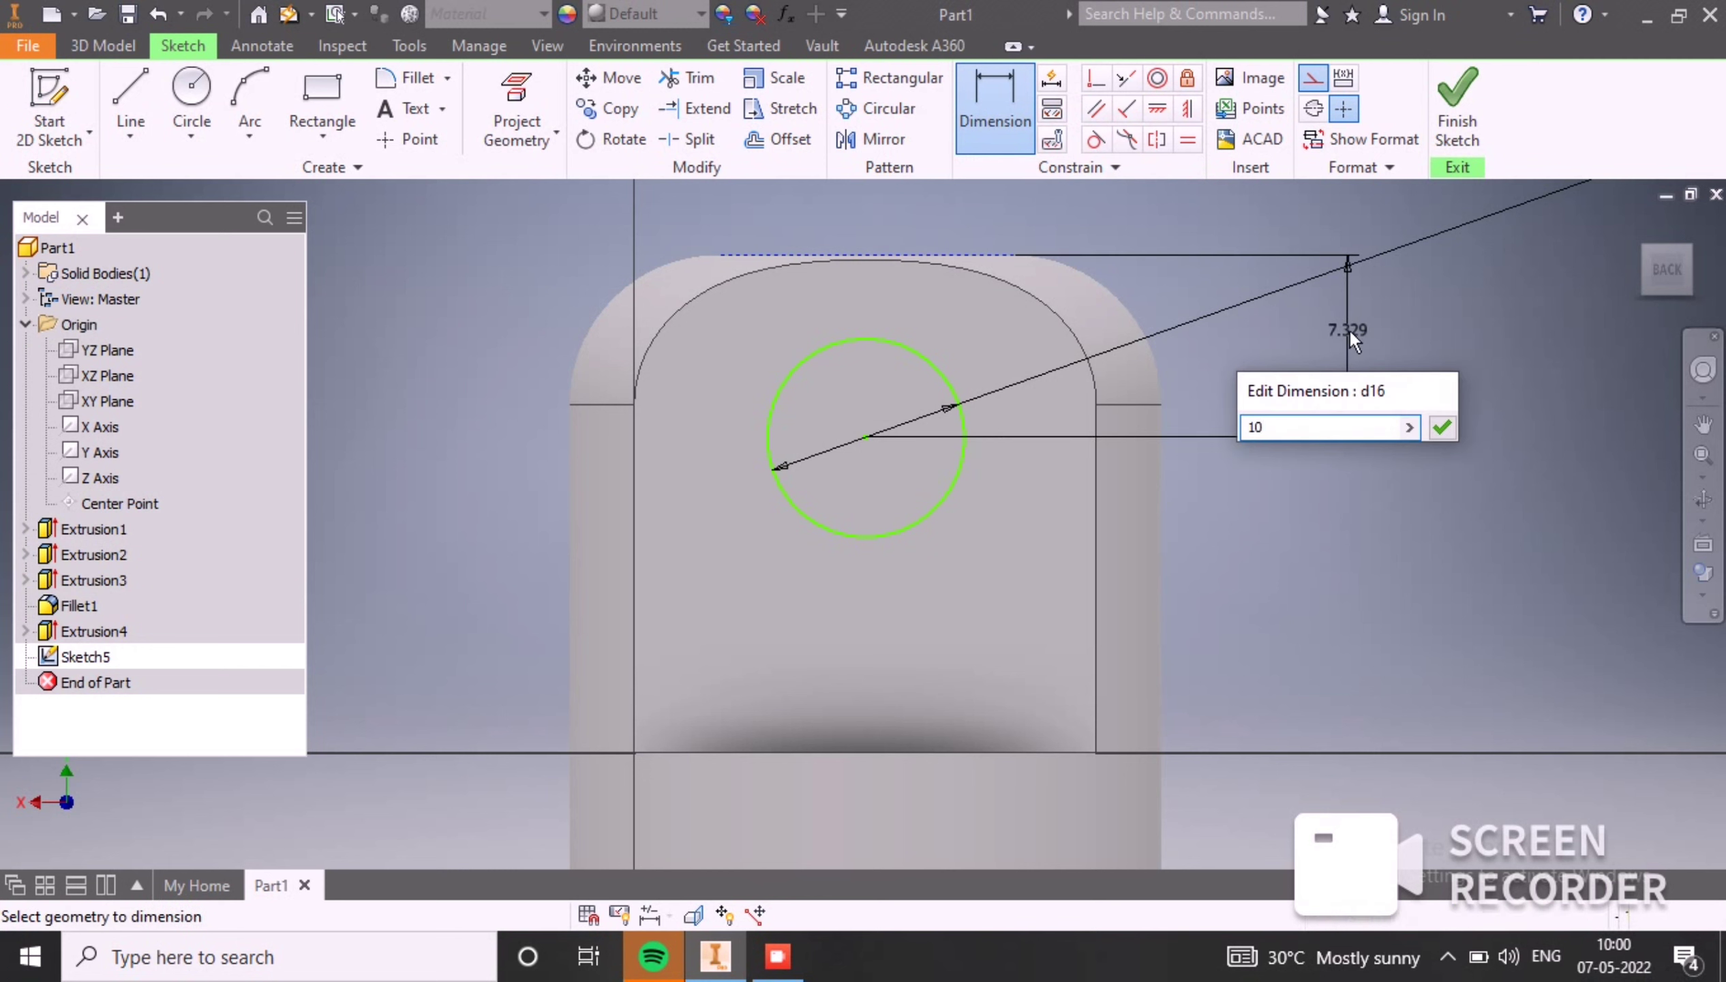
pyautogui.press('Return')
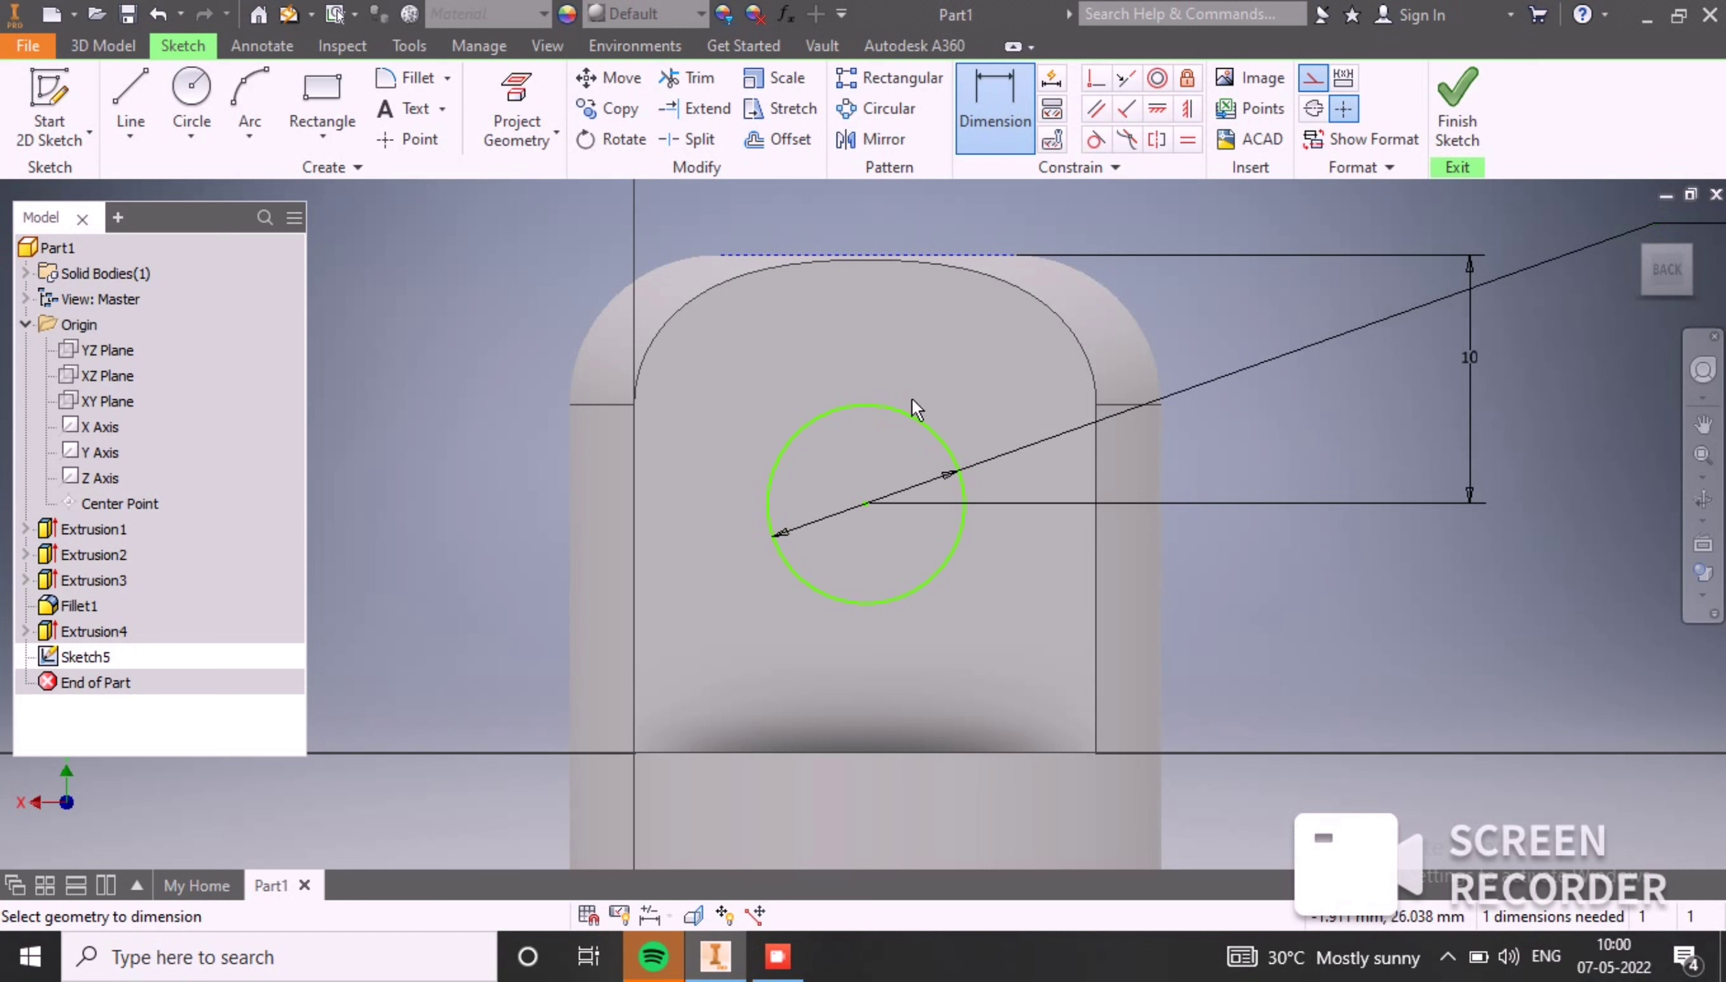
# Step: Align the circle's centre vertically with the construction line's midpoint and finish the sketch
pyautogui.click(1186, 109)
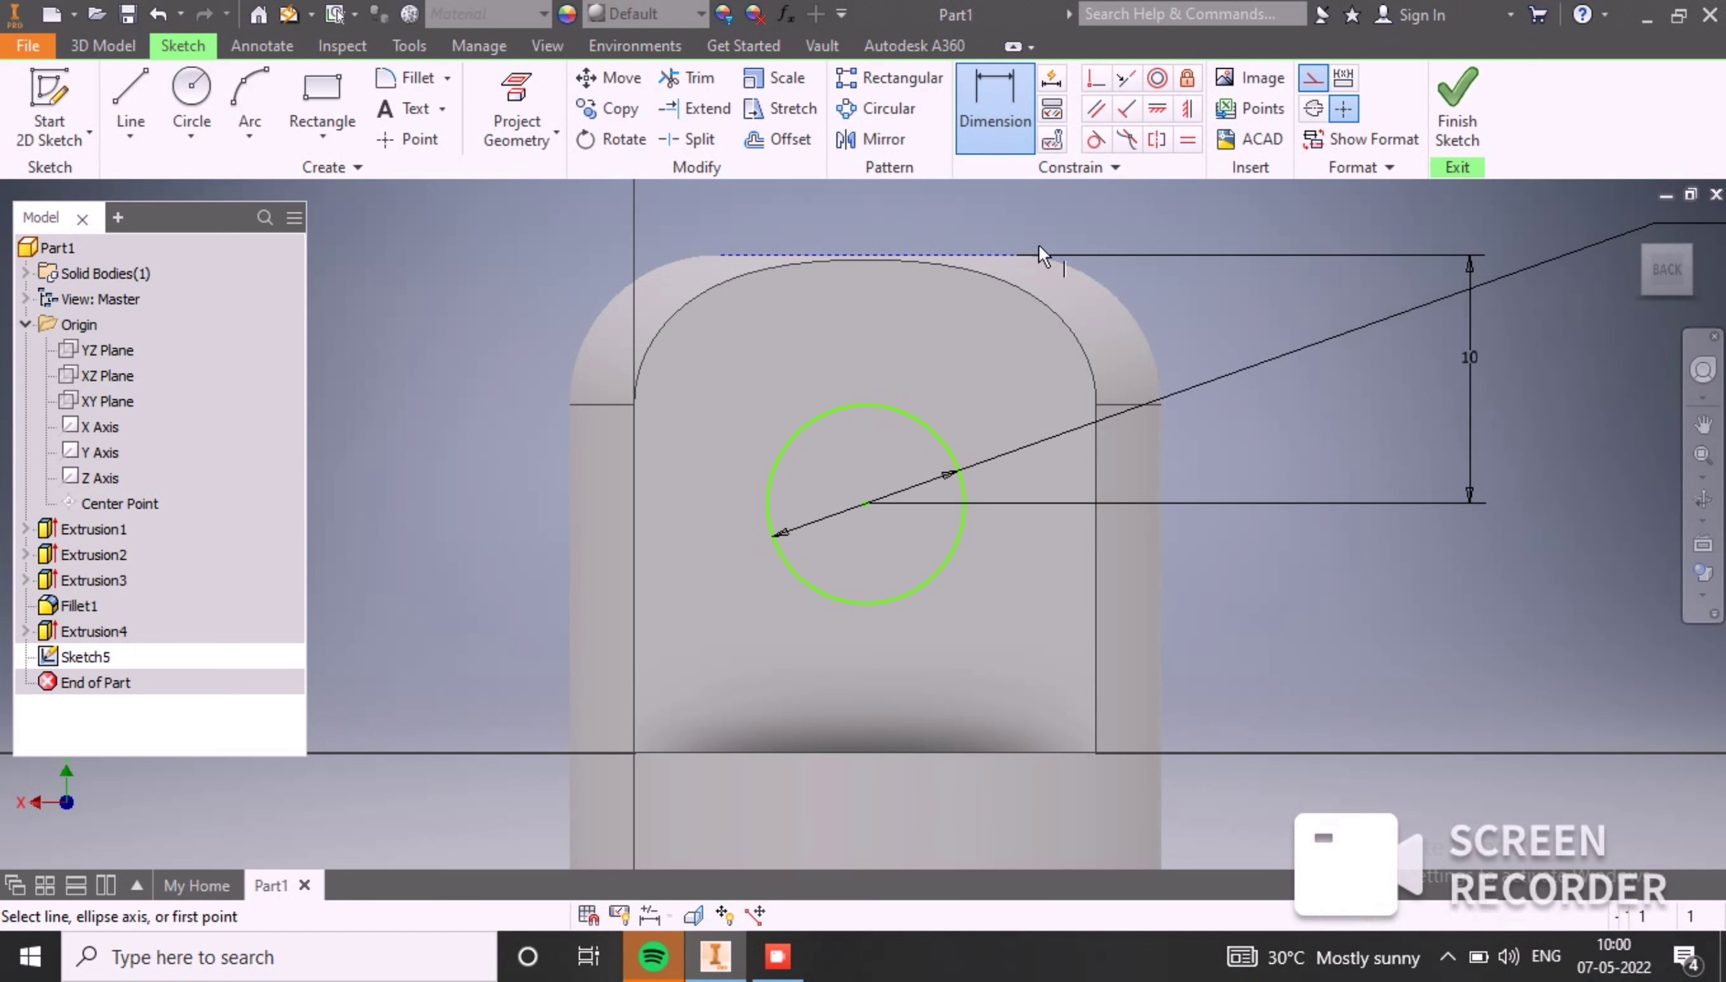
pyautogui.click(867, 256)
pyautogui.click(868, 504)
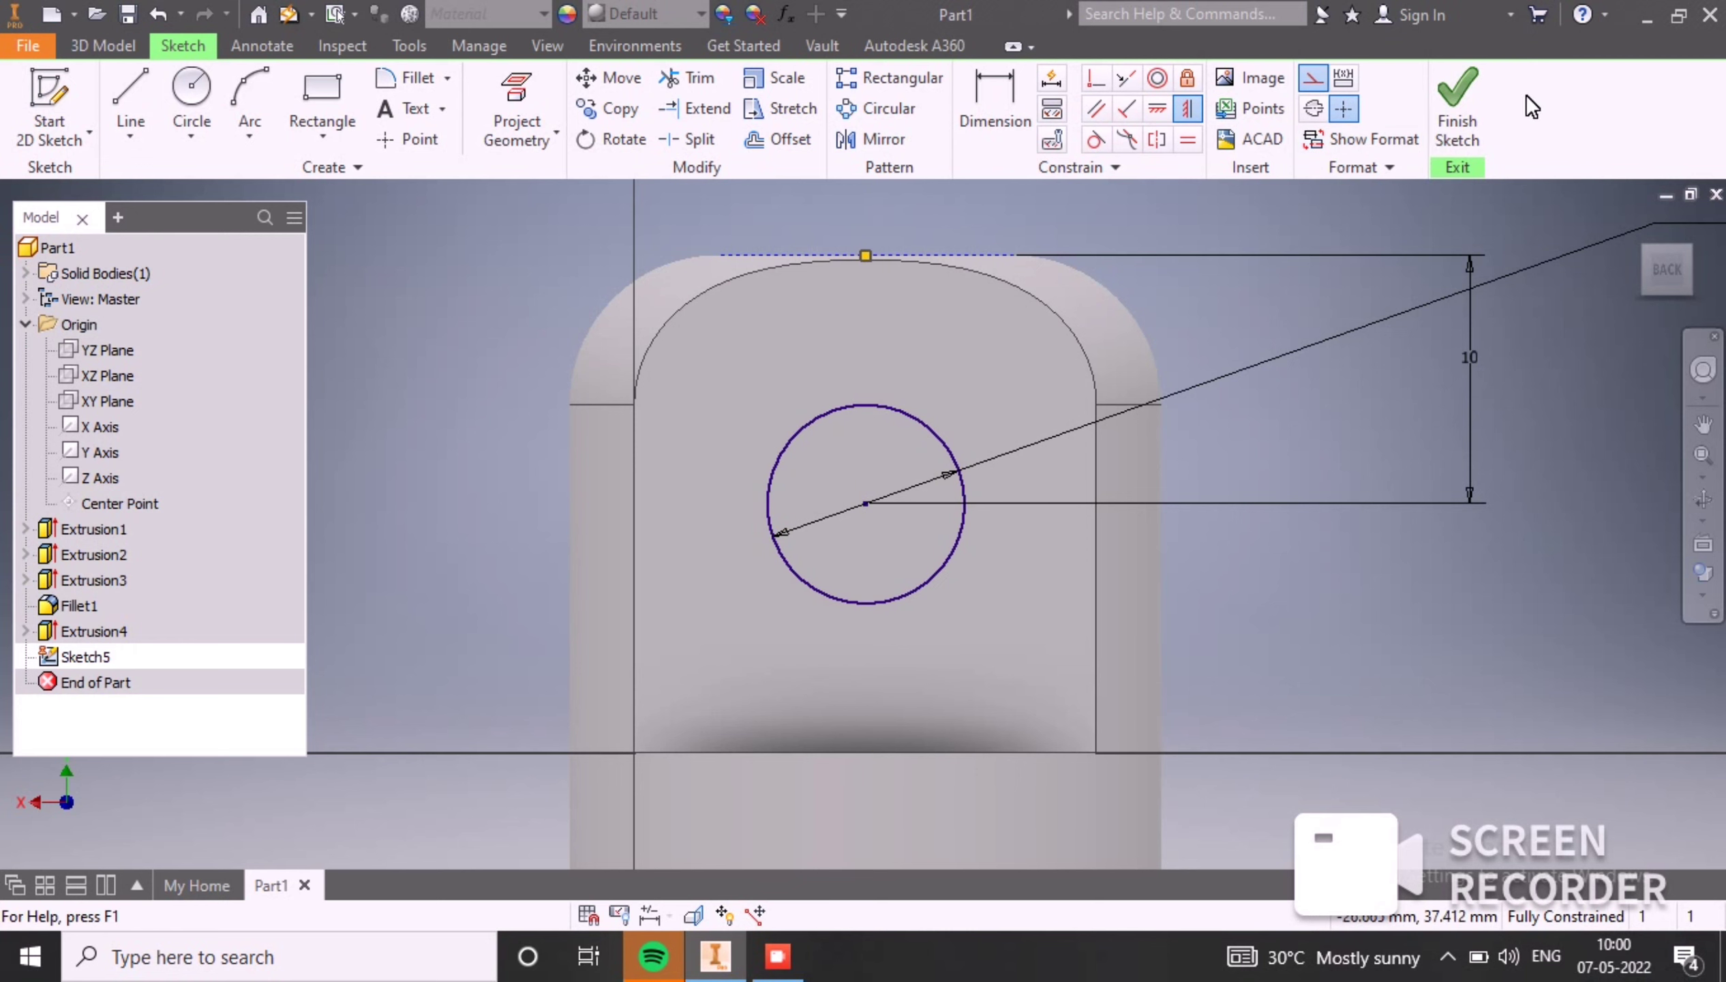
pyautogui.click(1456, 110)
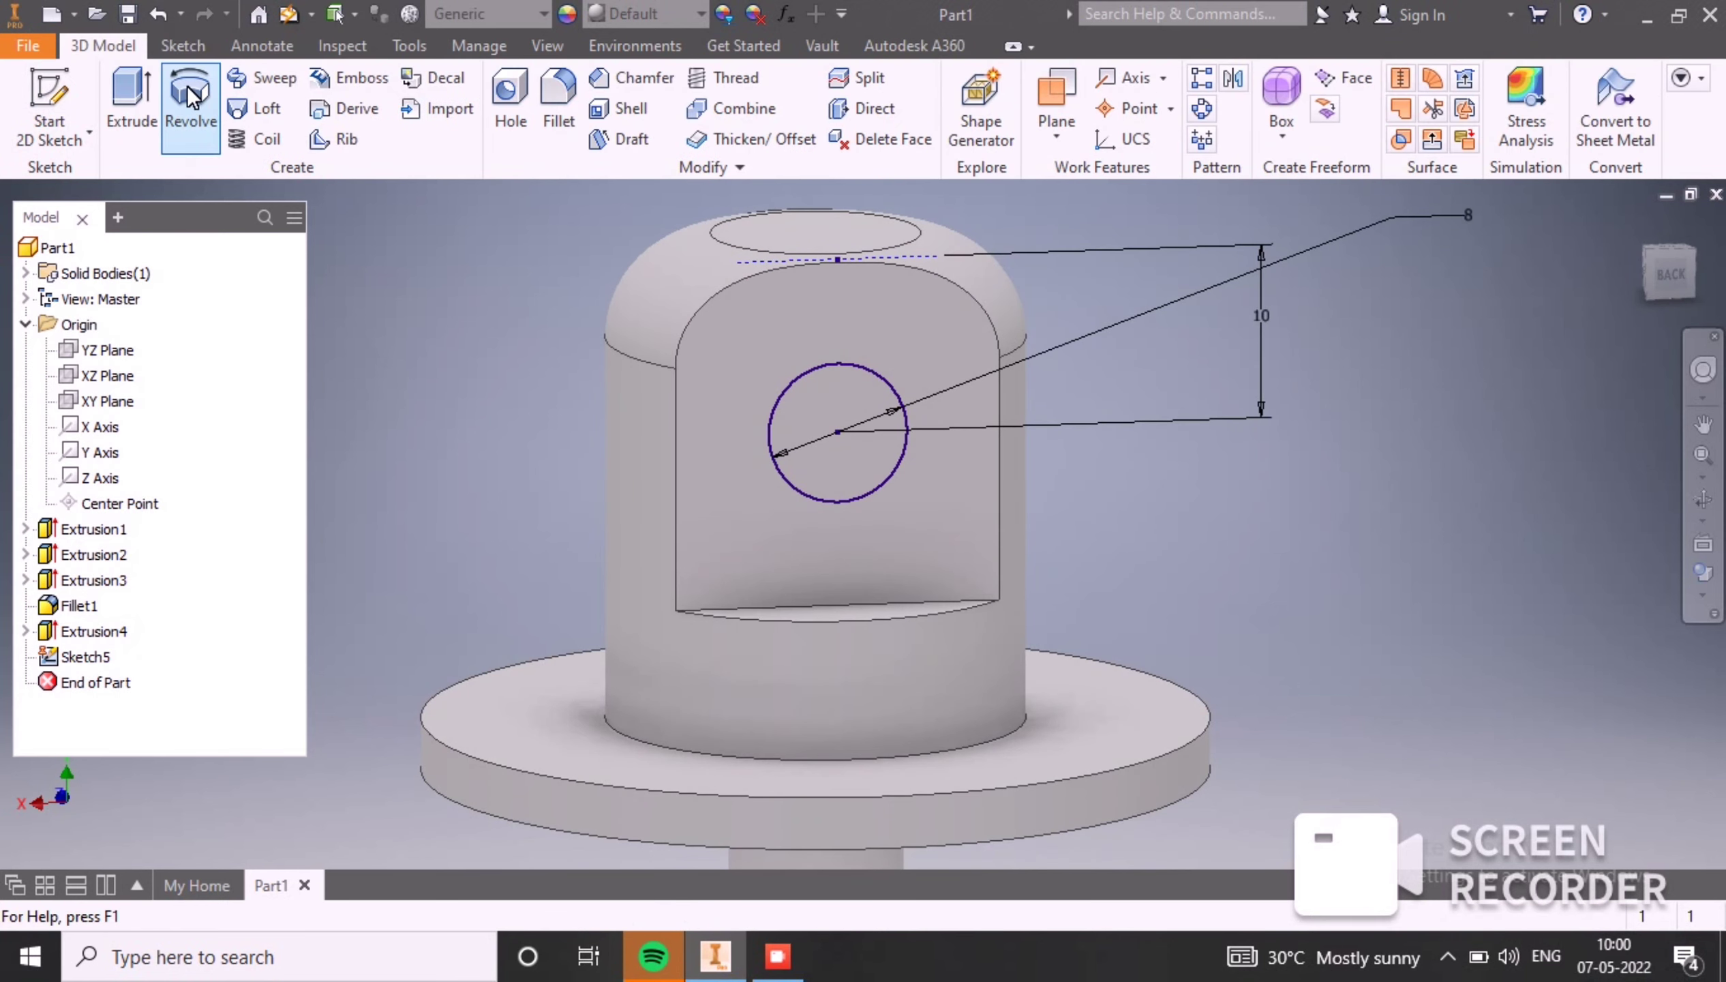
# Step: Extrude the 8 mm circle as a cut with the All extent to make a through hole across the flats
pyautogui.click(131, 103)
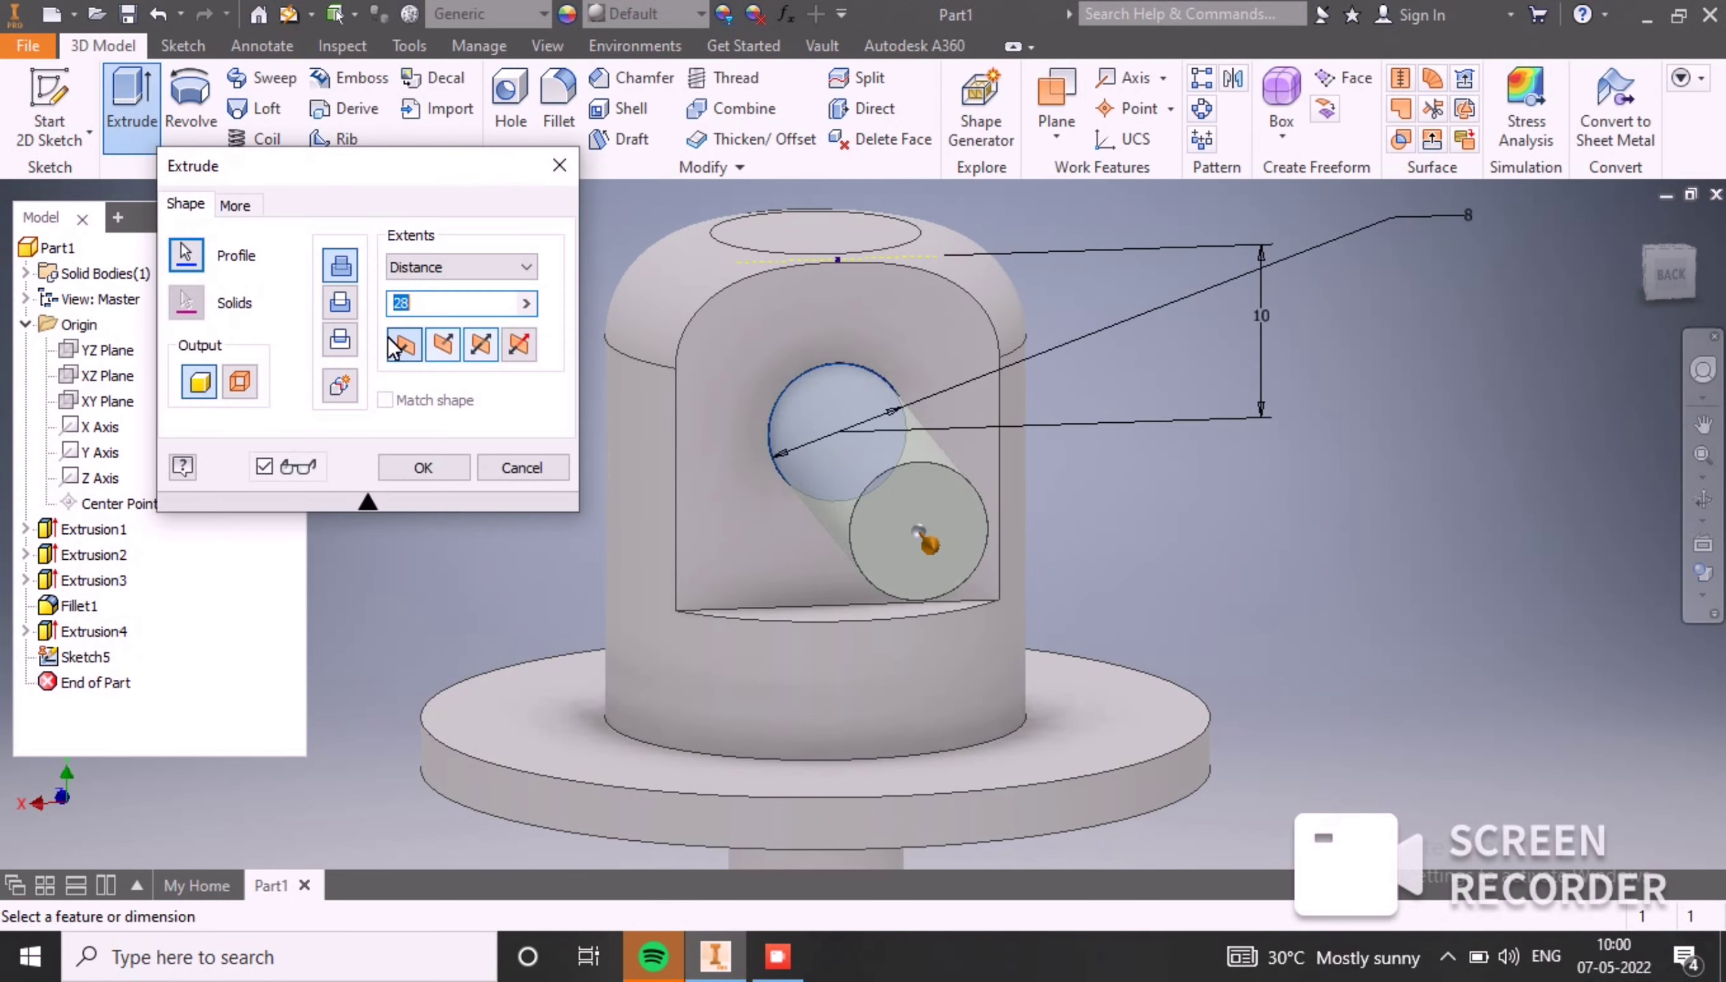
pyautogui.click(339, 301)
pyautogui.click(460, 267)
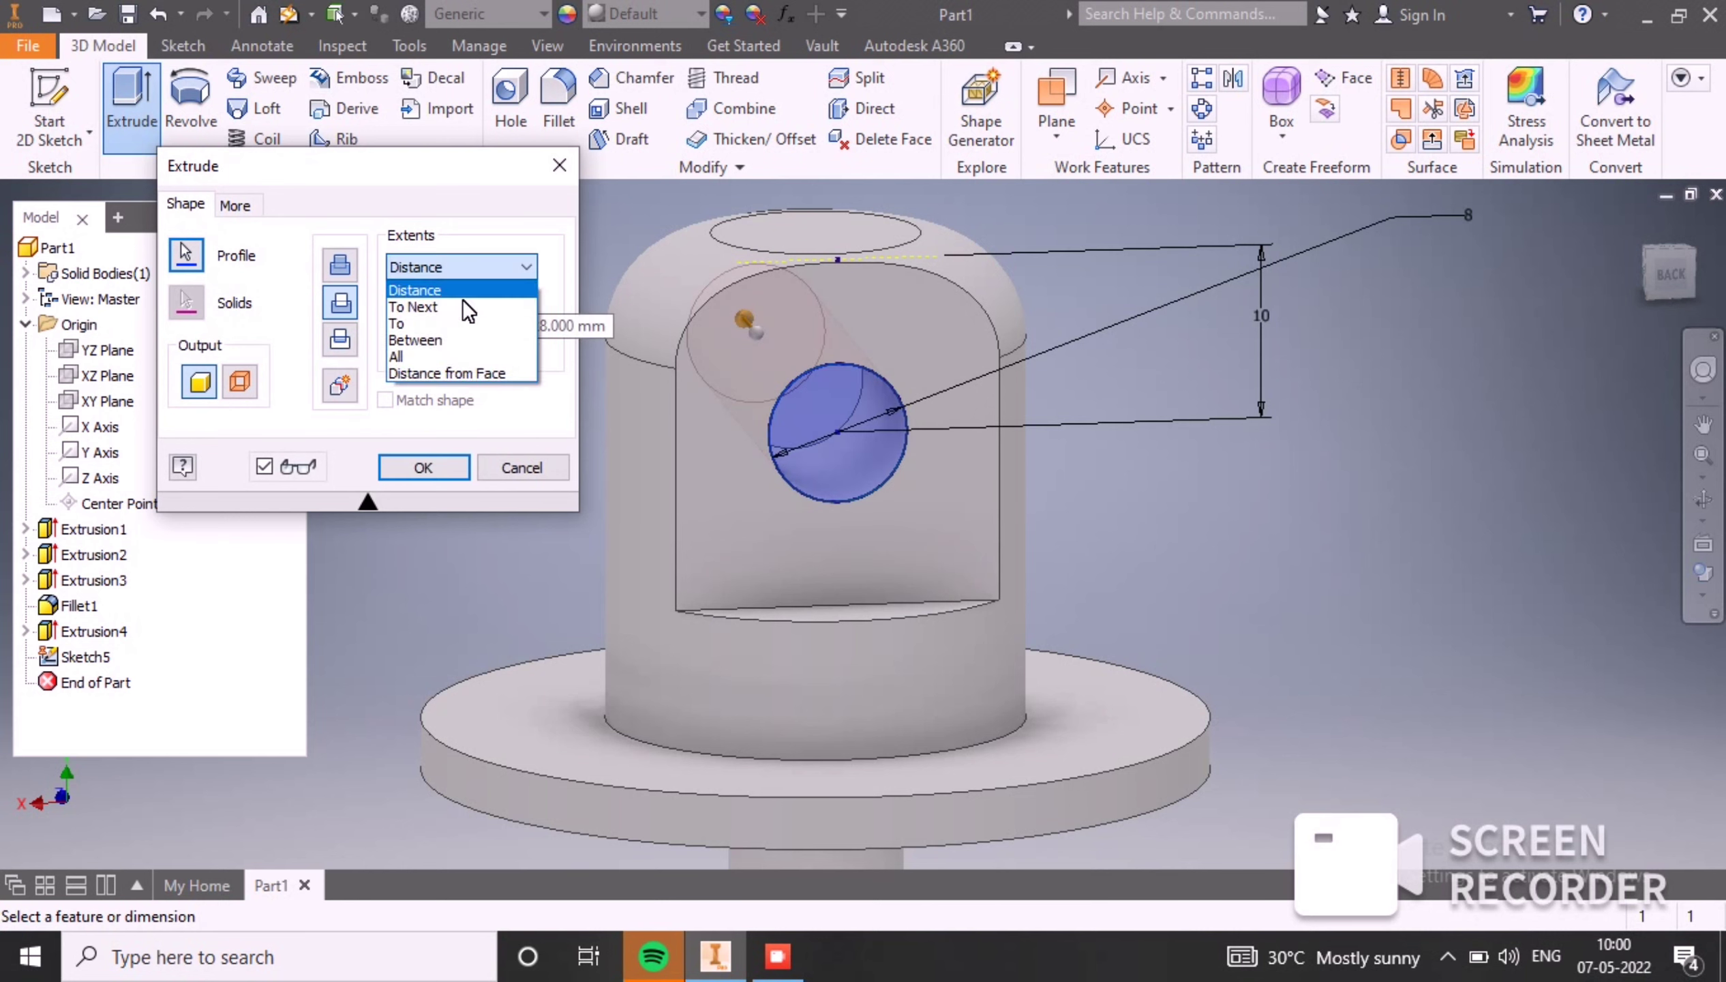
pyautogui.click(470, 355)
pyautogui.click(455, 465)
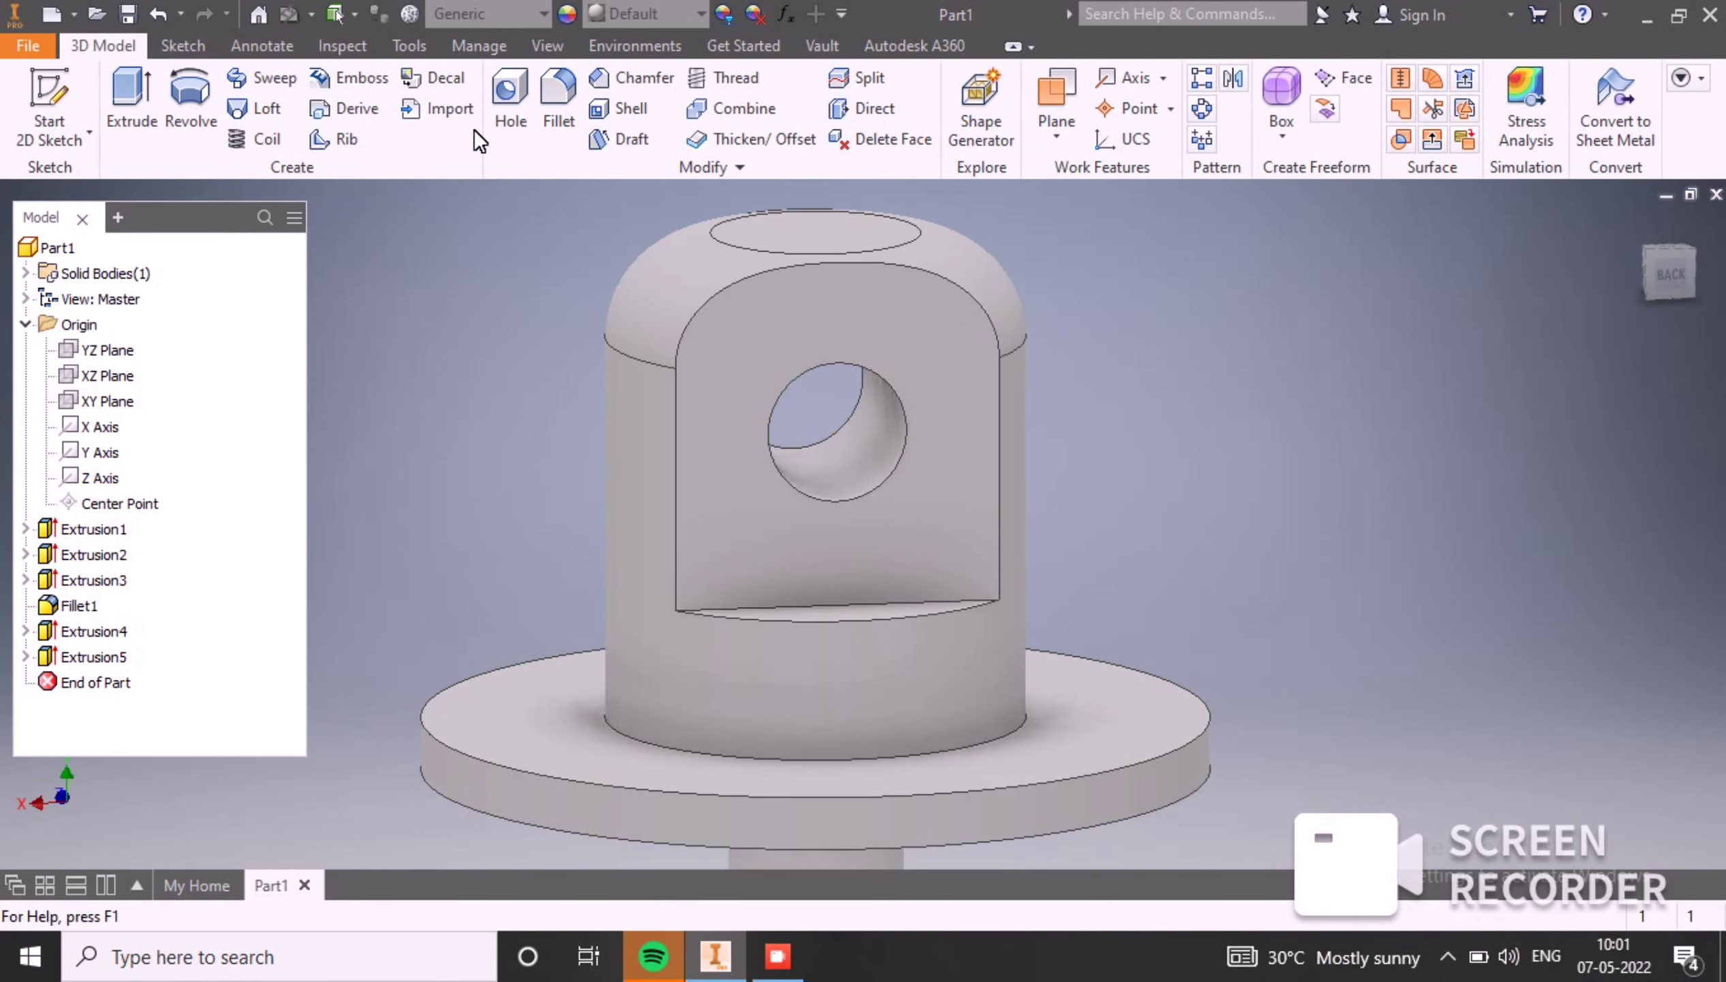
# Step: Assign the Aluminum 6061-AHC material to the part and apply an aluminum appearance
pyautogui.click(508, 15)
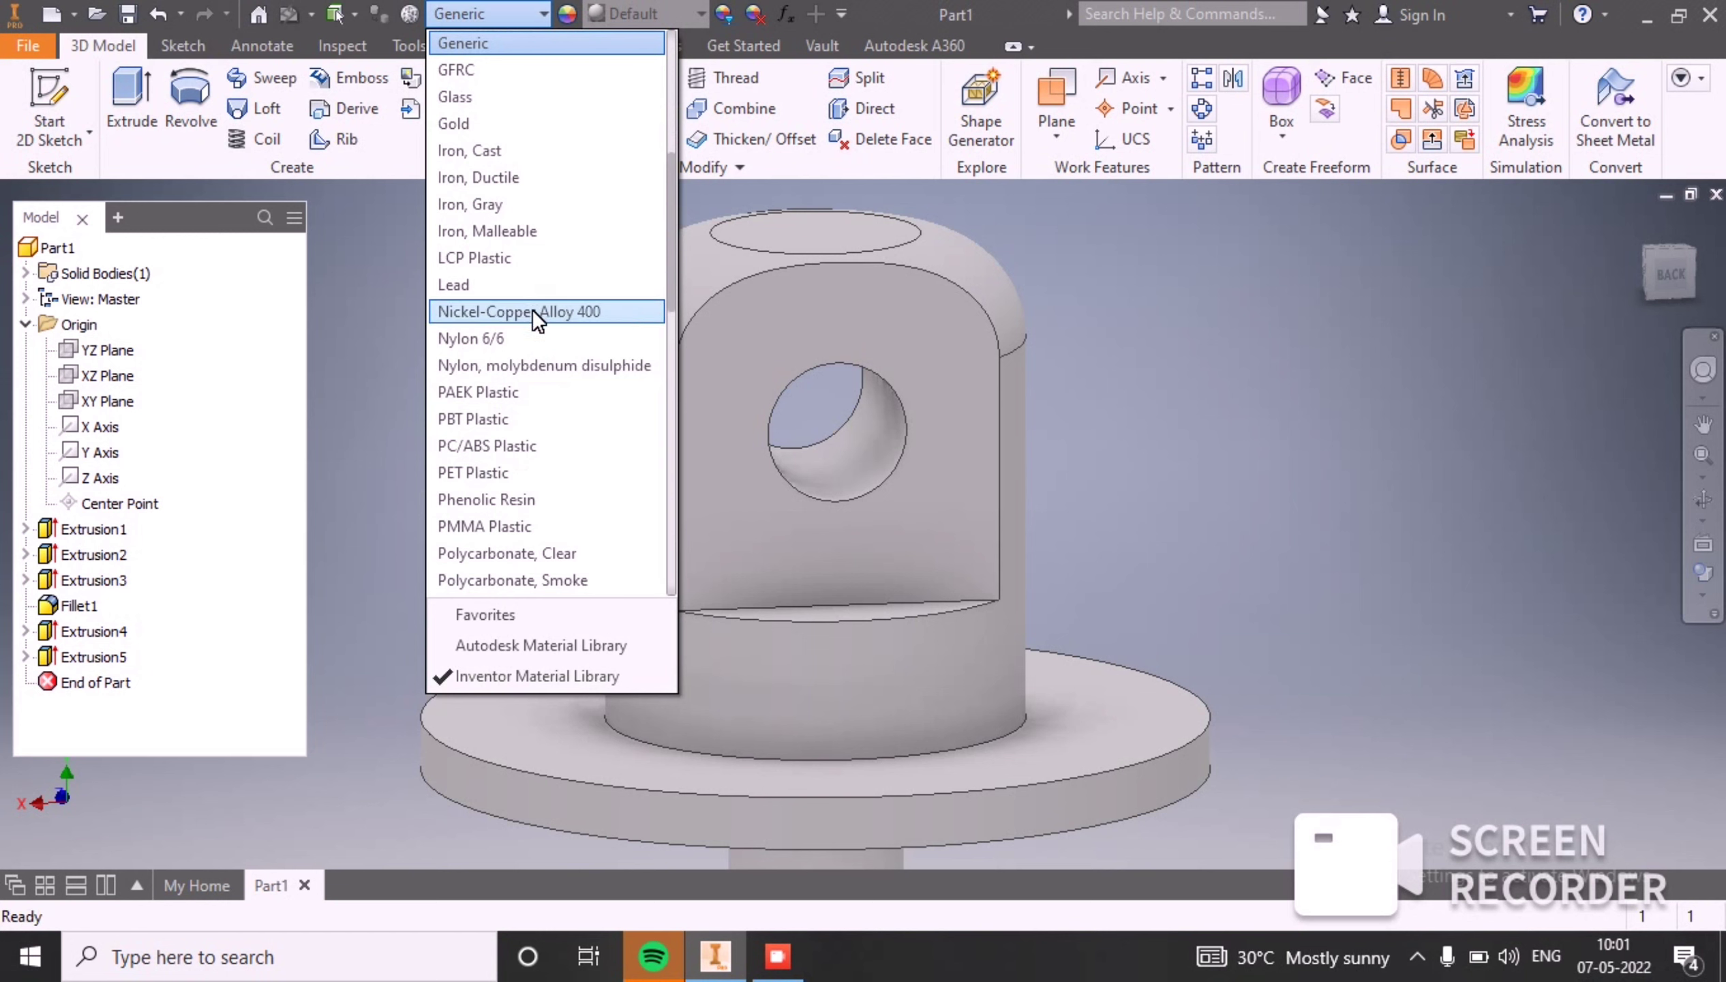
pyautogui.scroll(5, 540, 349)
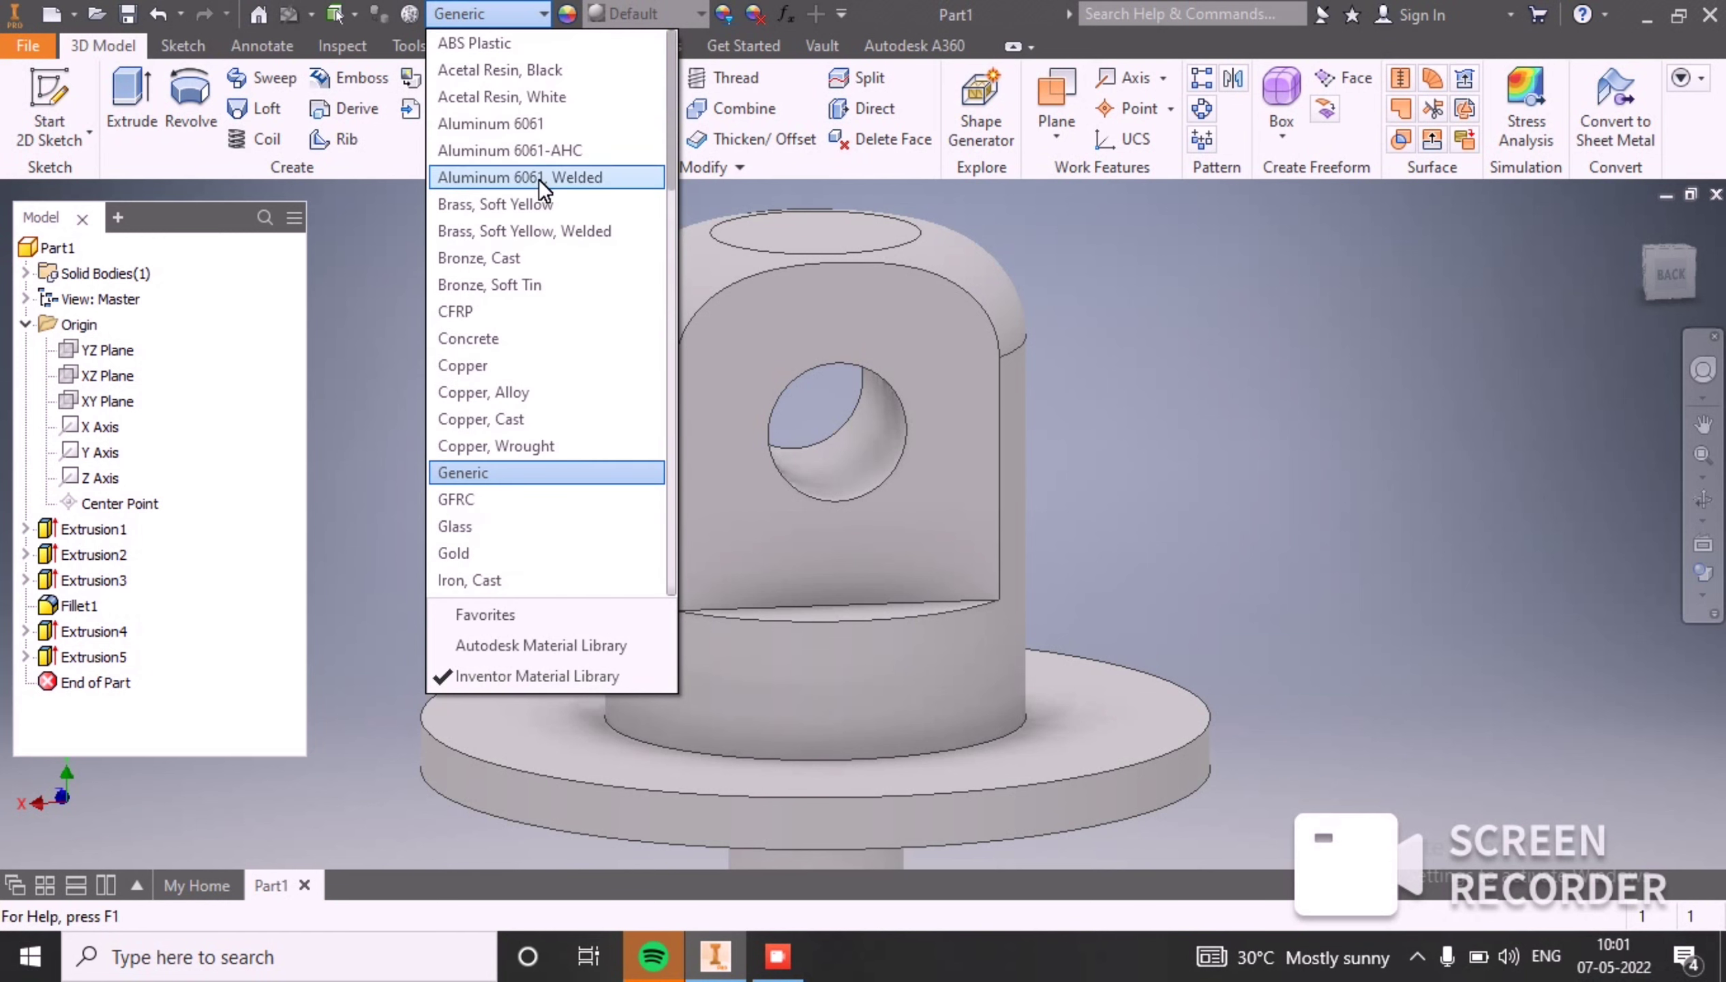
pyautogui.click(550, 149)
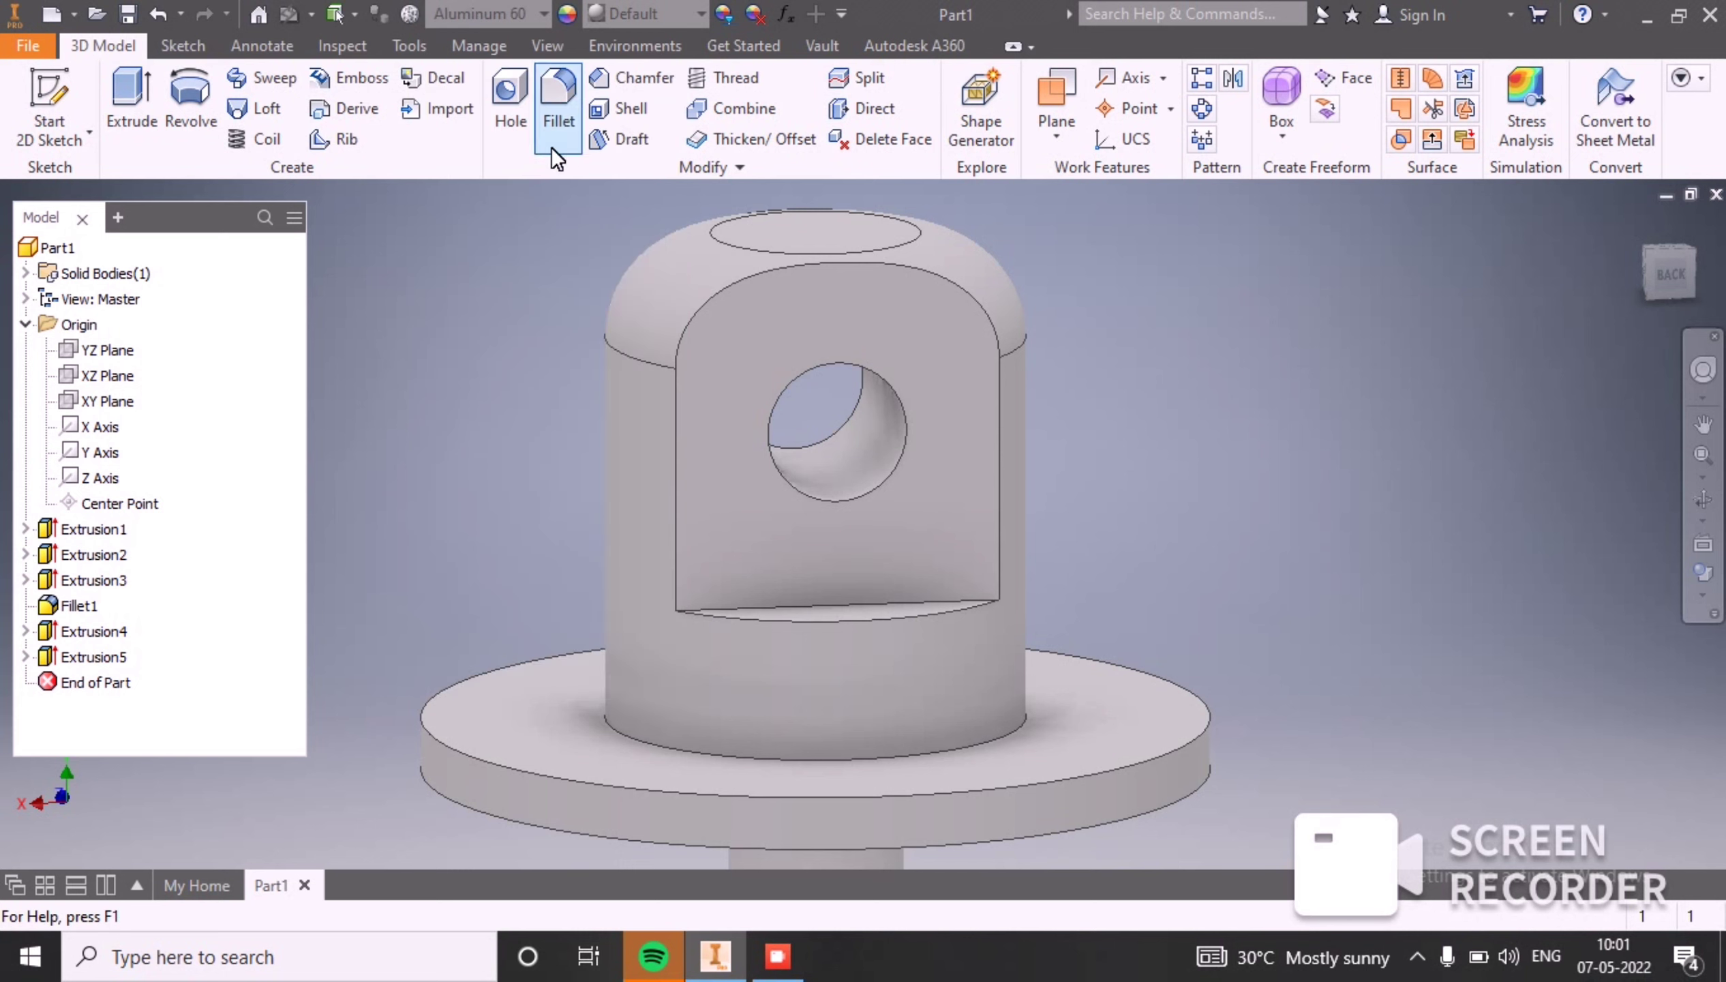
pyautogui.click(685, 21)
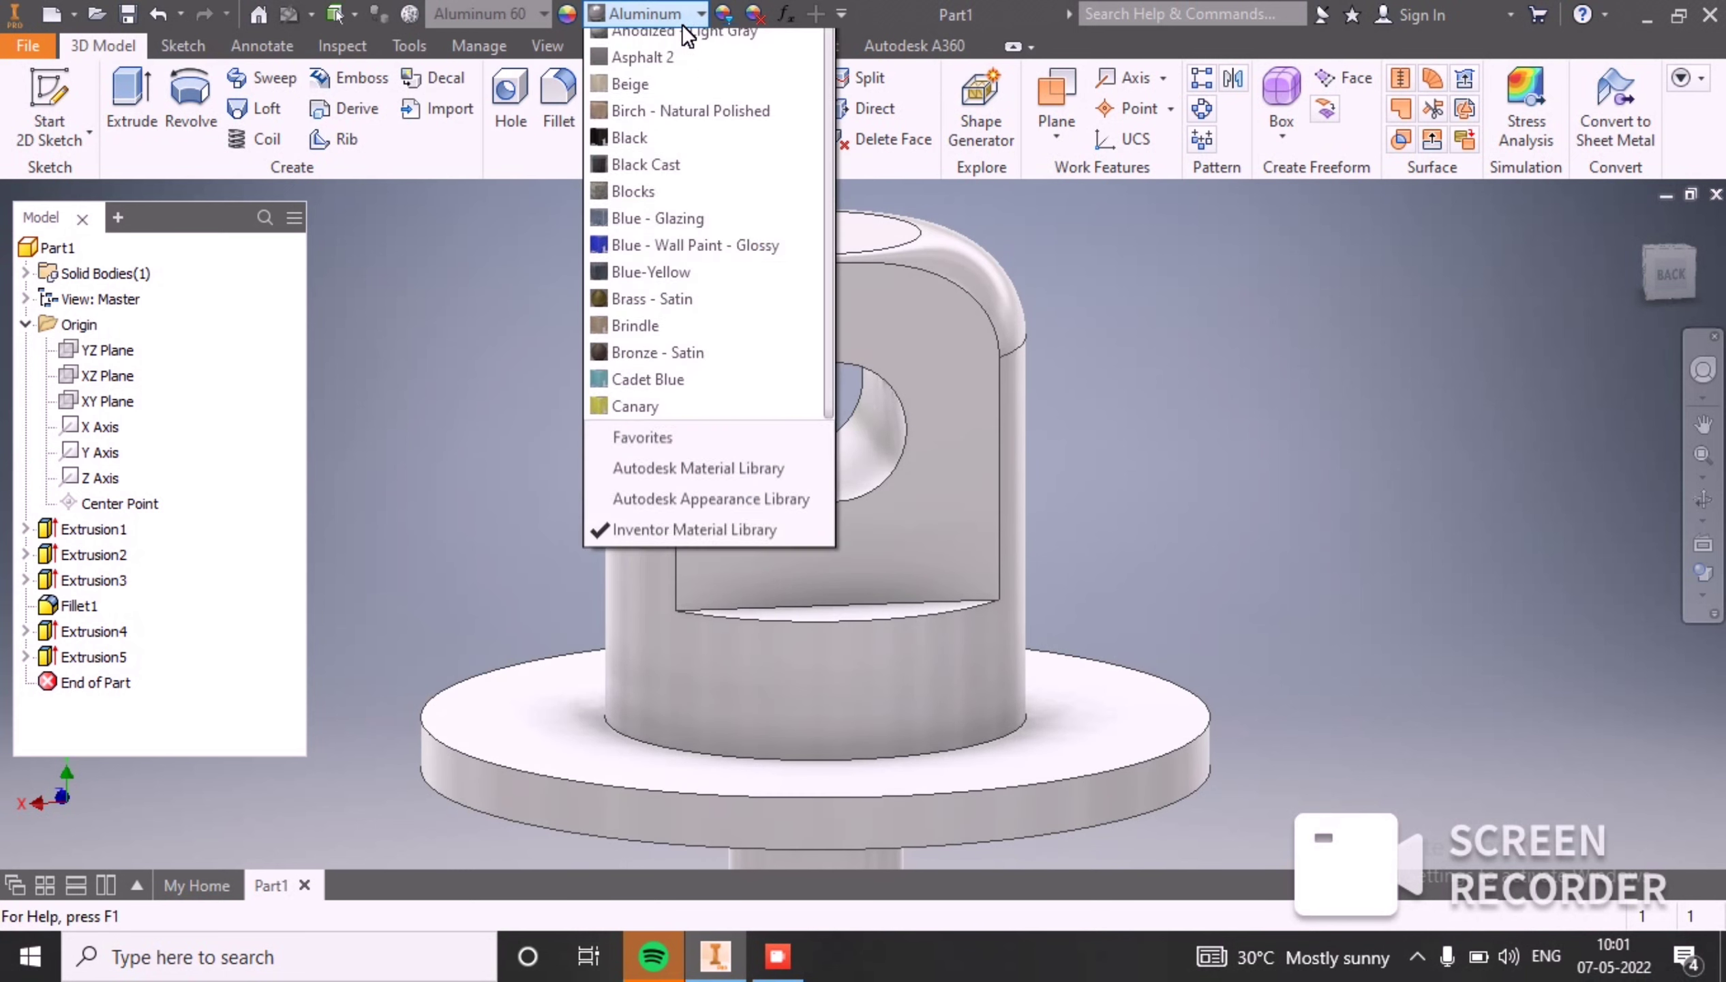
pyautogui.click(702, 105)
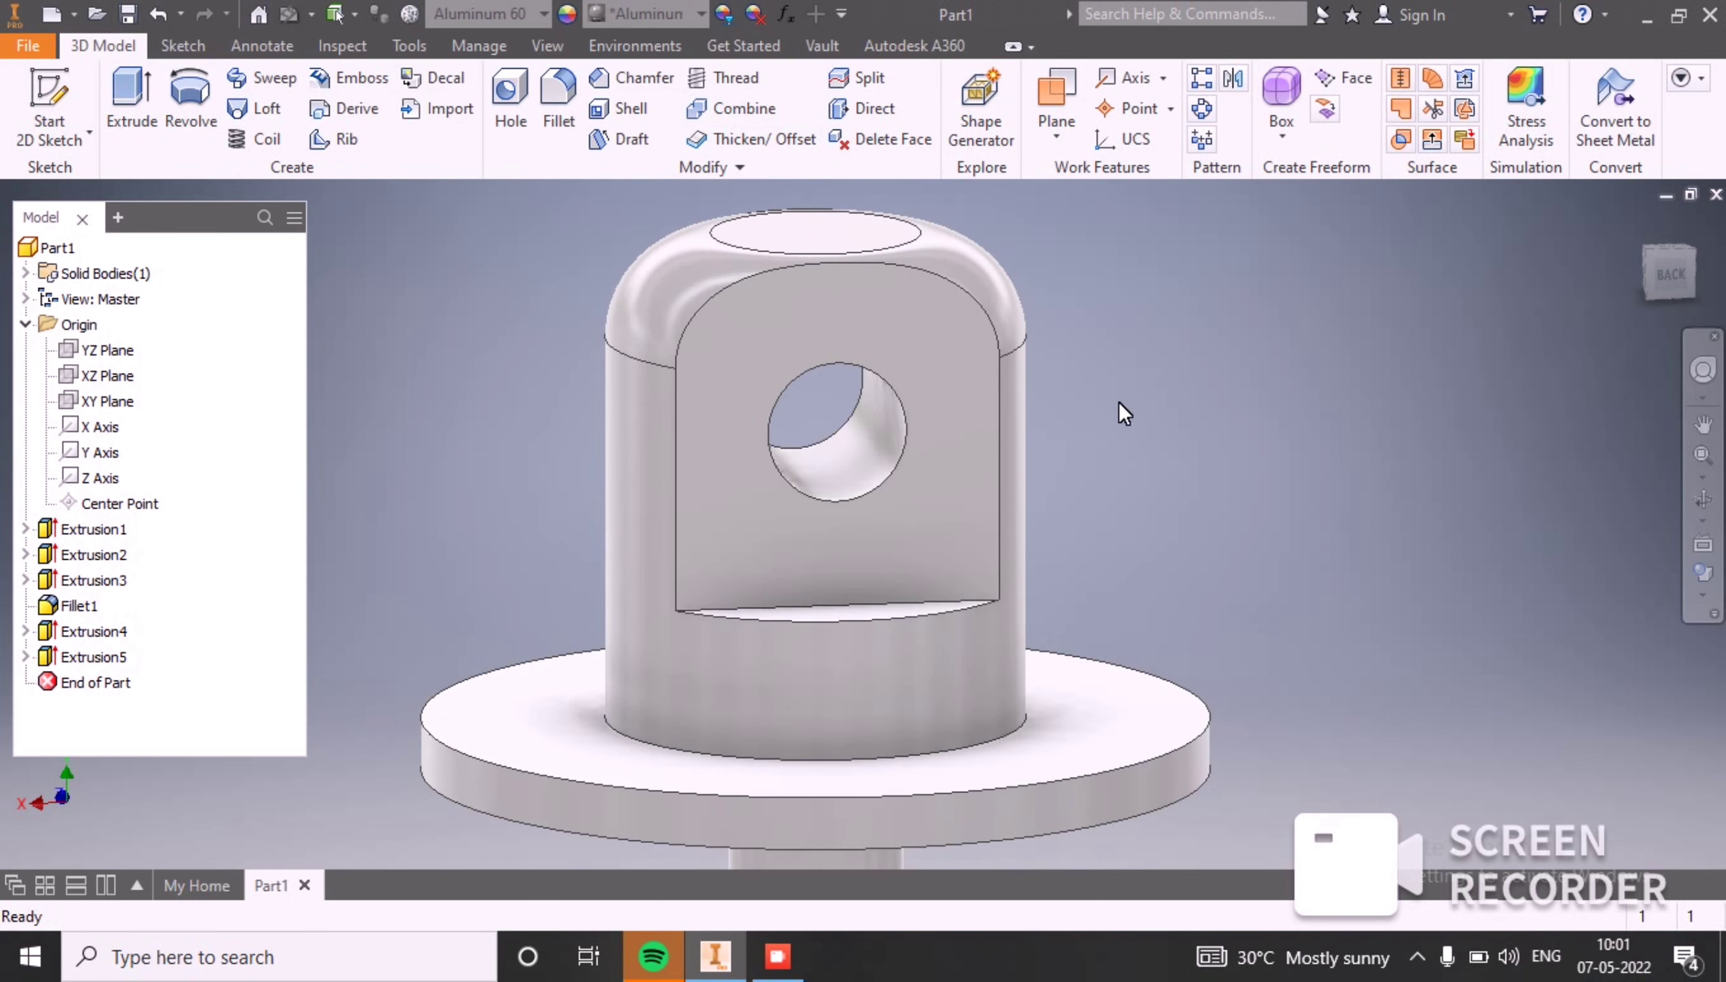
pyautogui.scroll(8, 1043, 426)
pyautogui.scroll(-7, 1042, 426)
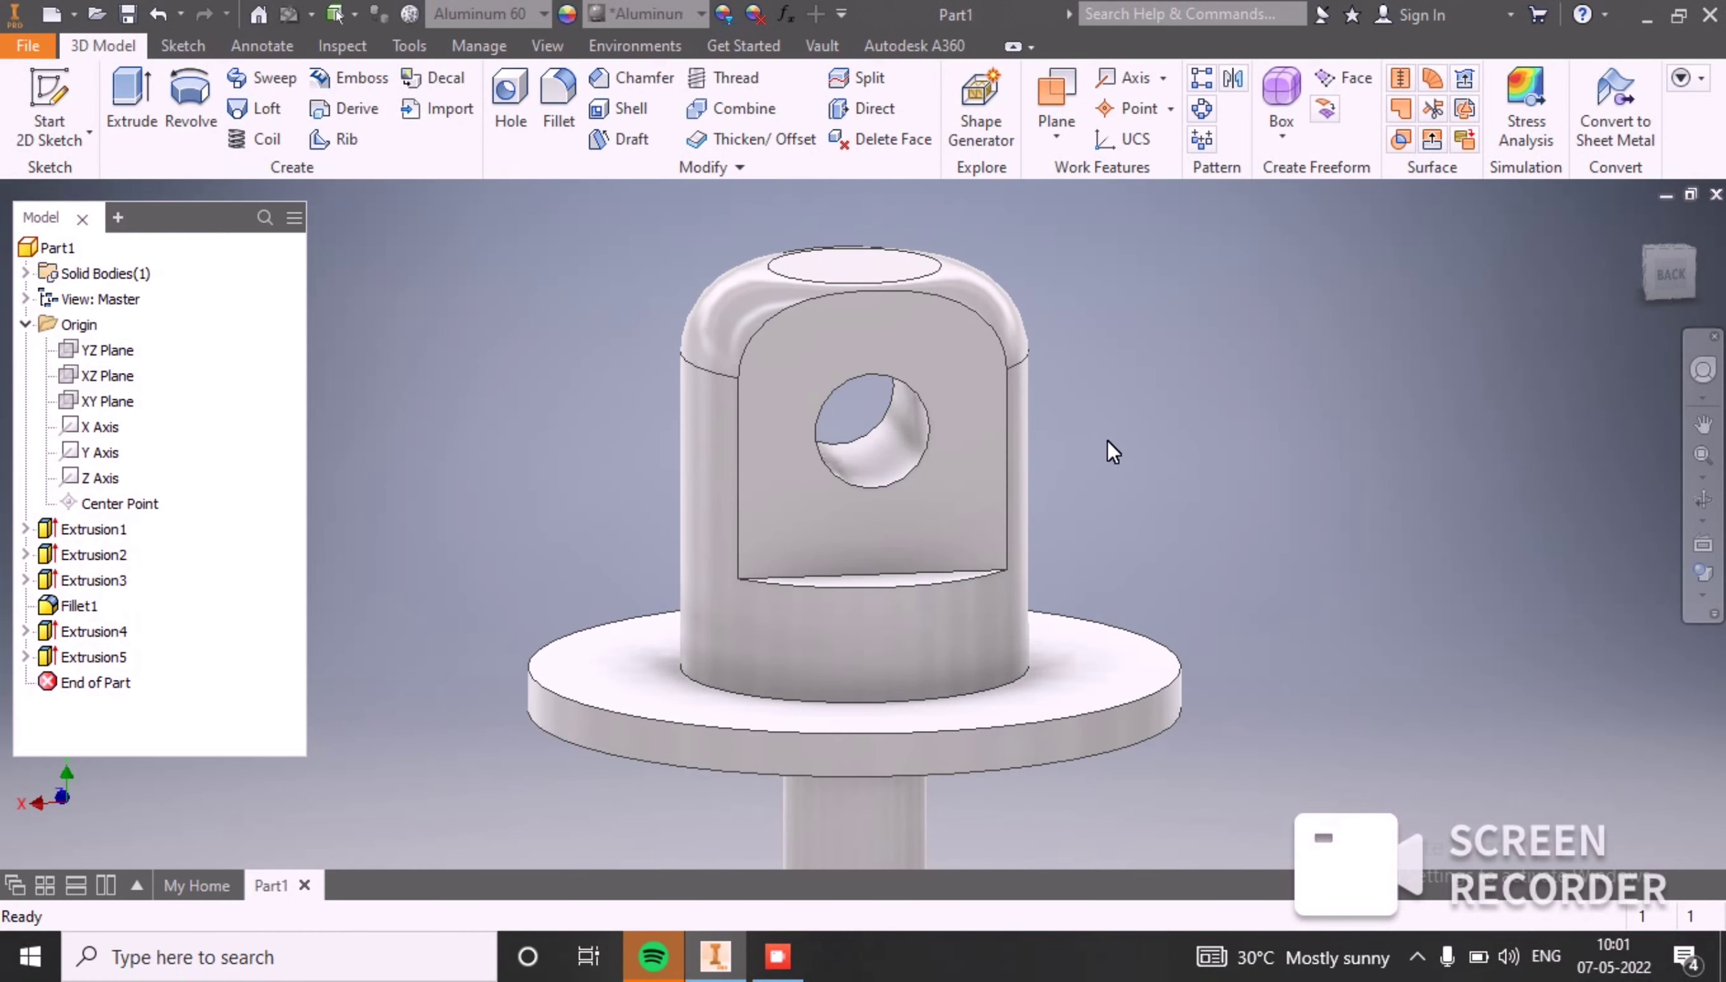
pyautogui.moveTo(1100, 403); pyautogui.dragTo(1029, 358, button='middle')
pyautogui.scroll(4, 1012, 370)
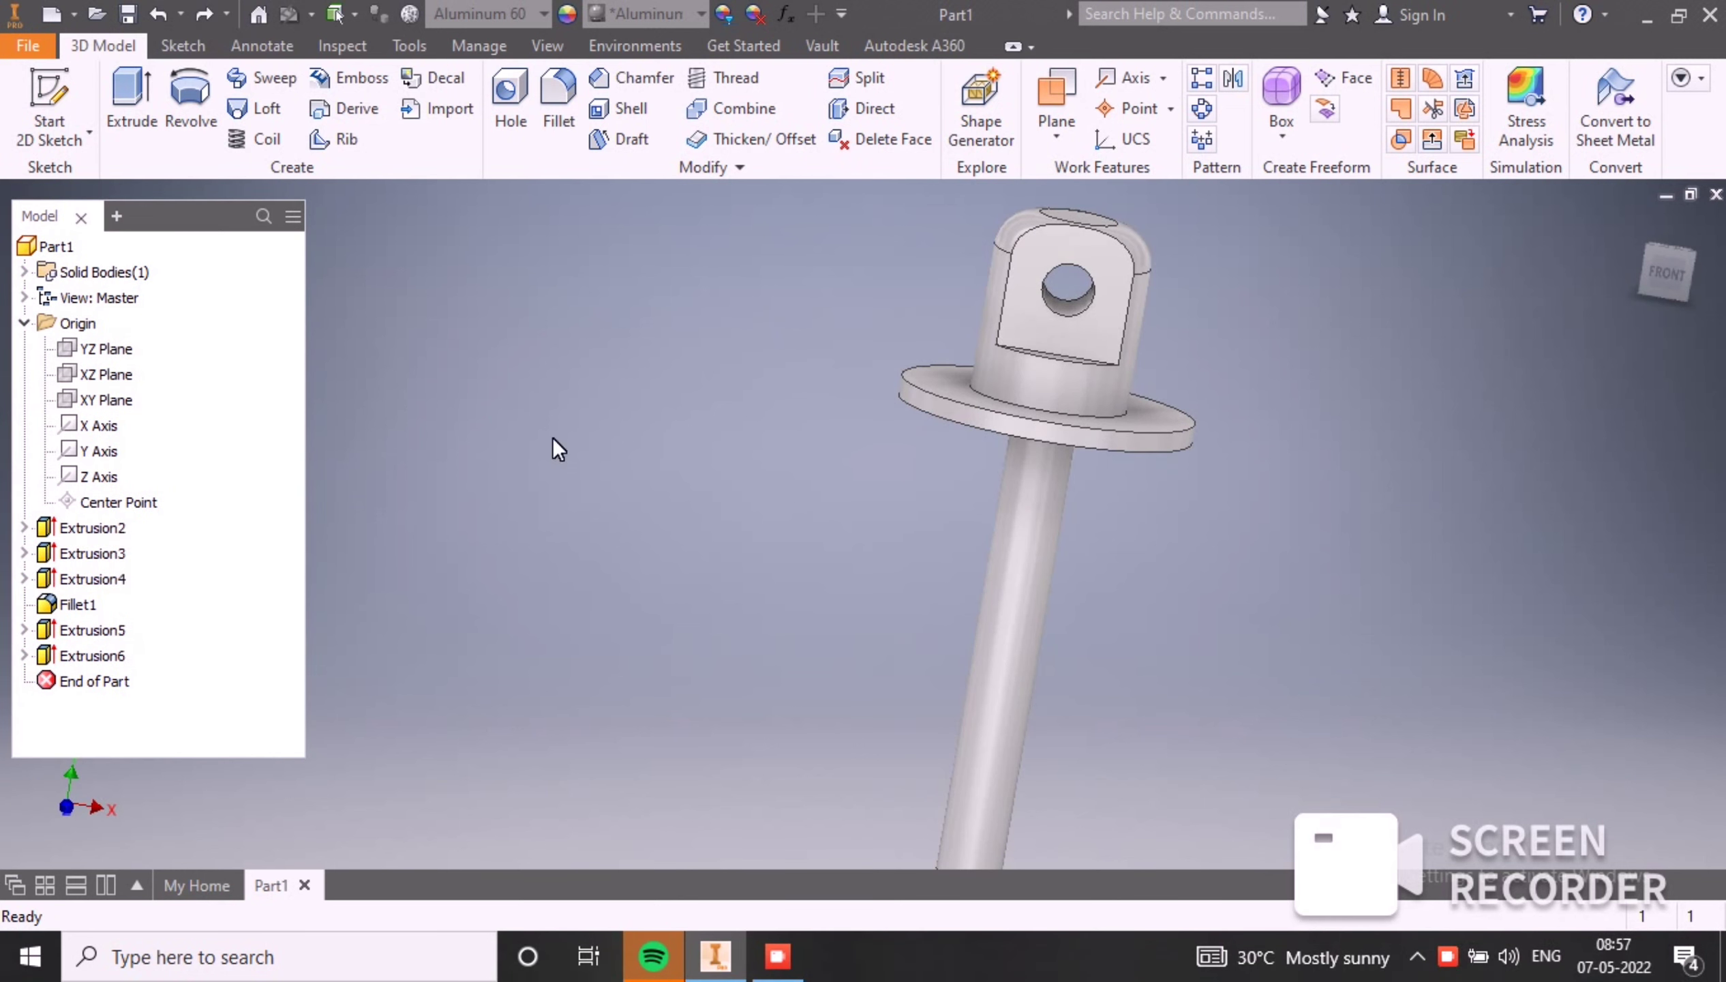
# Step: Start a new sketch on the XY plane and slice the model graphics at the sketch plane
pyautogui.click(113, 401)
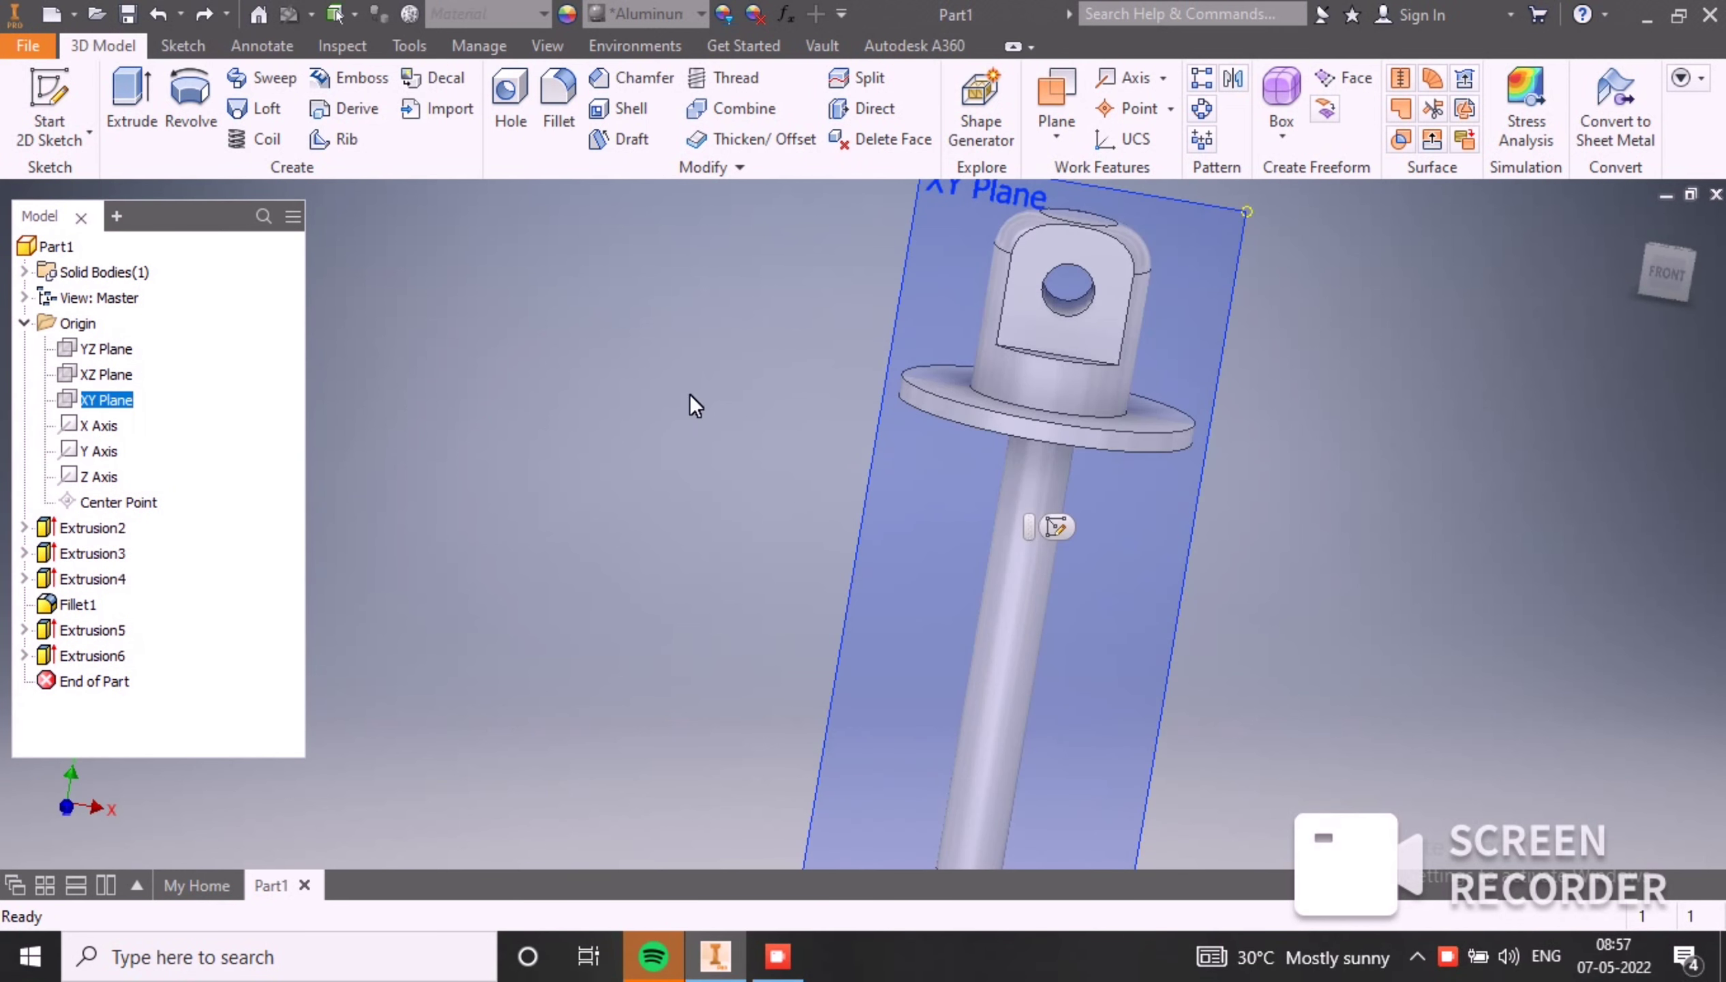
pyautogui.click(1061, 528)
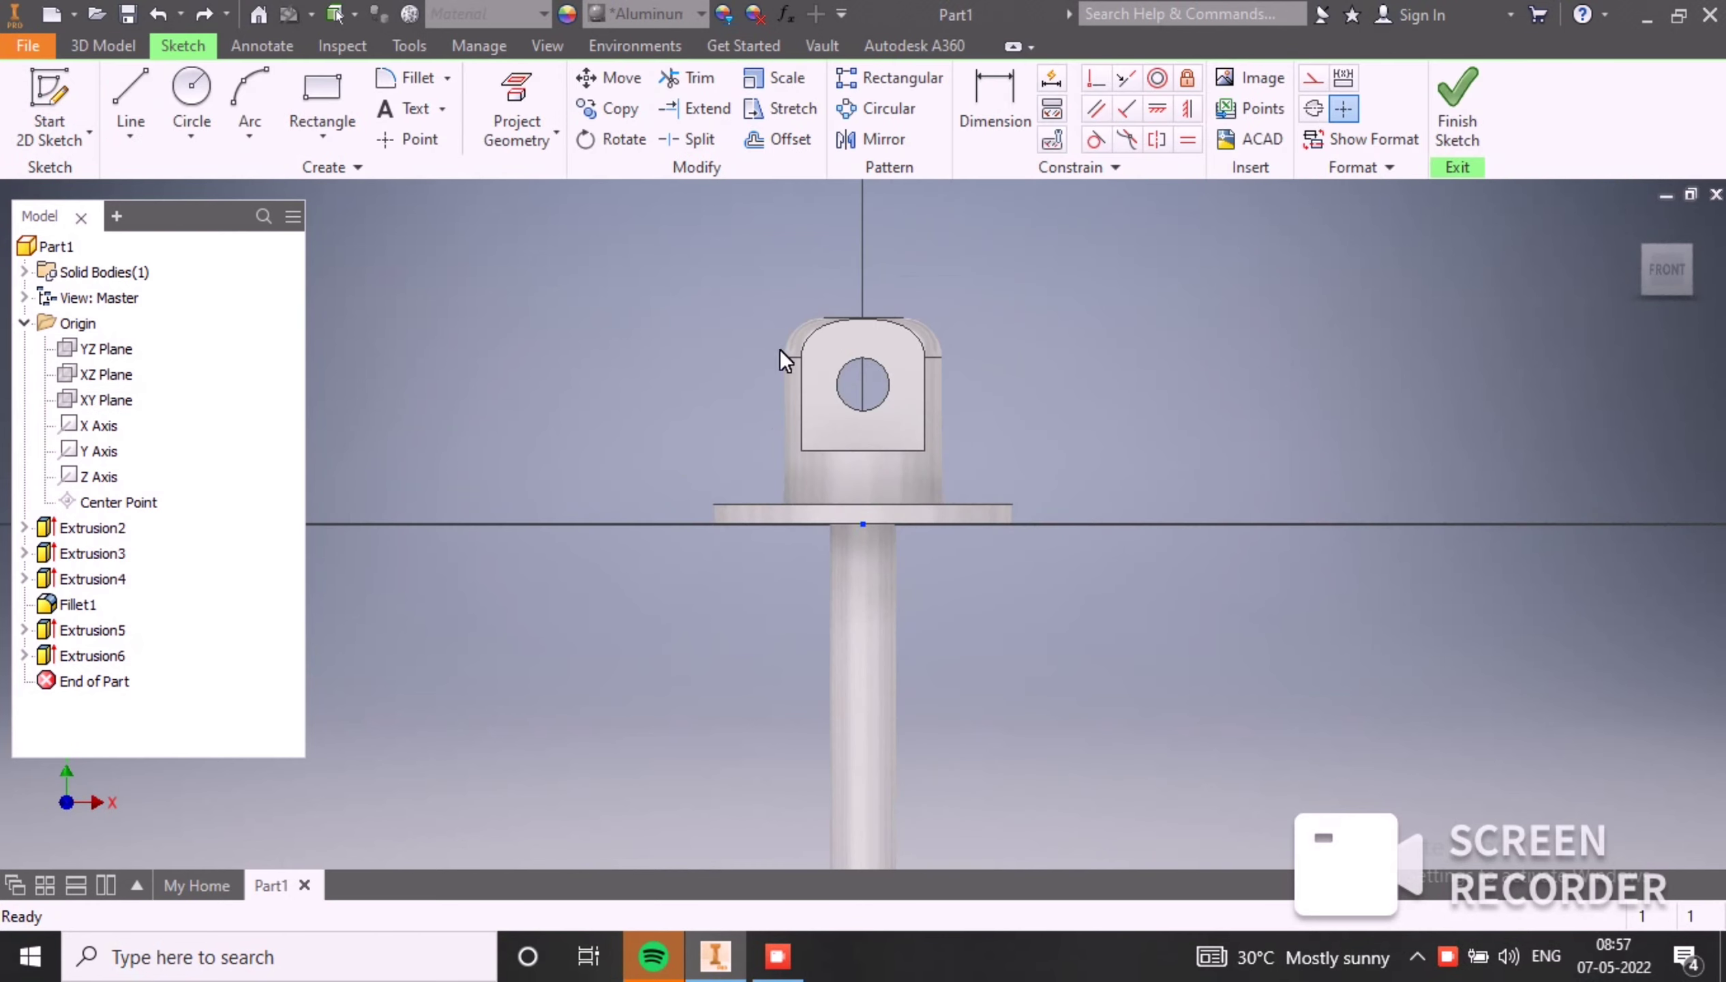
pyautogui.click(698, 909)
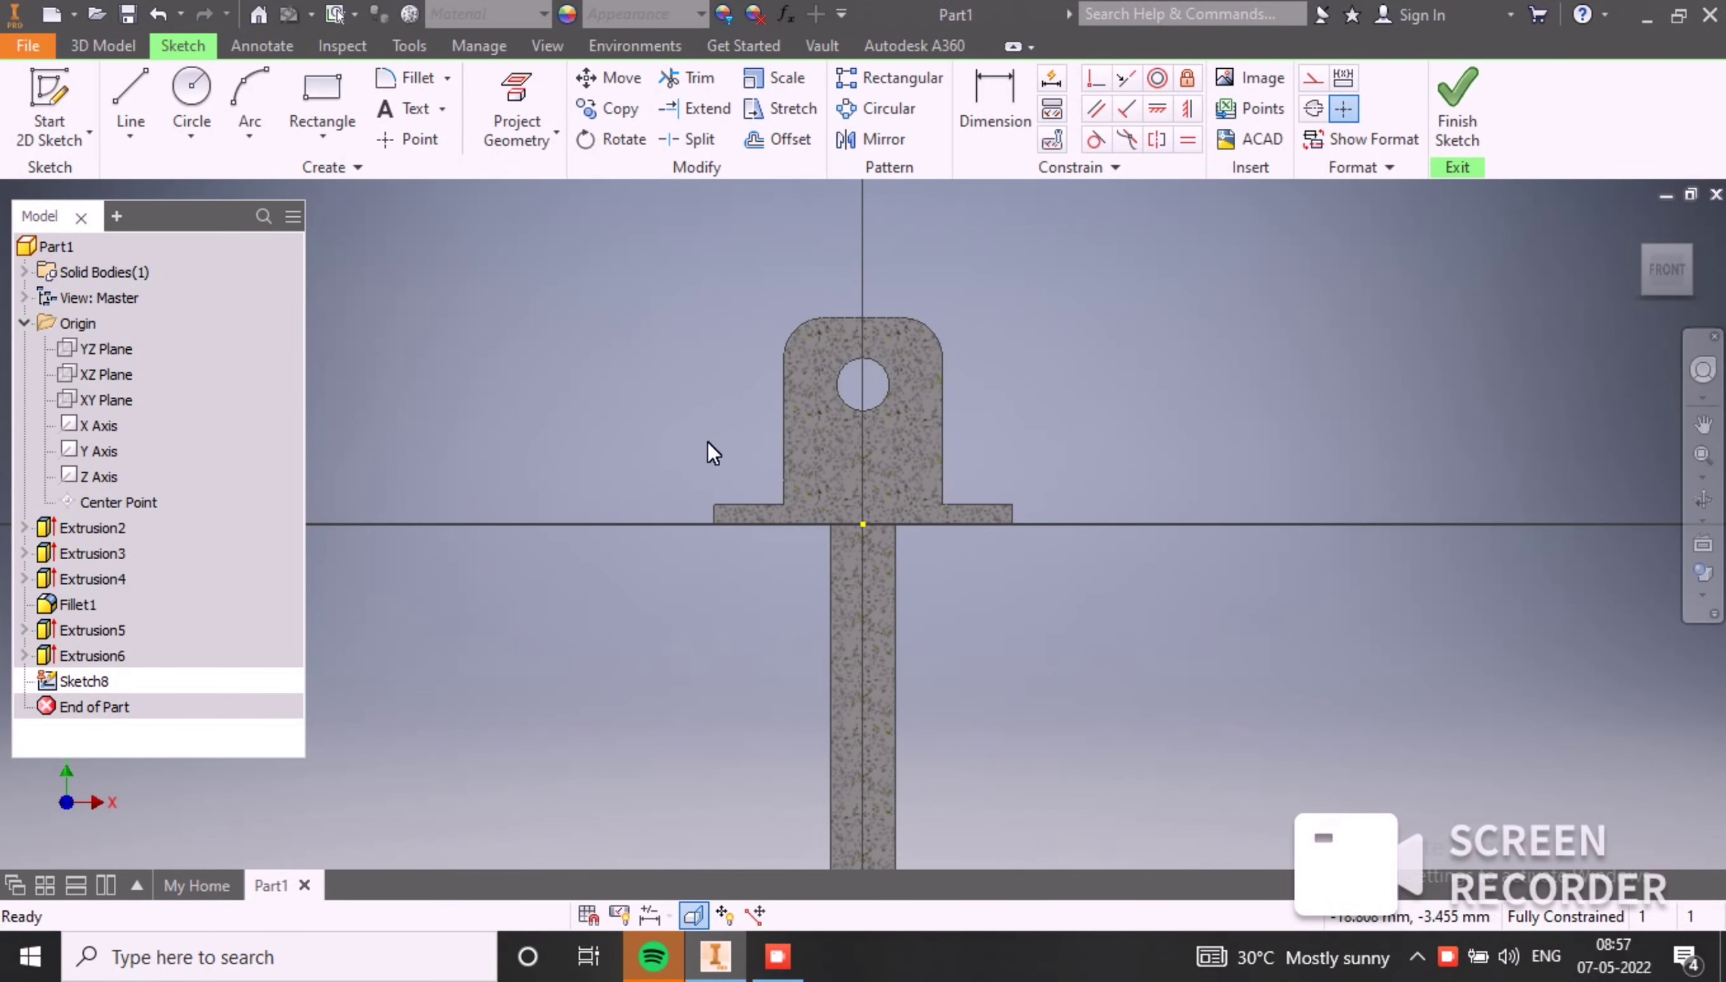
# Step: Draw an 18 mm diameter circle concentric with the through hole and finish the sketch
pyautogui.click(174, 85)
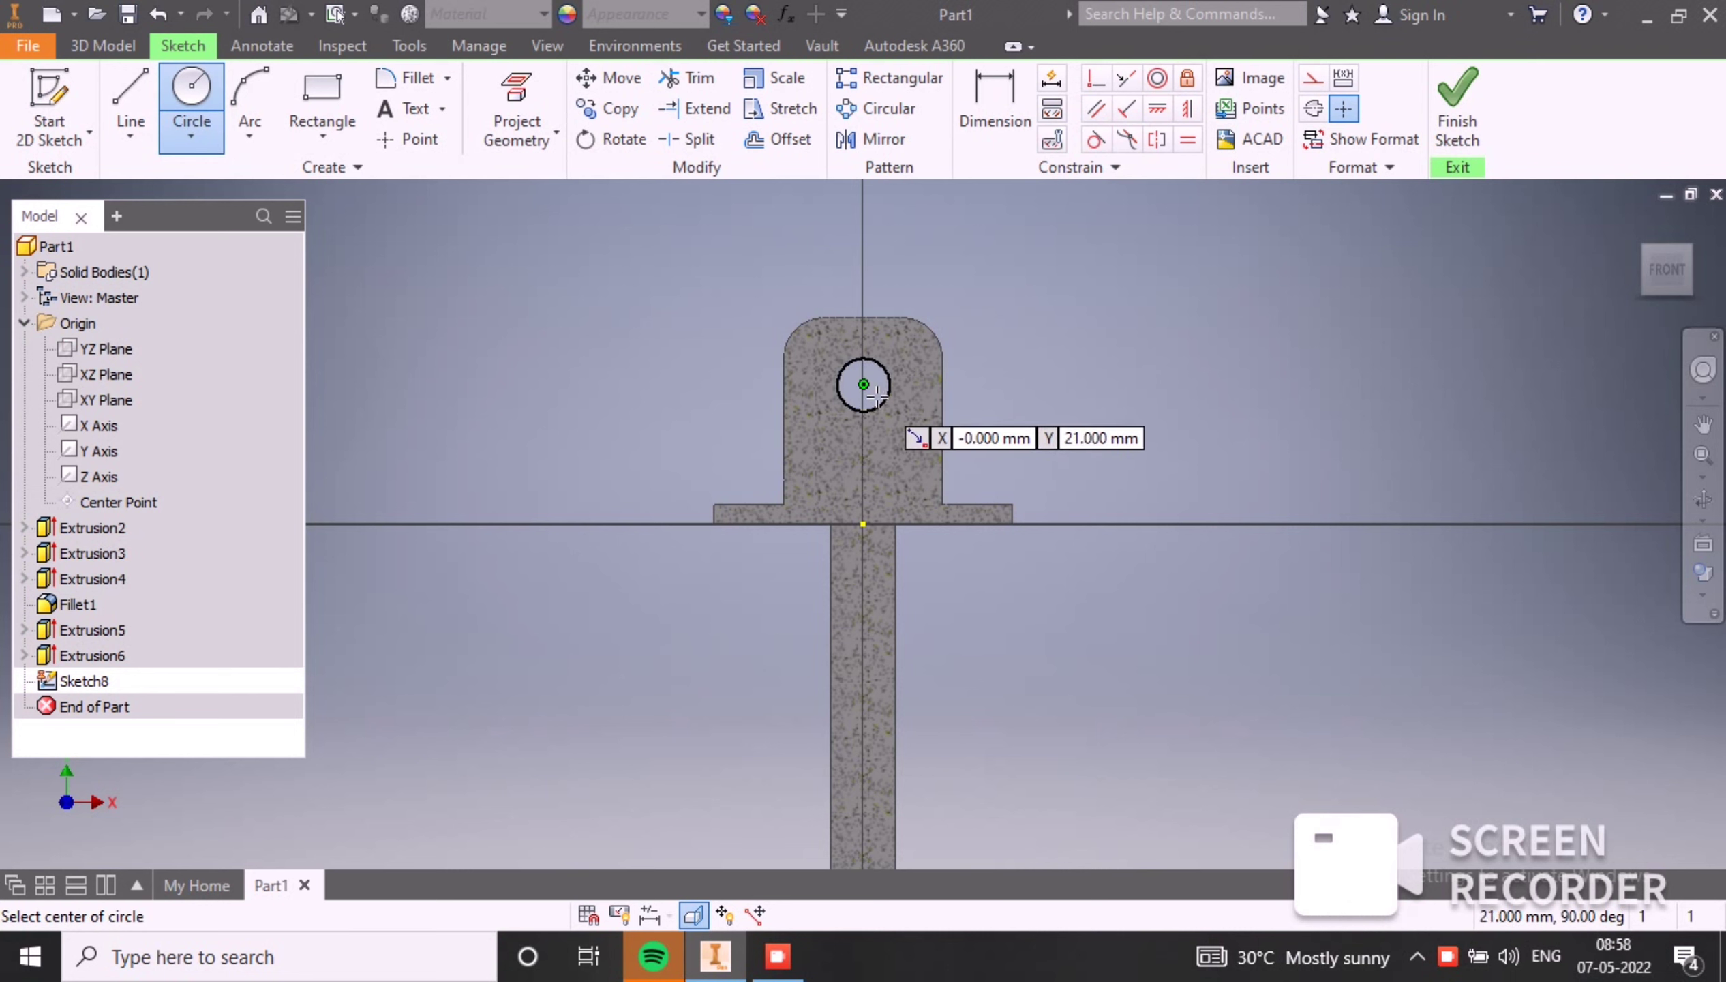
pyautogui.click(876, 395)
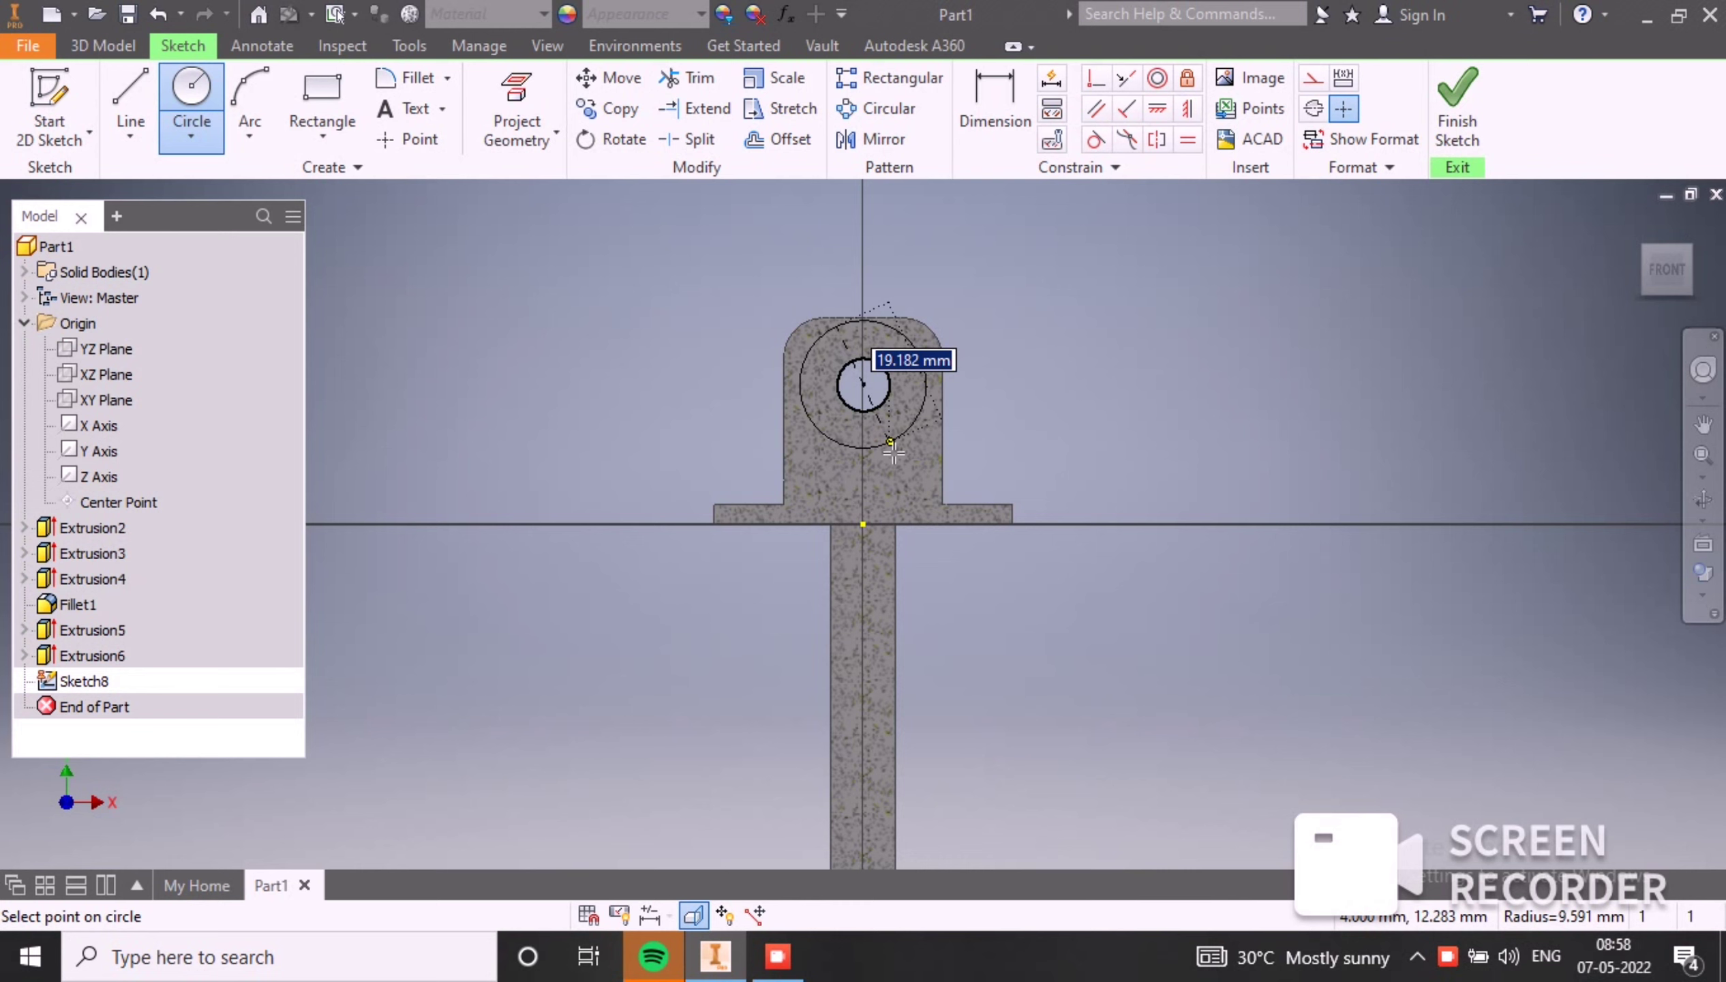
pyautogui.write('18')
pyautogui.press('Return')
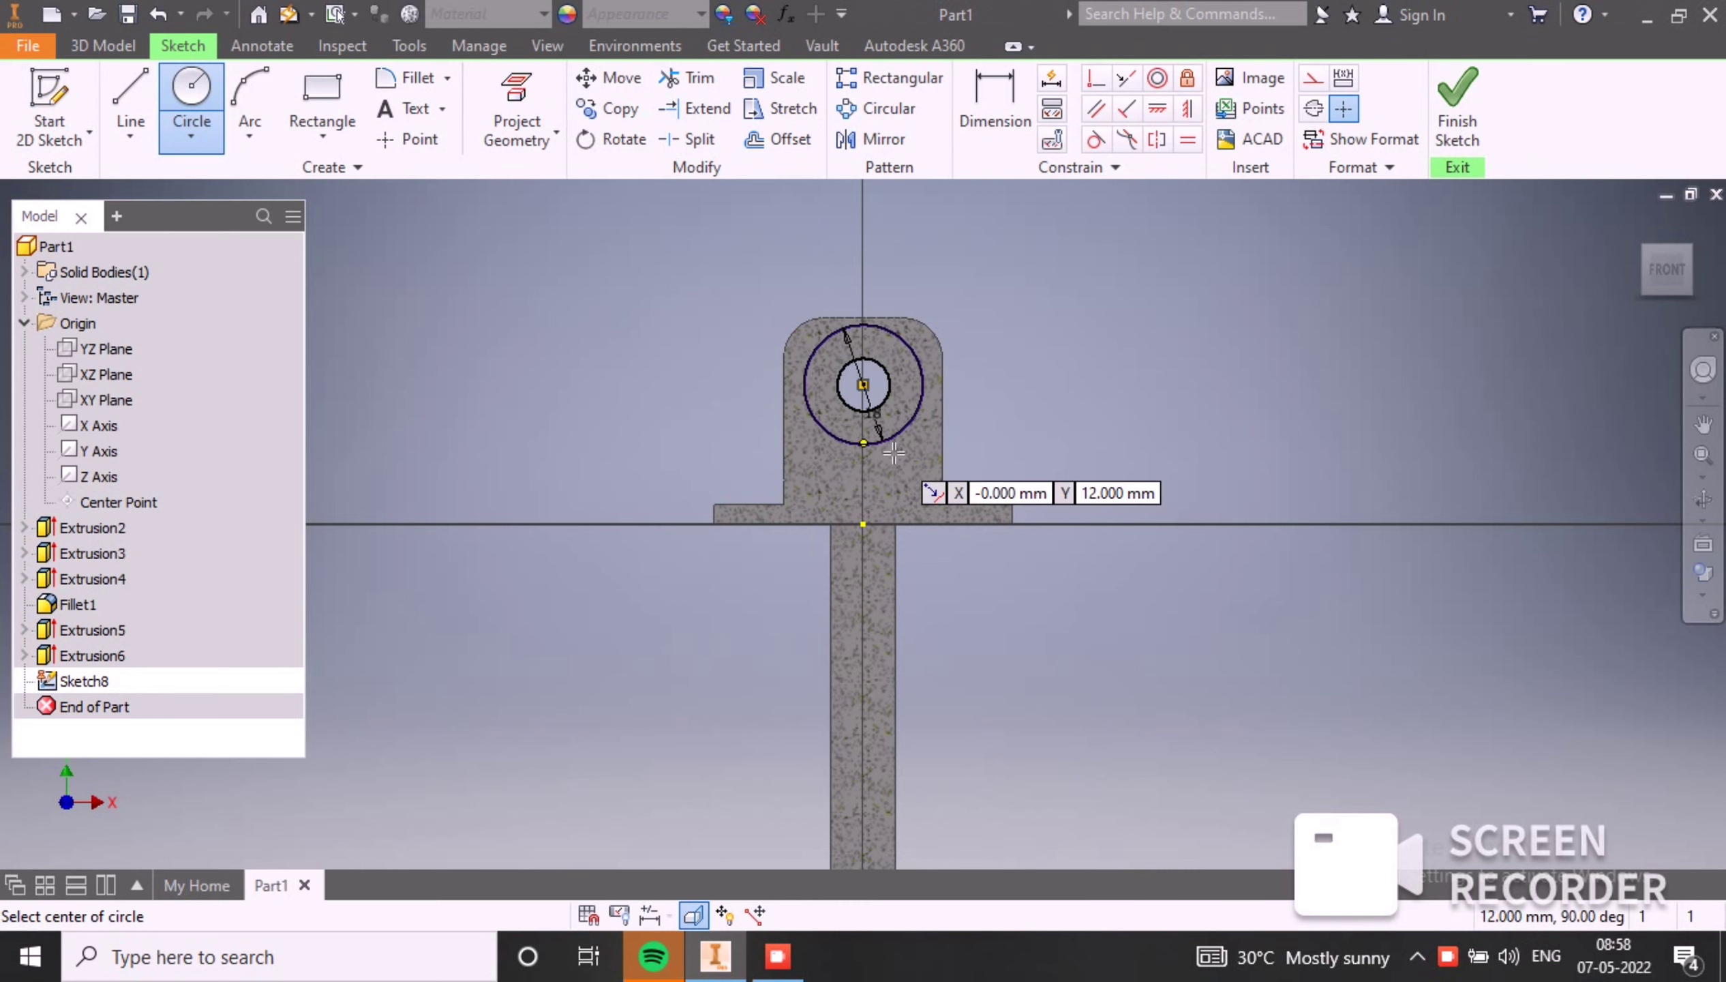
pyautogui.click(1458, 103)
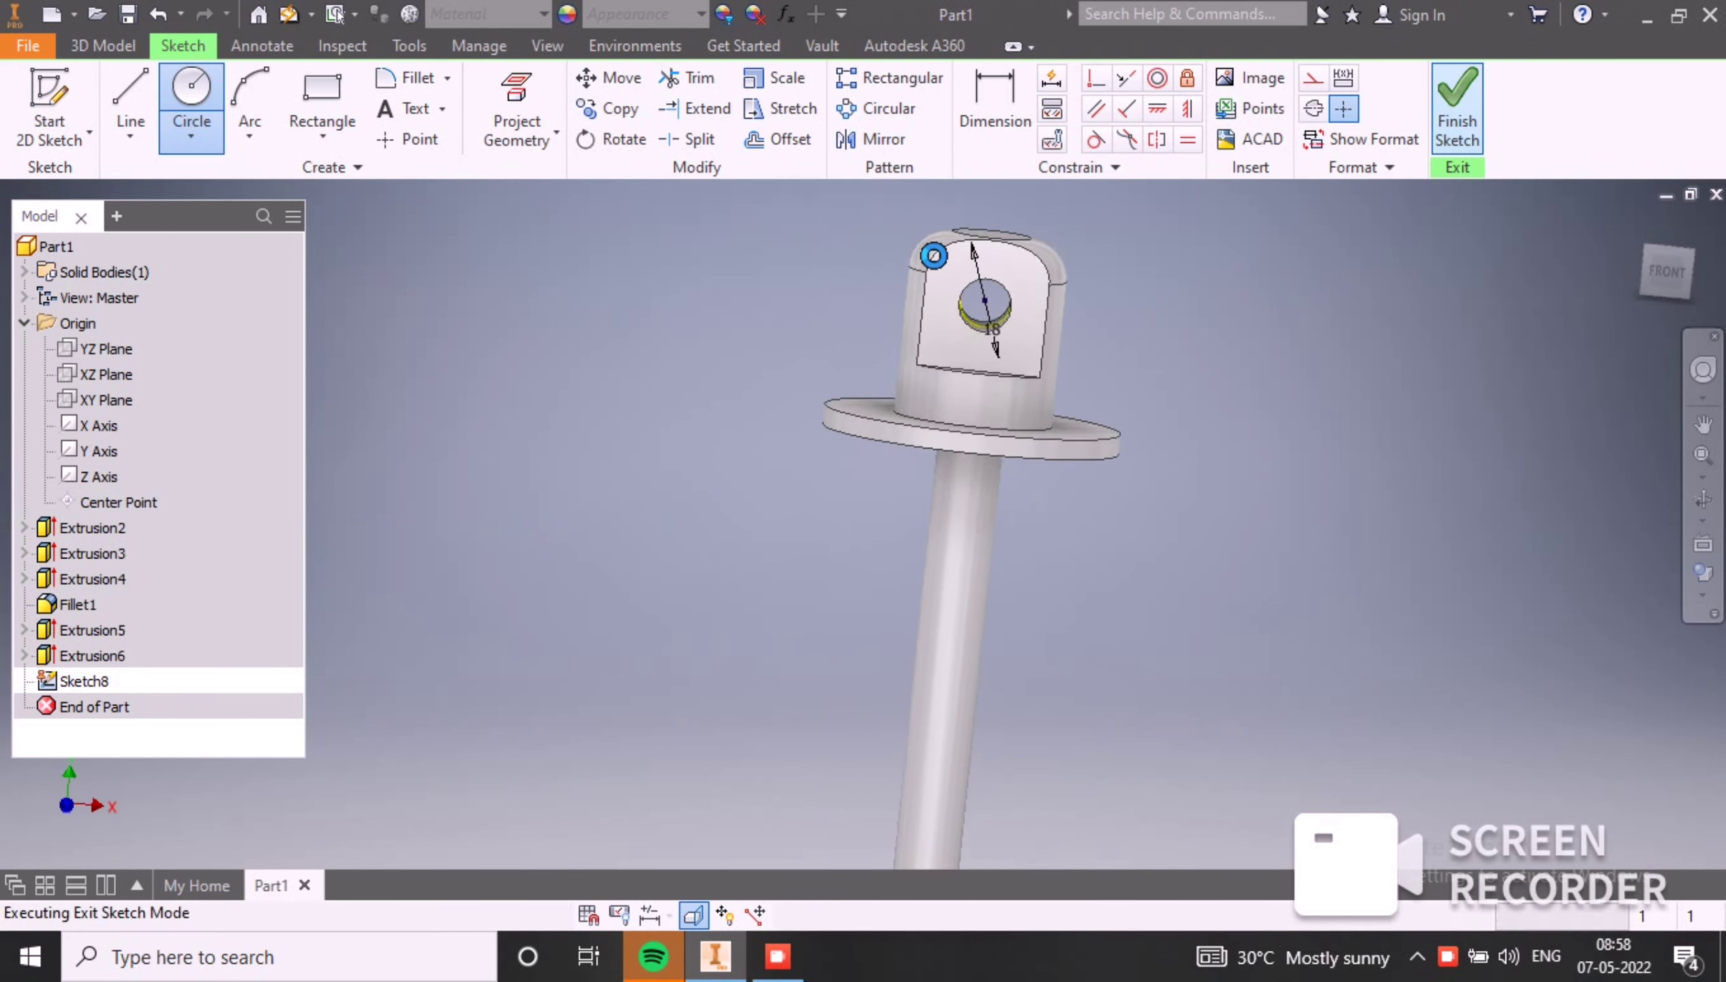
# Step: Extrude the ring between the 18 mm circle and the hole symmetrically by 25 mm, joined to the boss
pyautogui.click(133, 93)
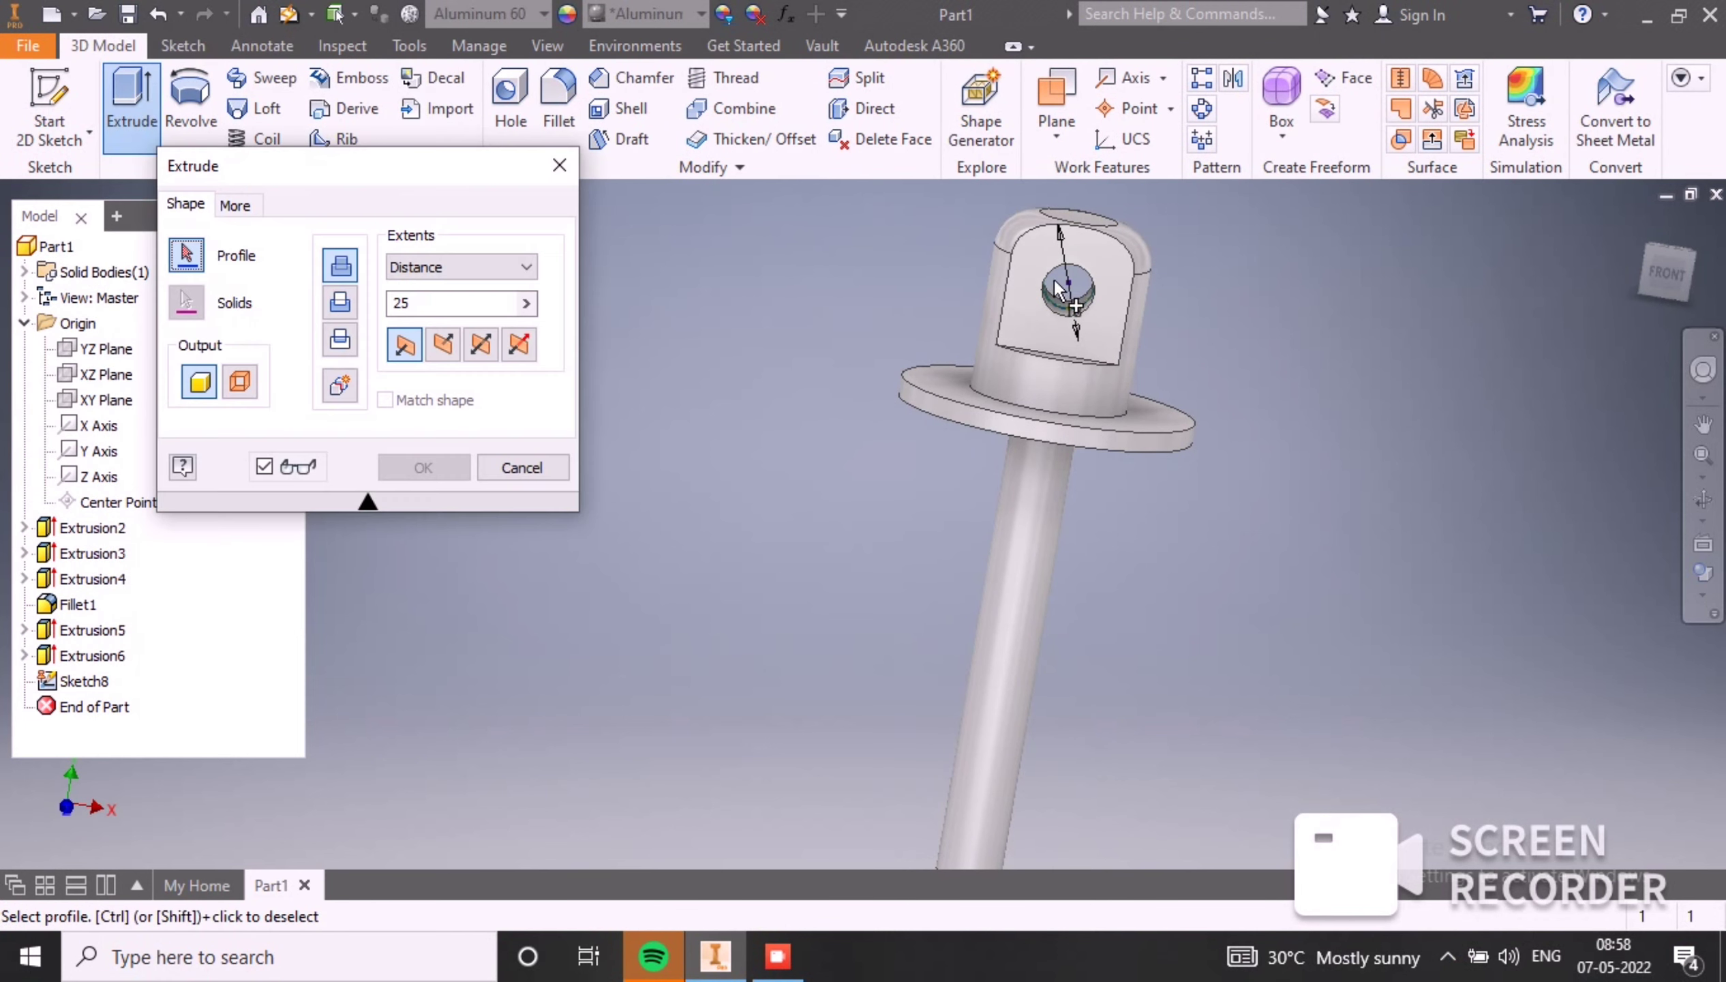
pyautogui.click(1036, 266)
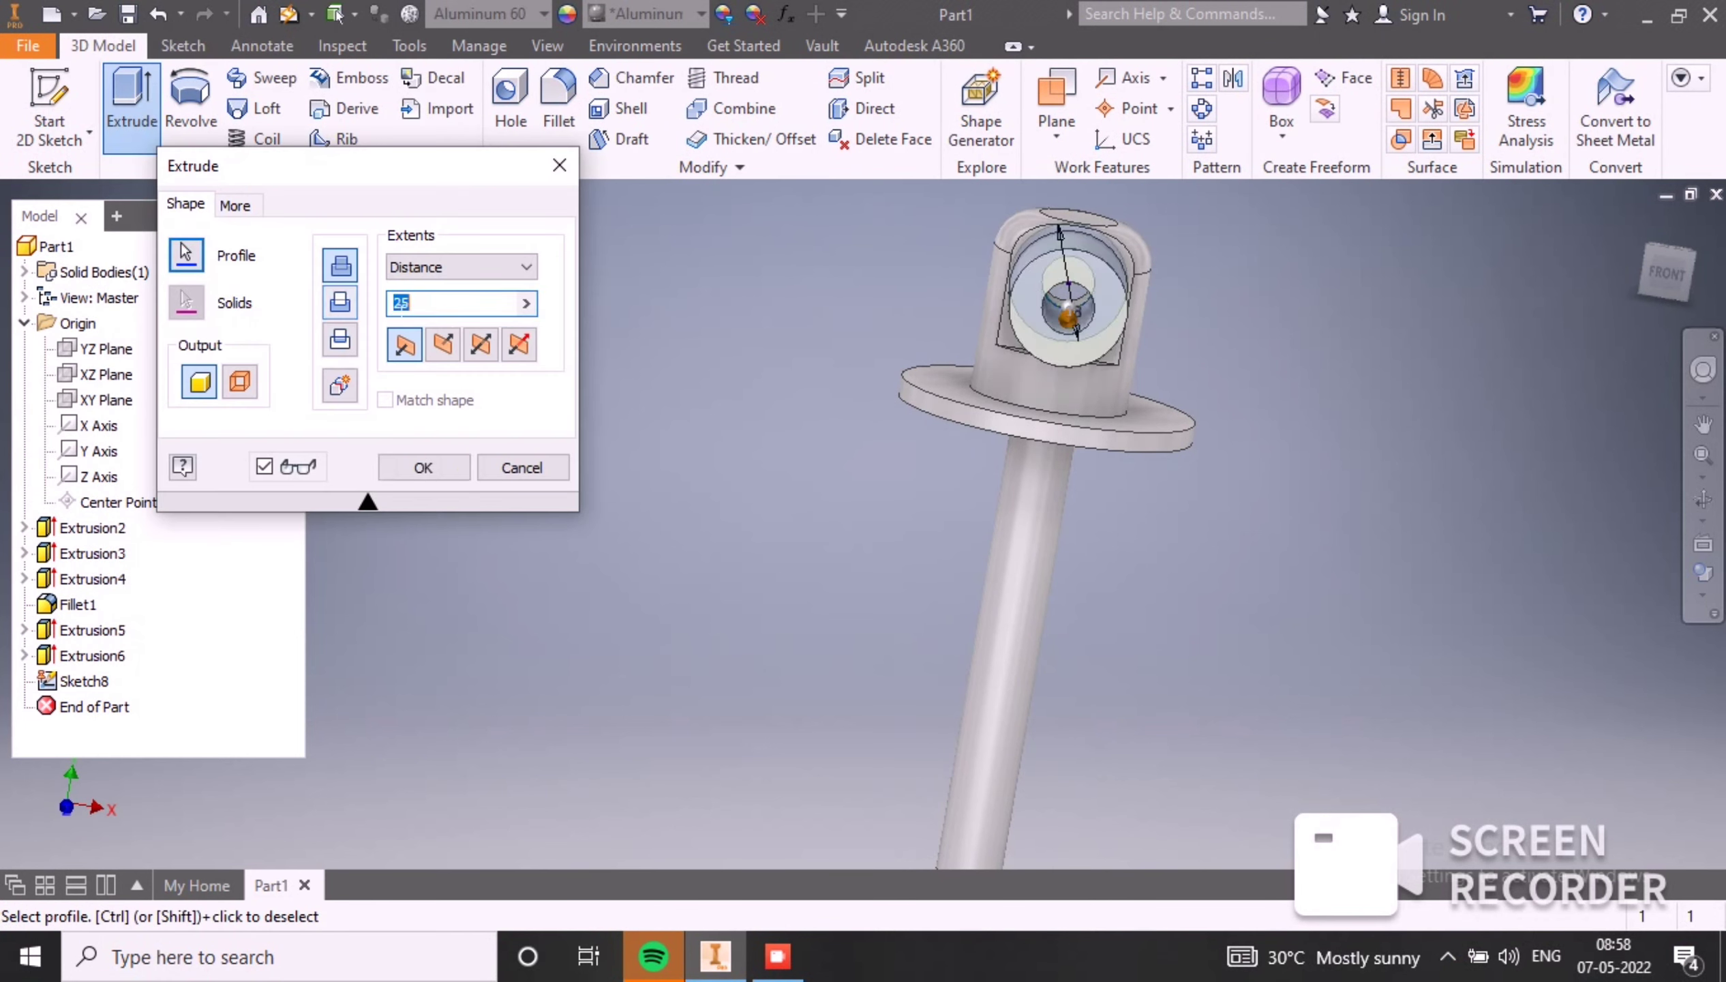
pyautogui.click(479, 351)
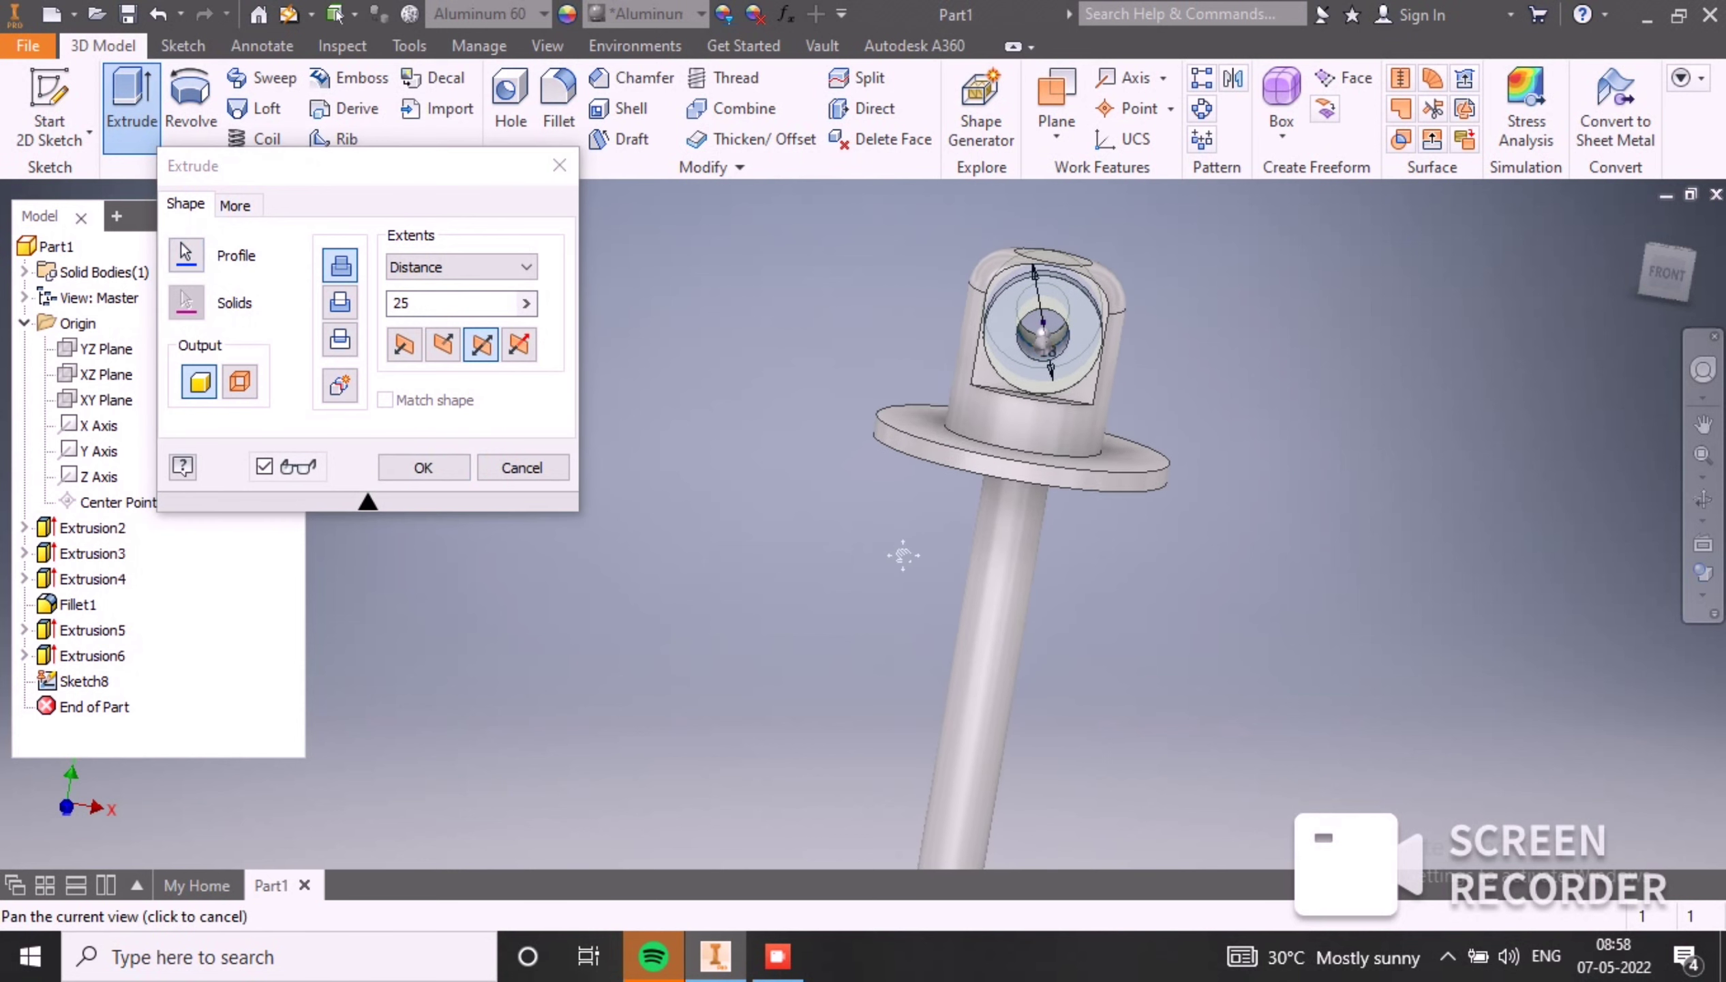
pyautogui.click(424, 472)
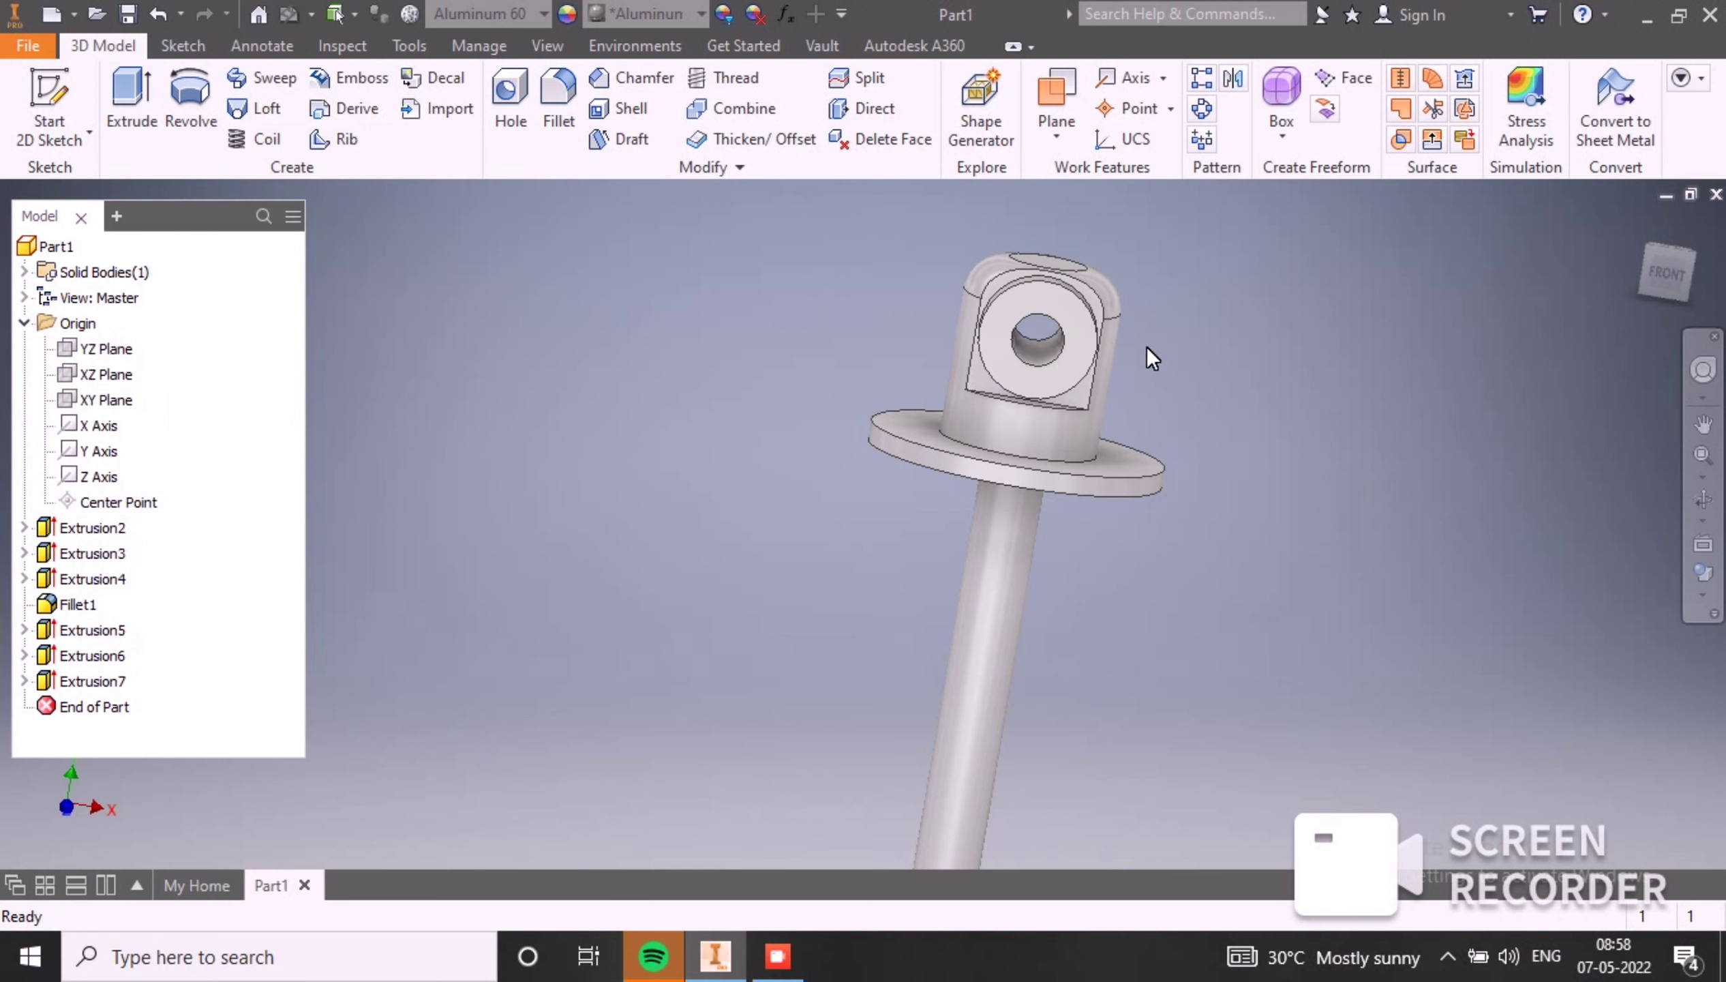
# Step: Adjust the polished aluminum appearance picked from the stem's cylindrical face to black, RGB 0, 0, 0
pyautogui.keyDown('shift'); pyautogui.moveTo(1185, 389); pyautogui.dragTo(914, 349, button='middle'); pyautogui.keyUp('shift')
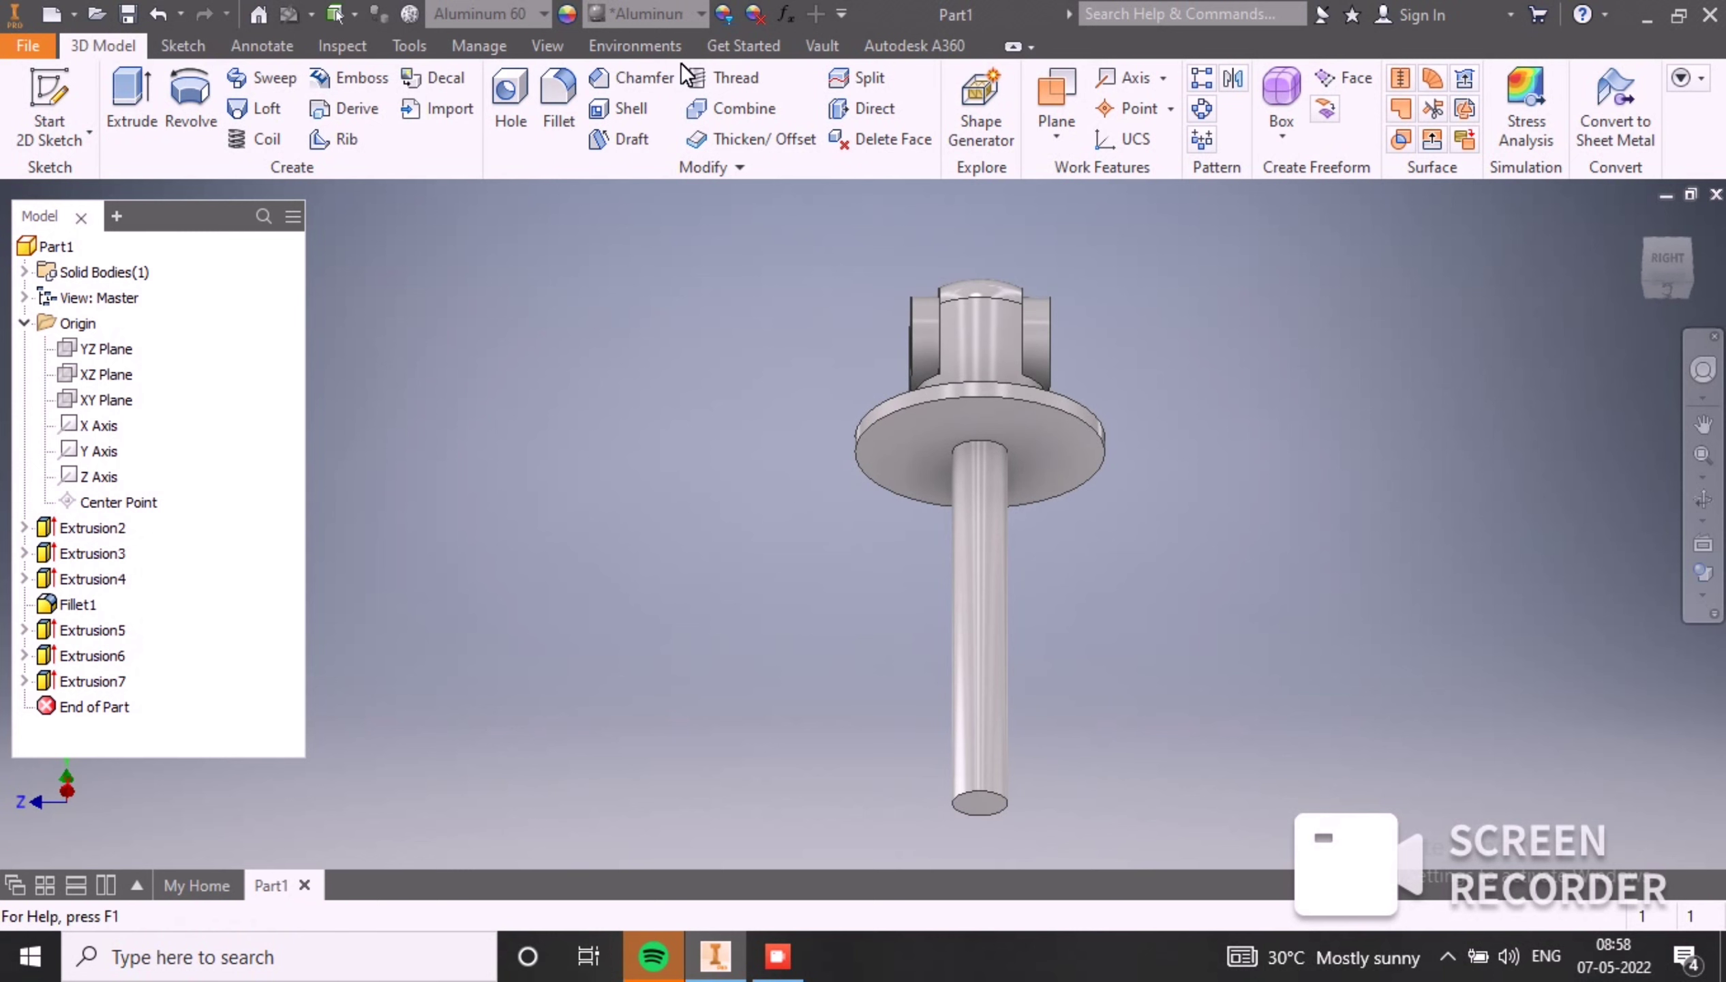
pyautogui.click(720, 14)
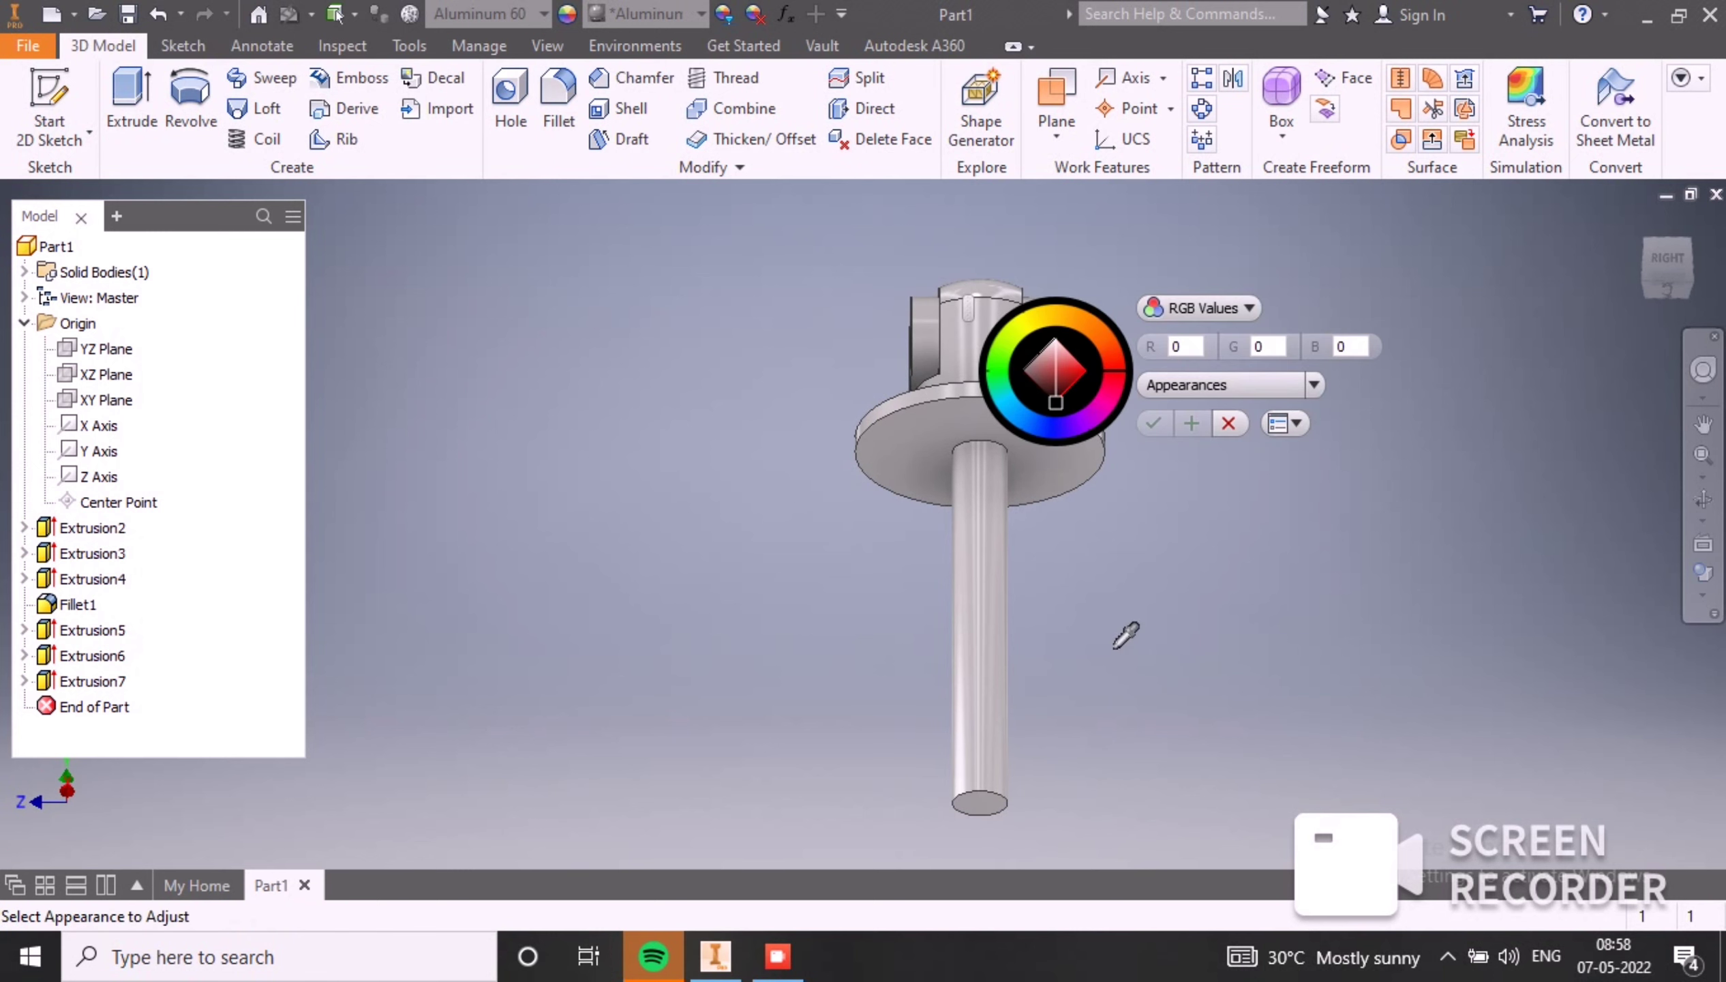
pyautogui.click(1020, 625)
pyautogui.keyDown('shift'); pyautogui.moveTo(1301, 649); pyautogui.dragTo(1183, 605, button='middle'); pyautogui.keyUp('shift')
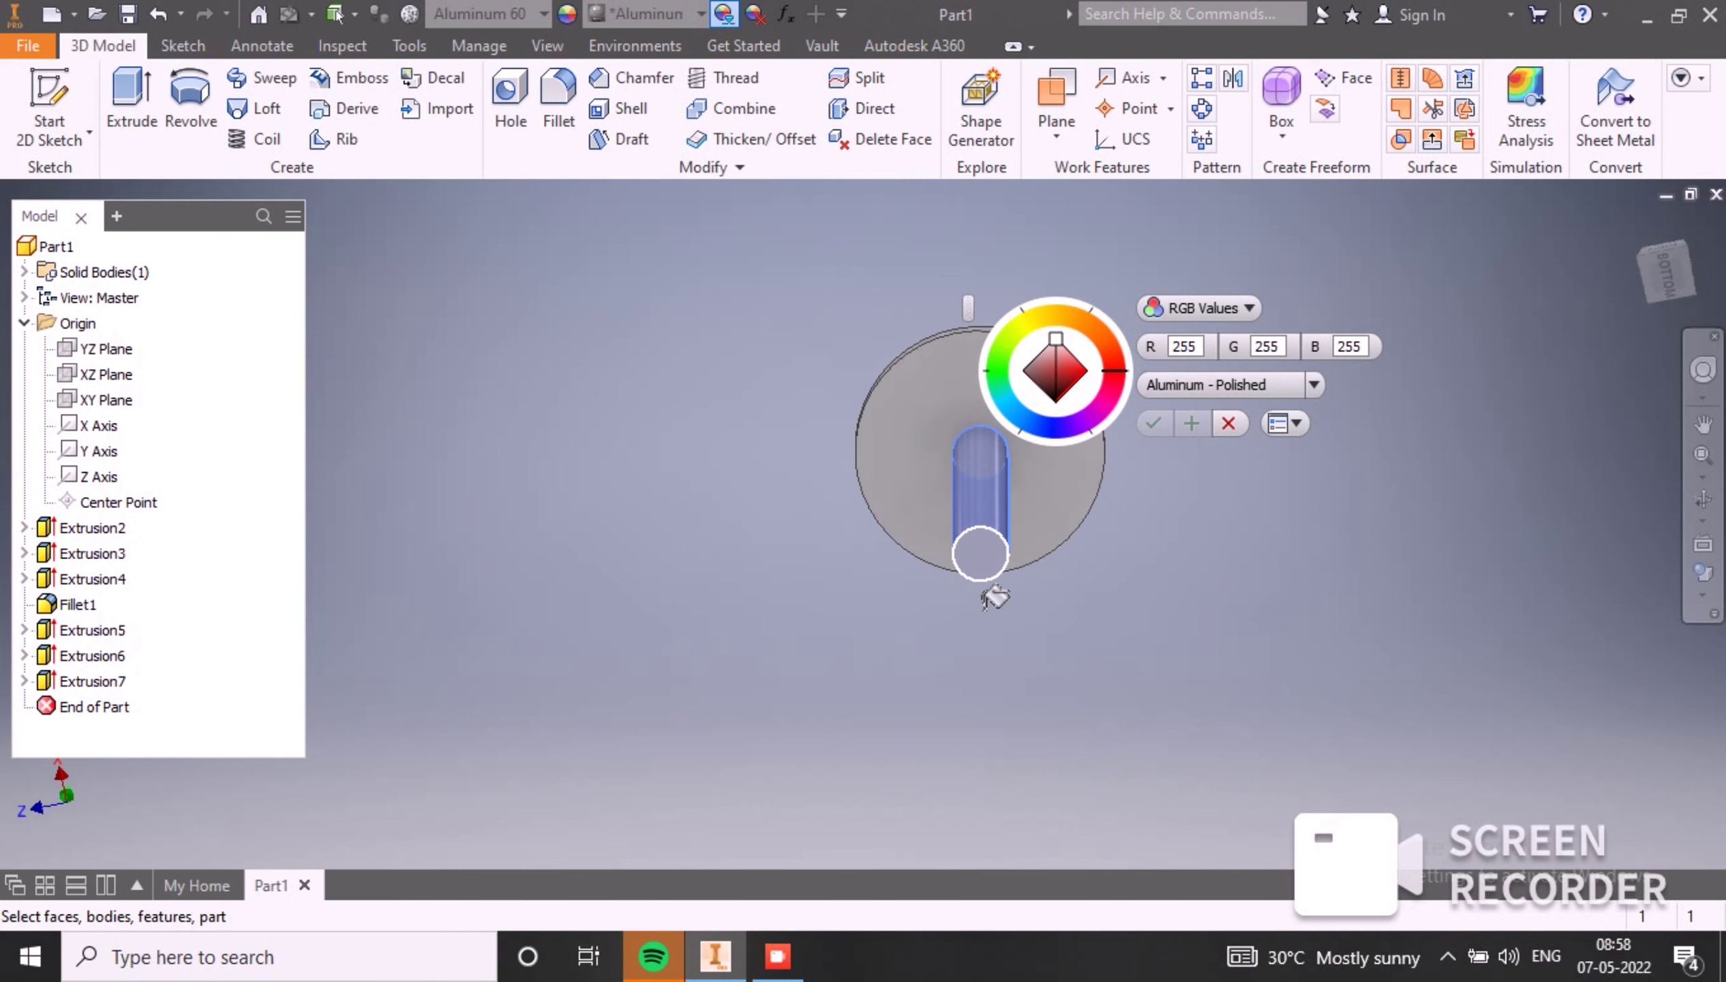
pyautogui.click(998, 533)
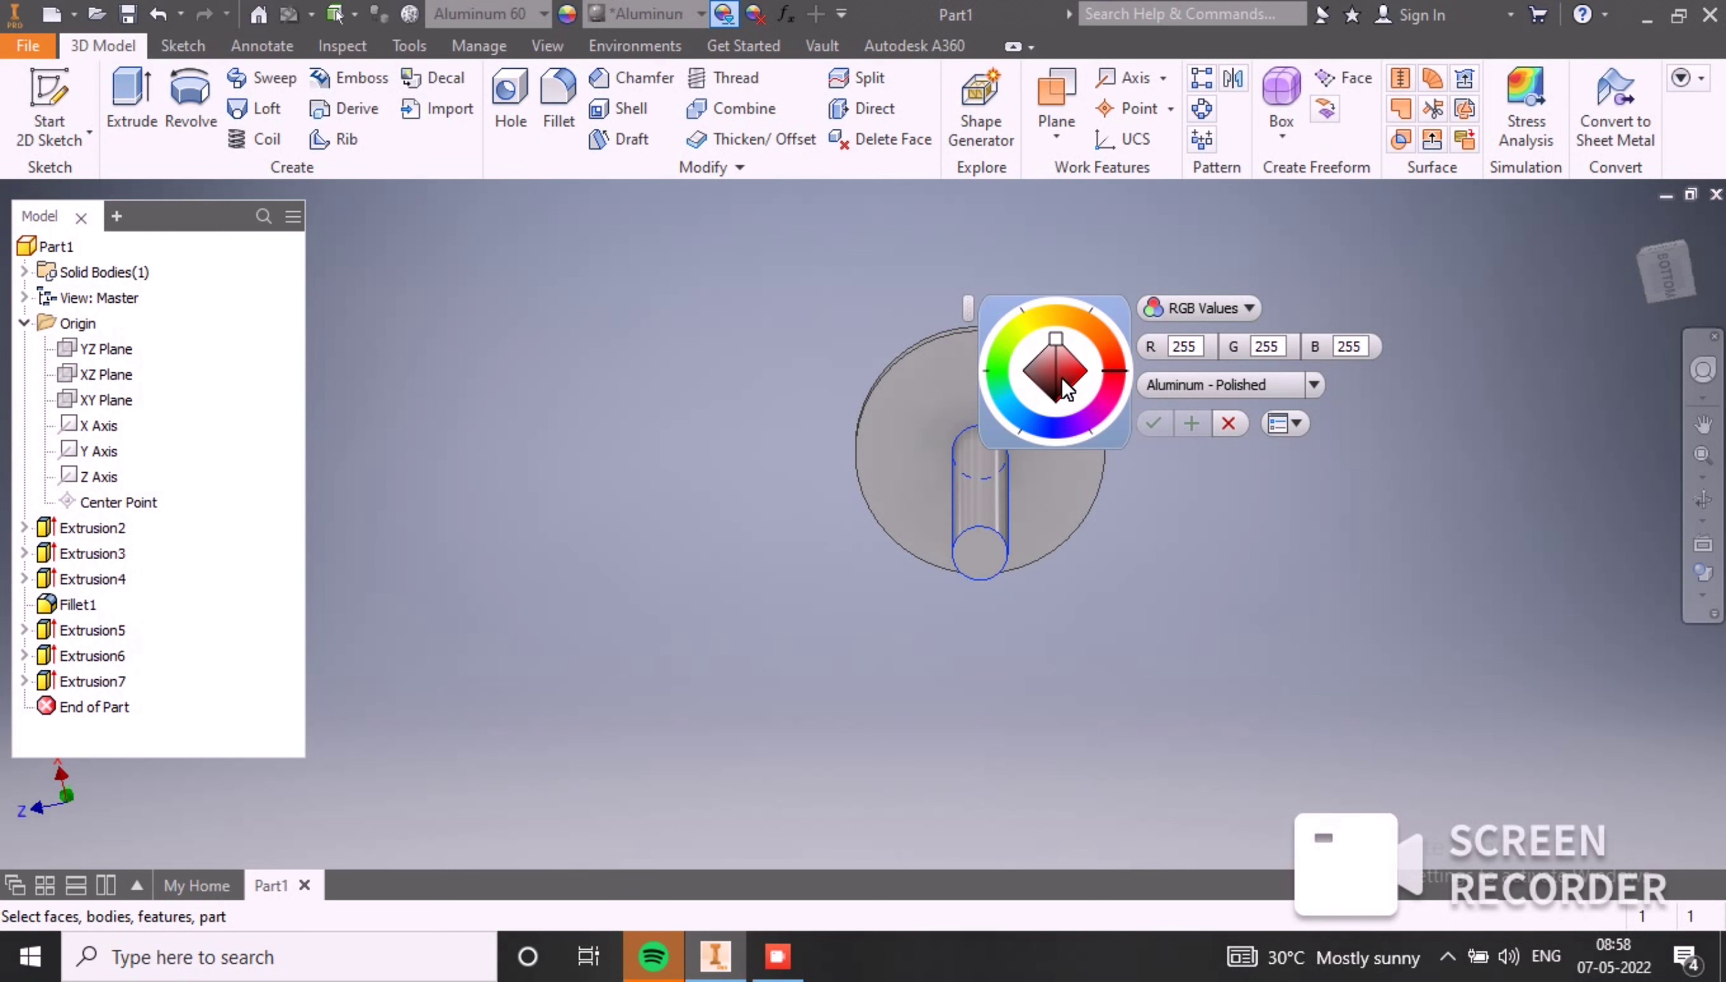
pyautogui.moveTo(1055, 340); pyautogui.dragTo(1055, 431)
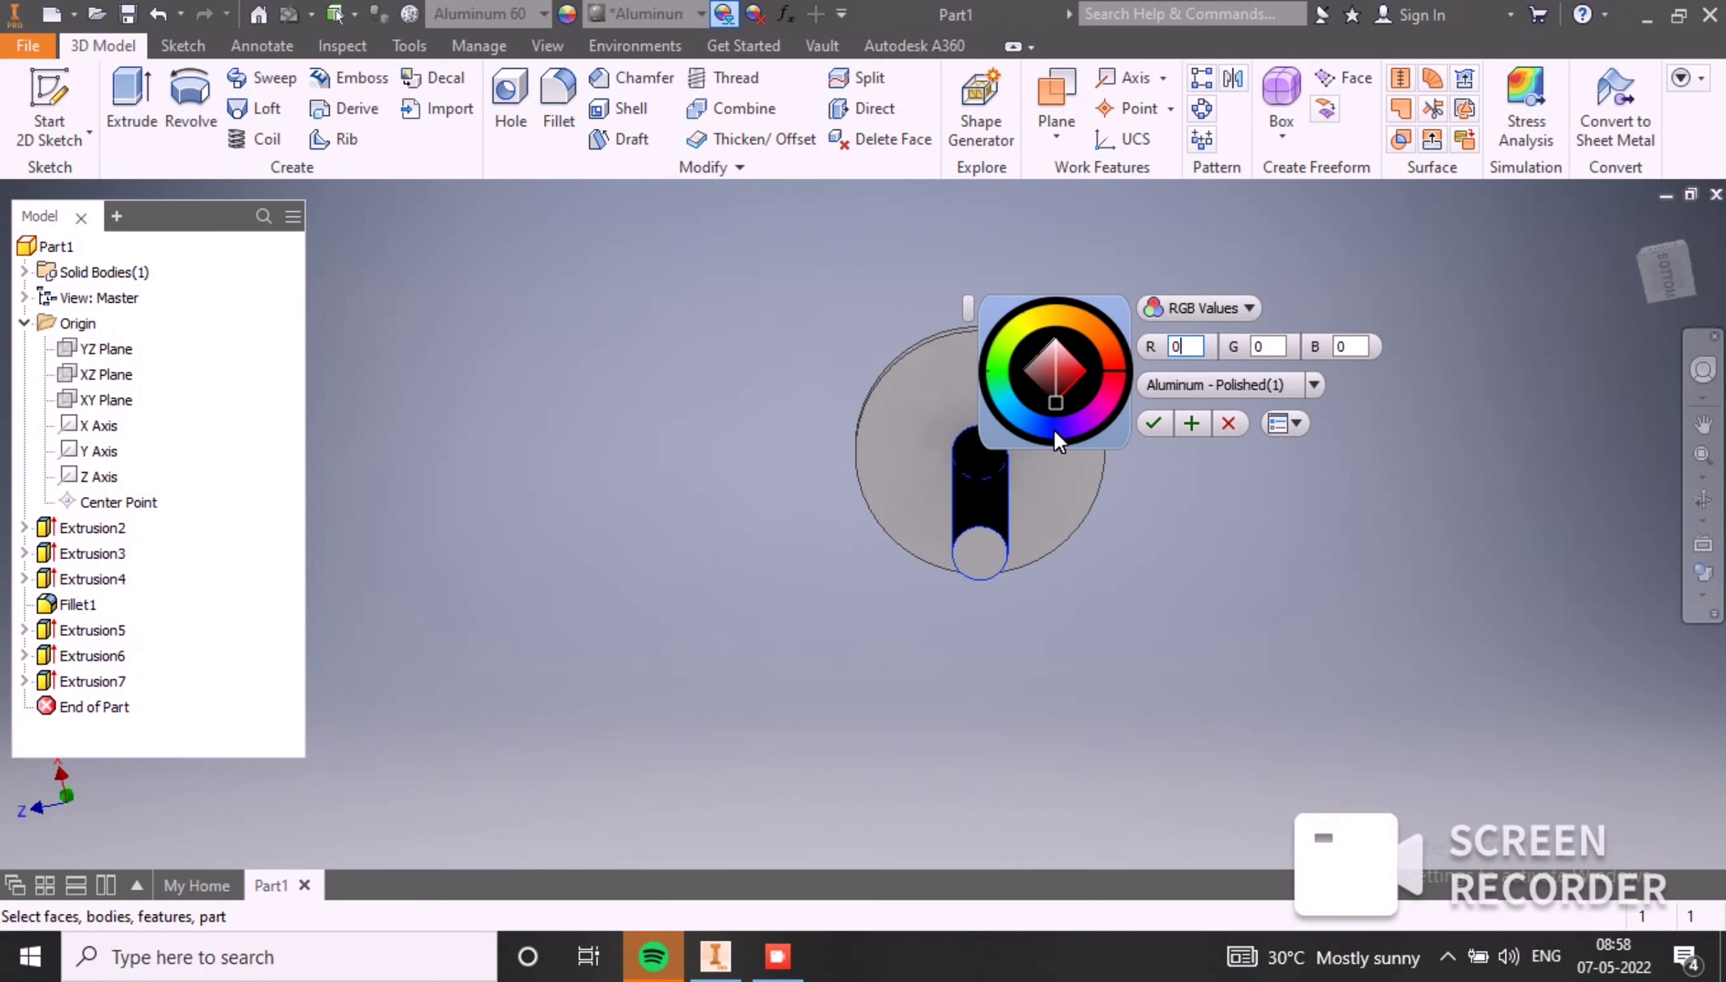
# Step: Apply the adjusted black appearance to the stem's cylindrical face and its free end face
pyautogui.click(988, 583)
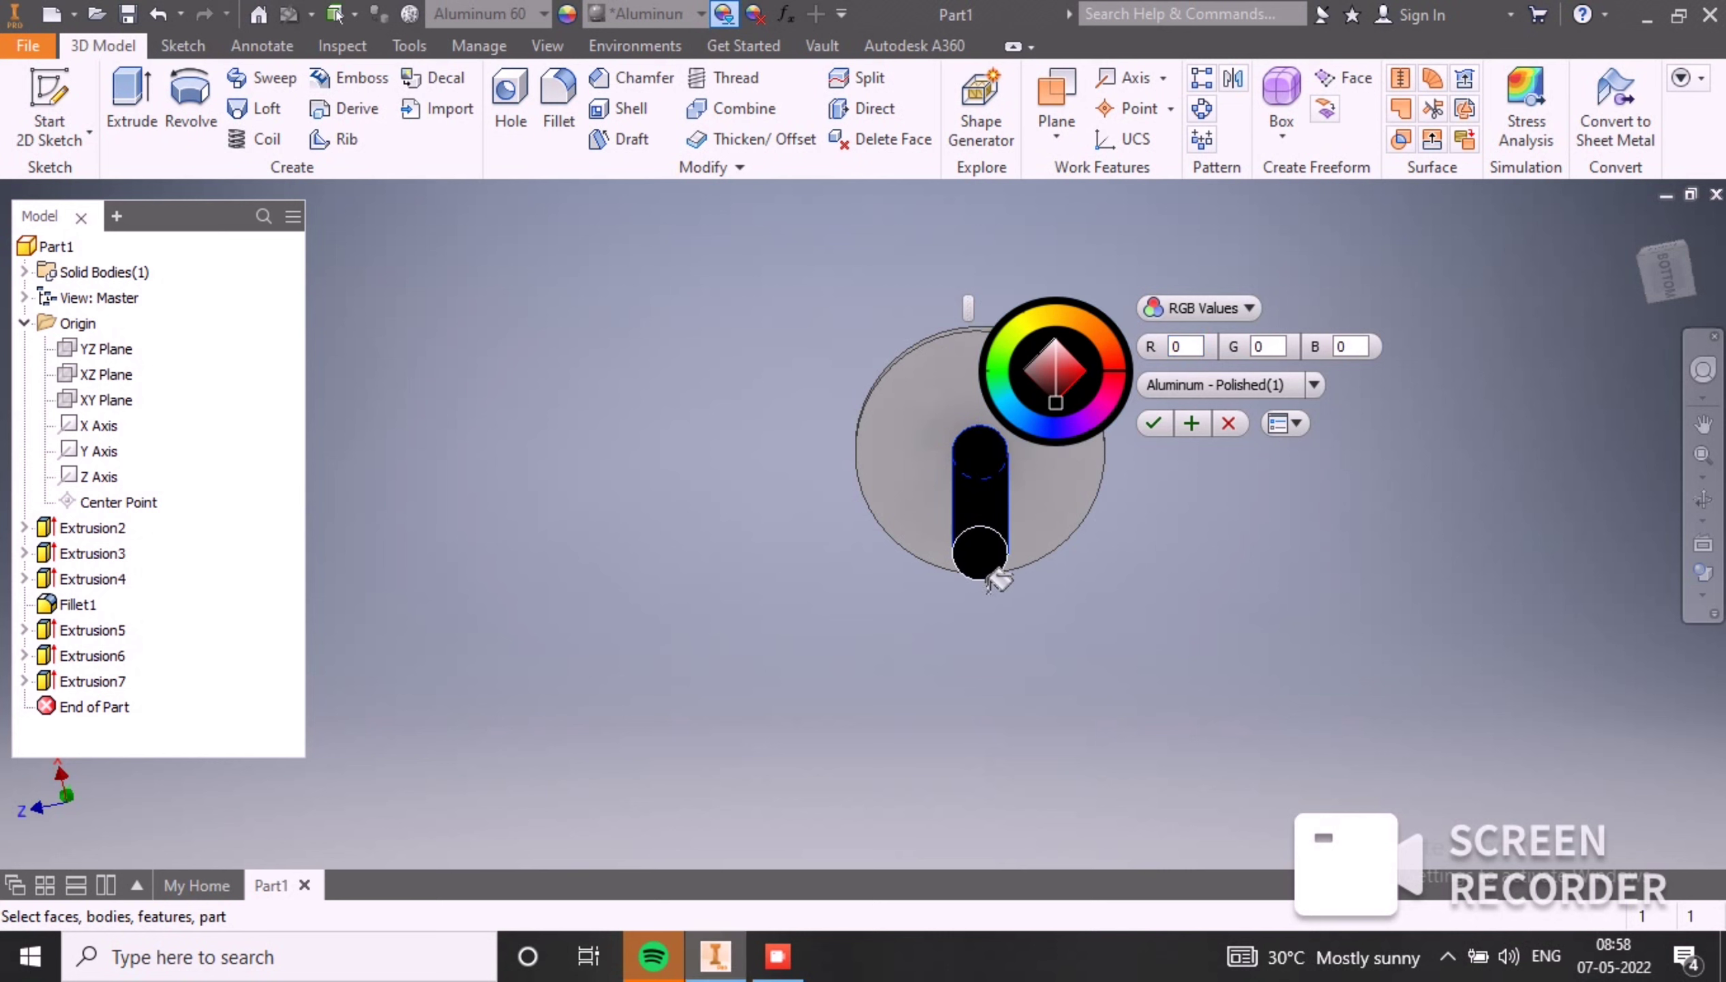
pyautogui.keyDown('shift'); pyautogui.moveTo(1207, 515); pyautogui.dragTo(1179, 530, button='middle'); pyautogui.keyUp('shift')
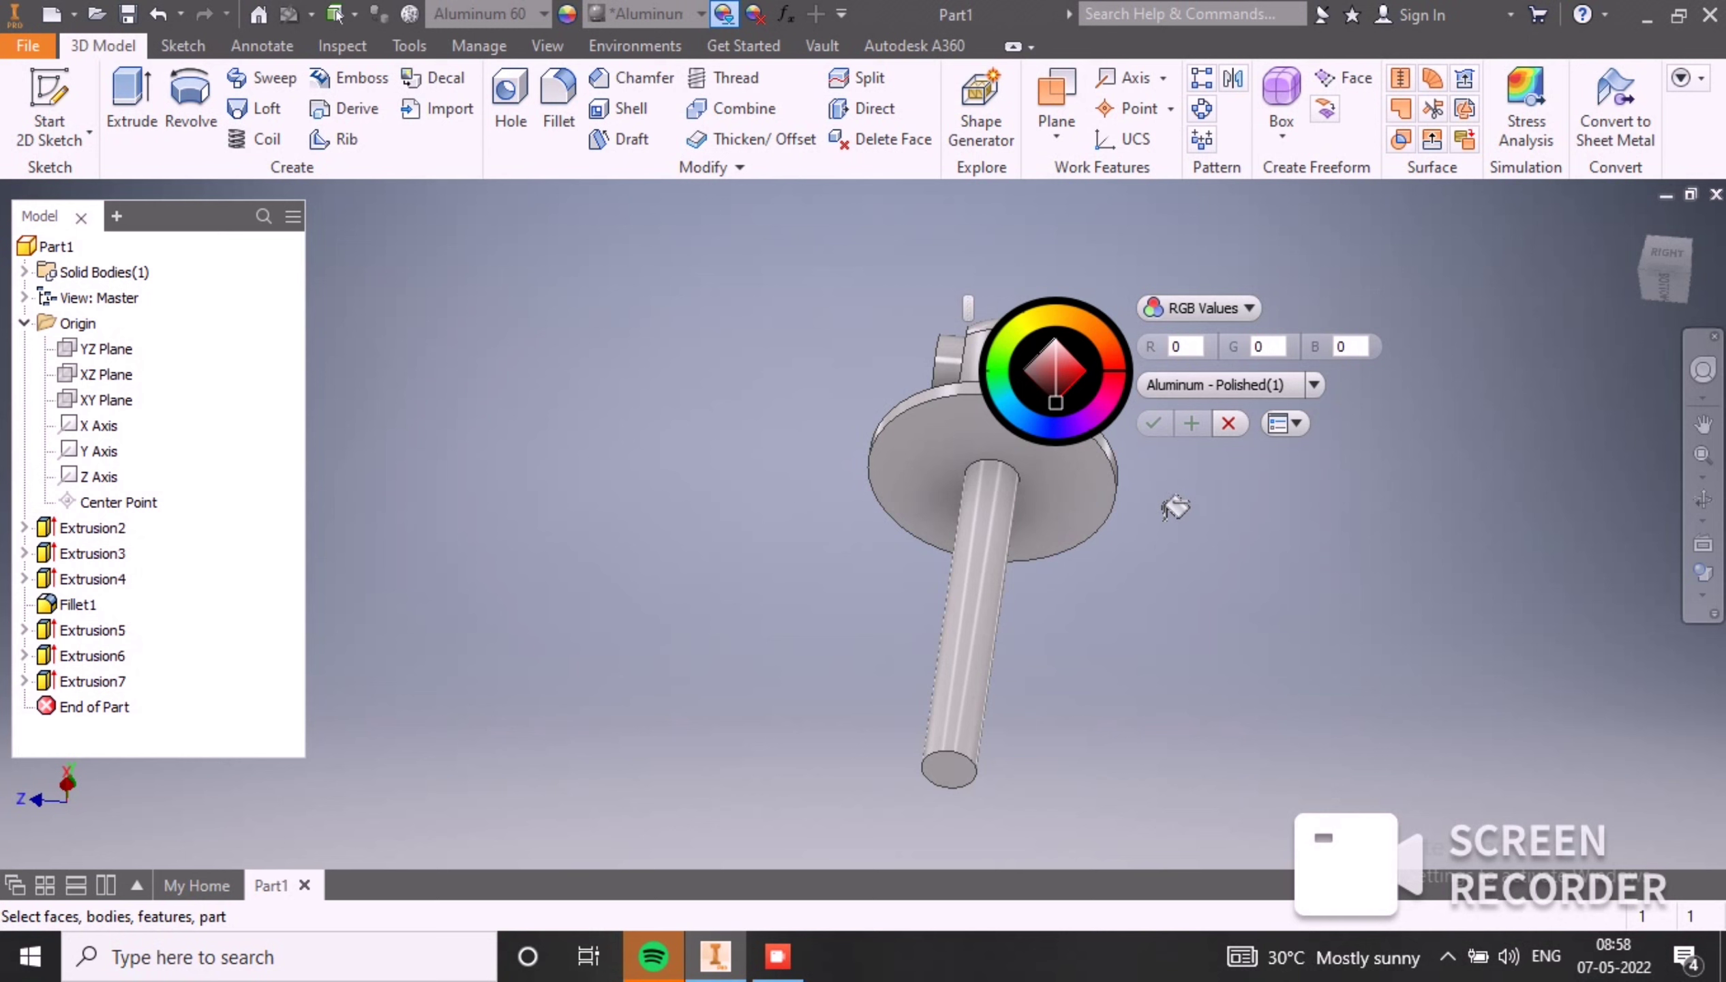
pyautogui.click(1003, 608)
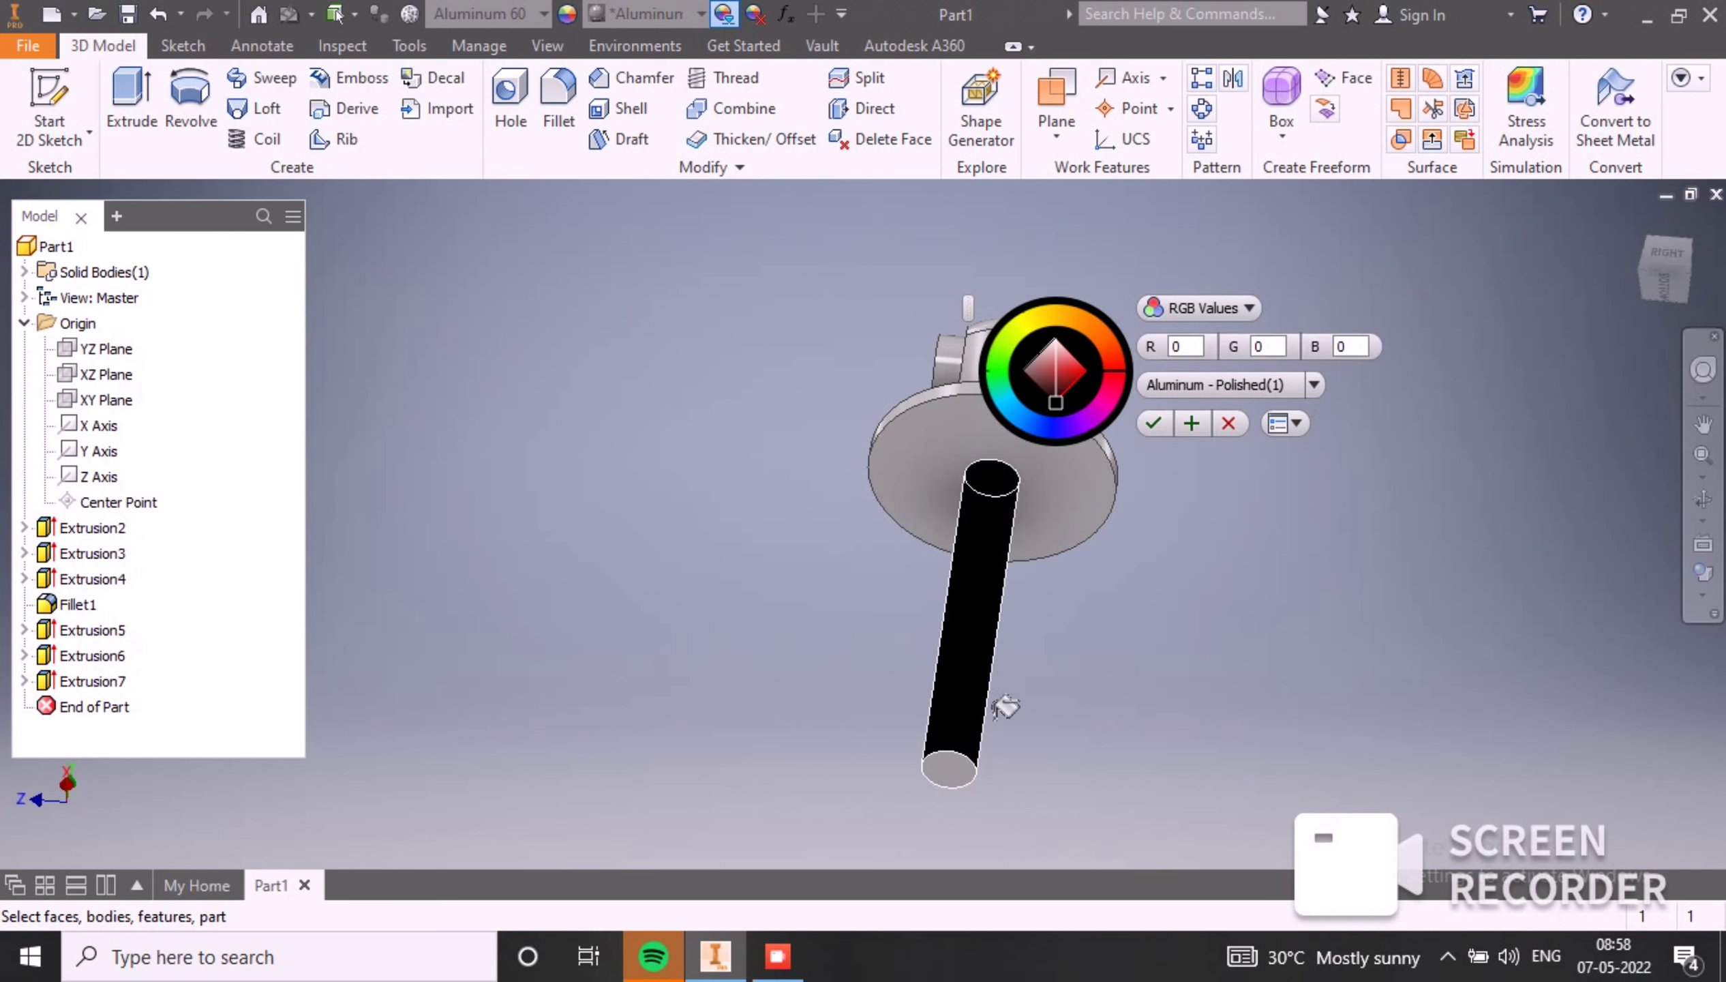
pyautogui.keyDown('shift'); pyautogui.moveTo(1028, 760); pyautogui.dragTo(1007, 602, button='middle'); pyautogui.keyUp('shift')
pyautogui.click(993, 534)
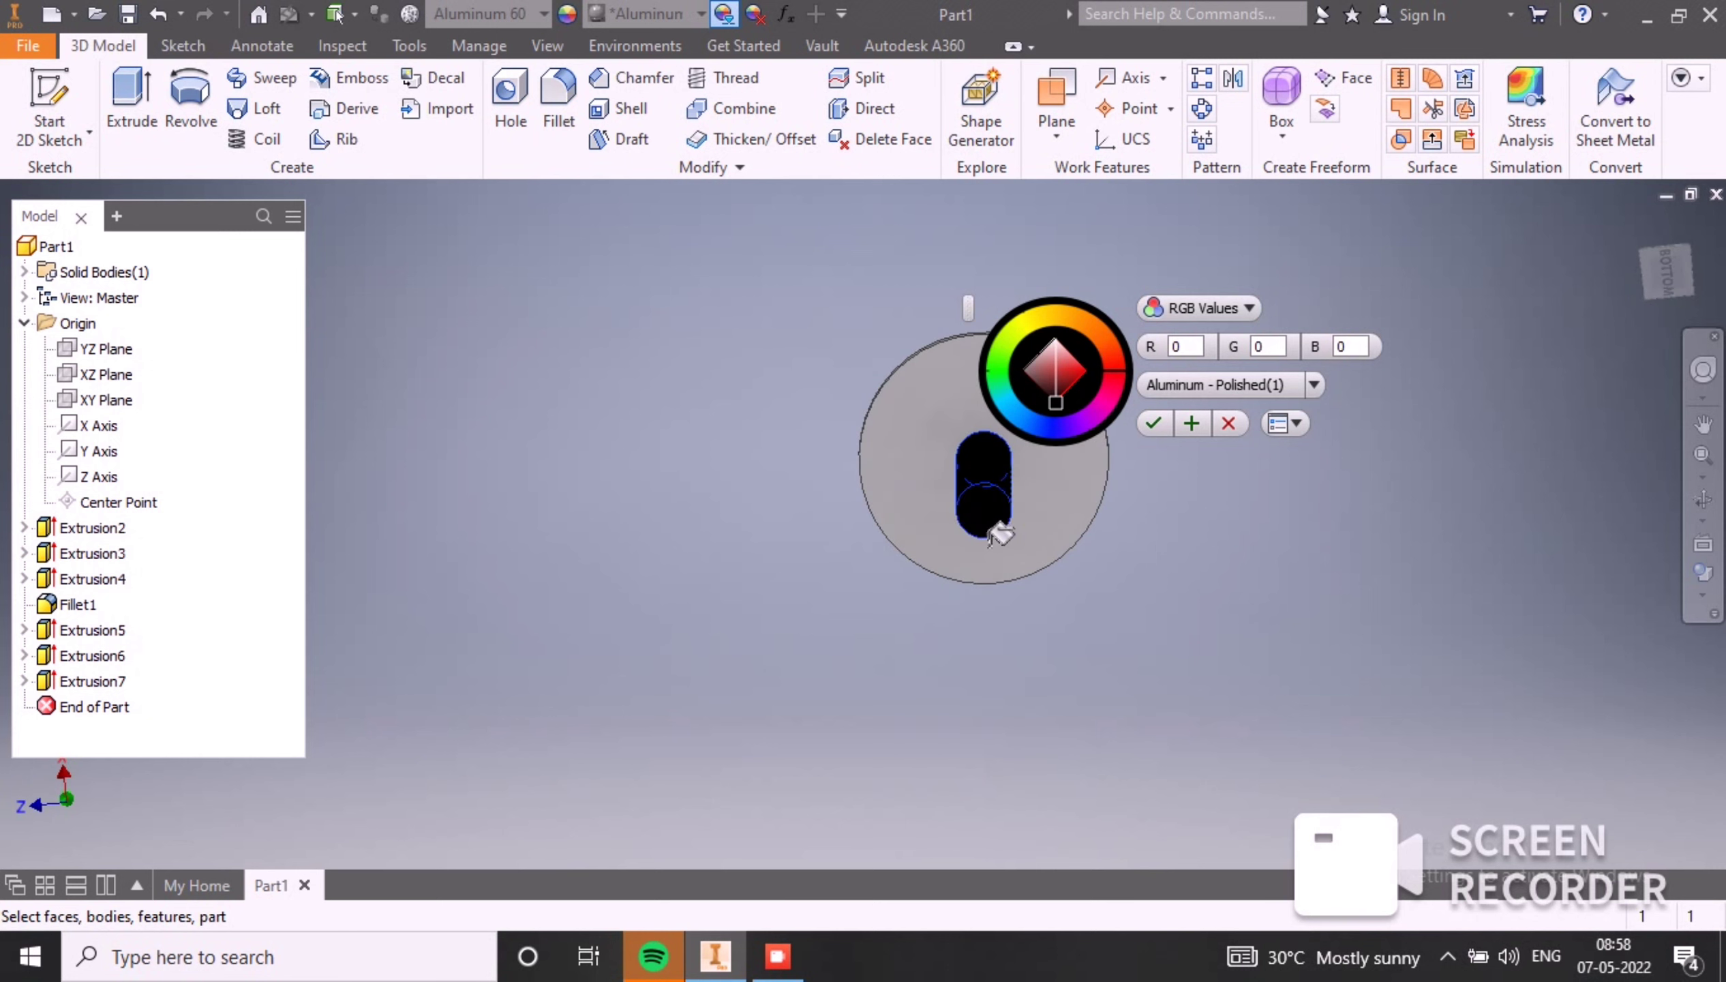
pyautogui.click(1154, 424)
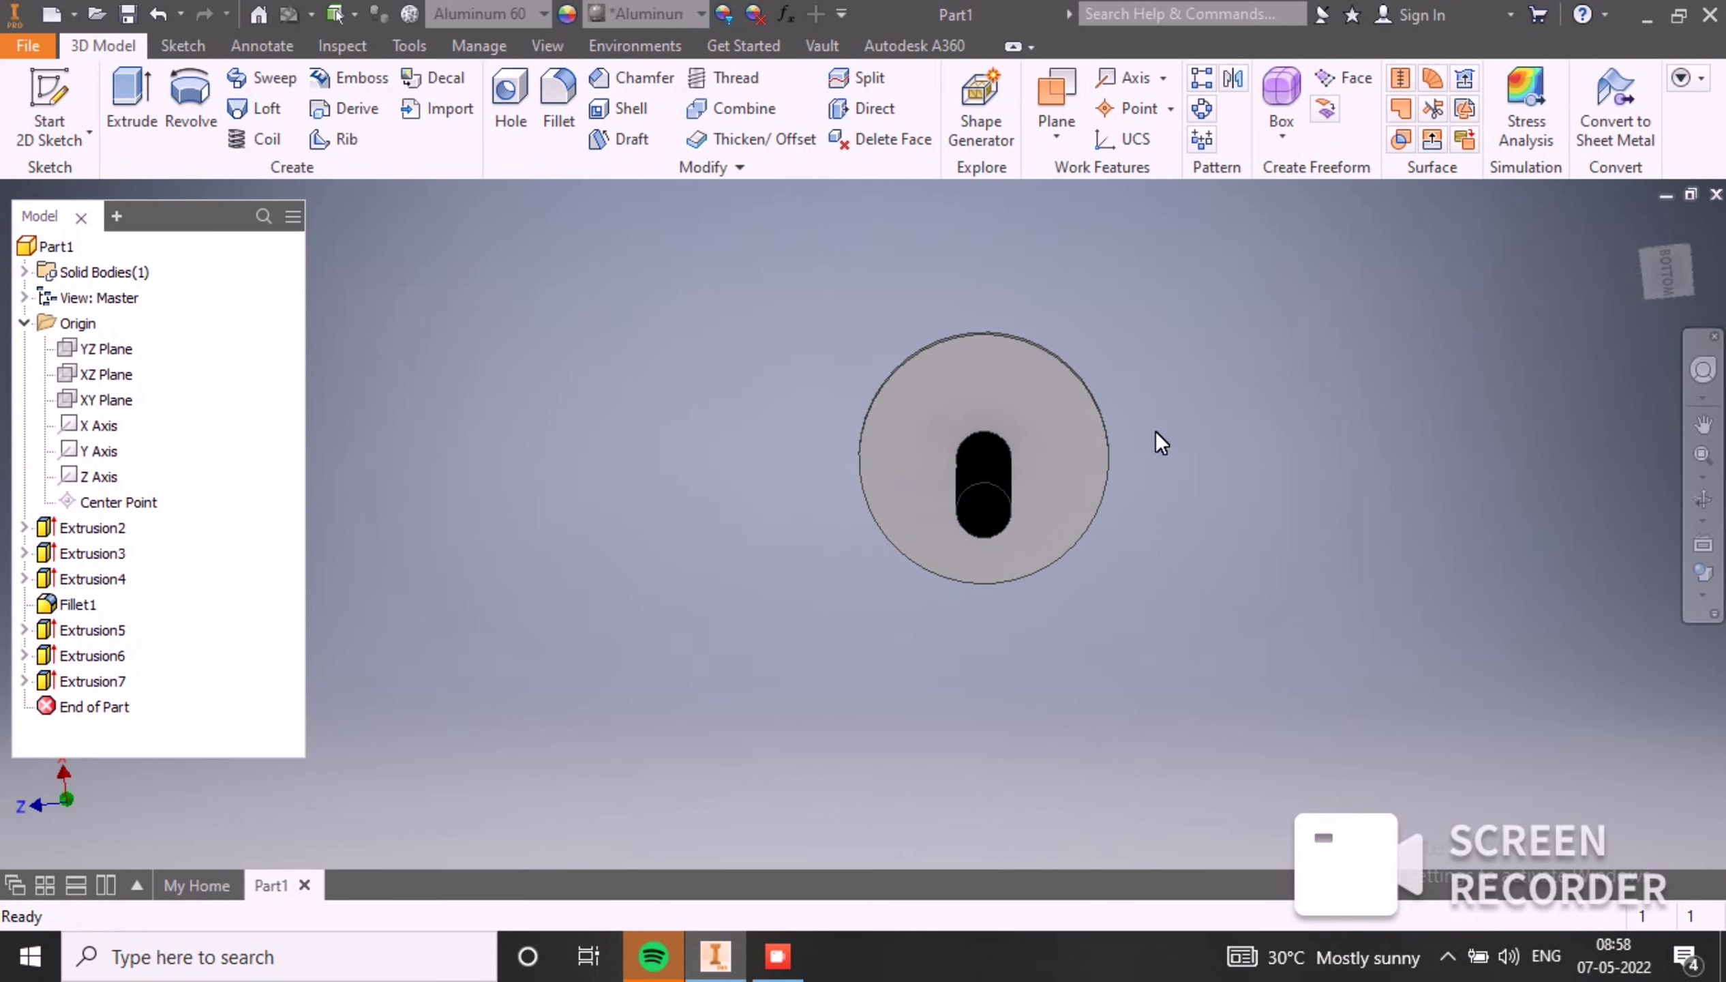
pyautogui.keyDown('shift'); pyautogui.moveTo(1115, 467); pyautogui.dragTo(1126, 587, button='middle'); pyautogui.keyUp('shift')
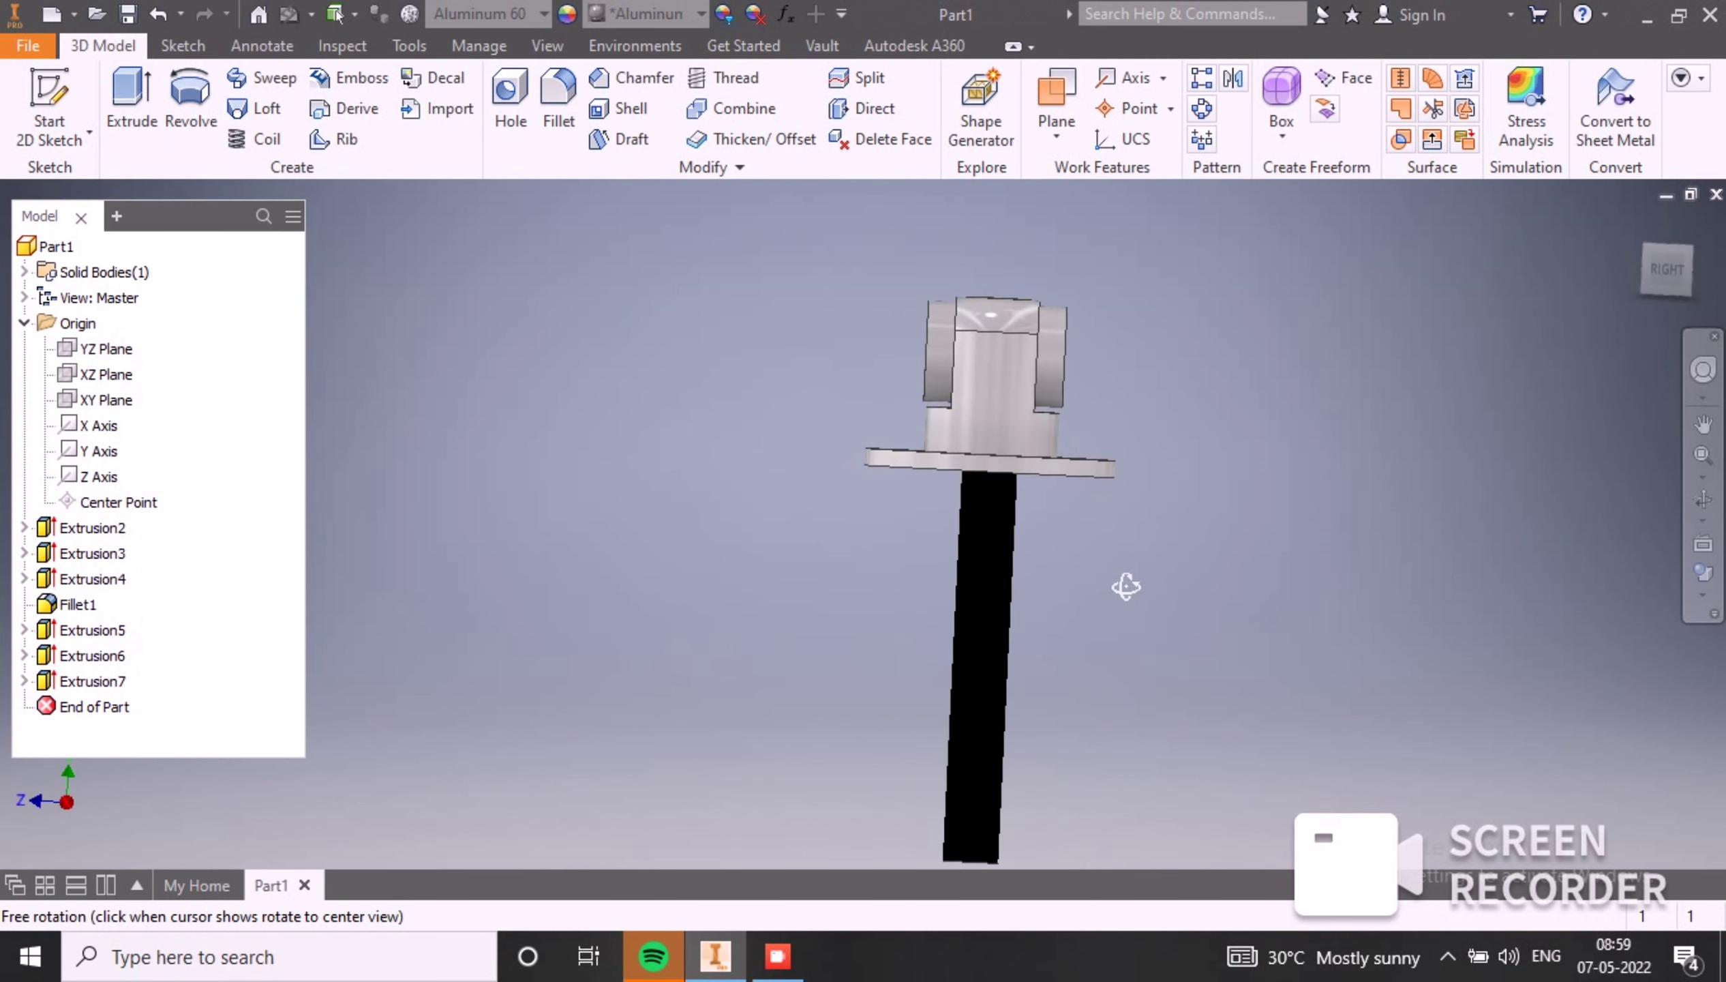